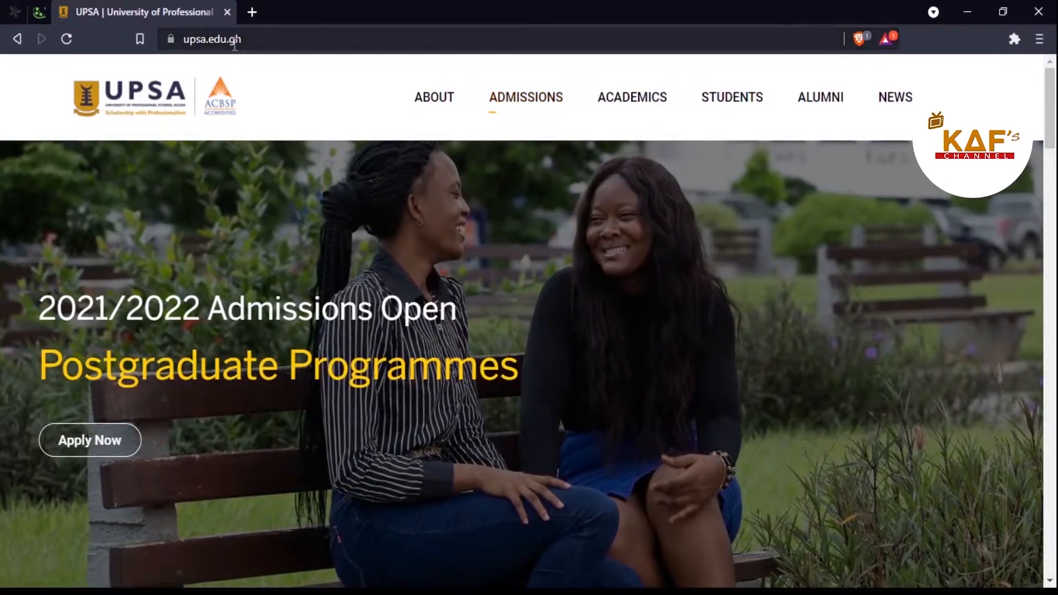
Step: Reload the UPSA homepage and go to the Admissions Office site at admissions.upsa.edu.gh
{"action": "left_click", "coordinate": [66, 38]}
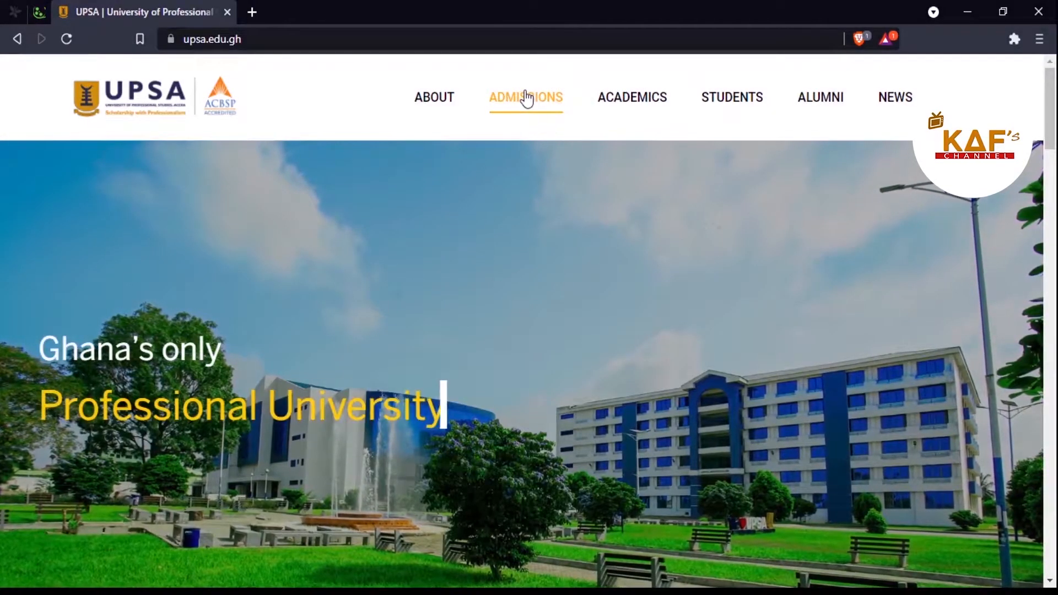
{"action": "left_click", "coordinate": [538, 103]}
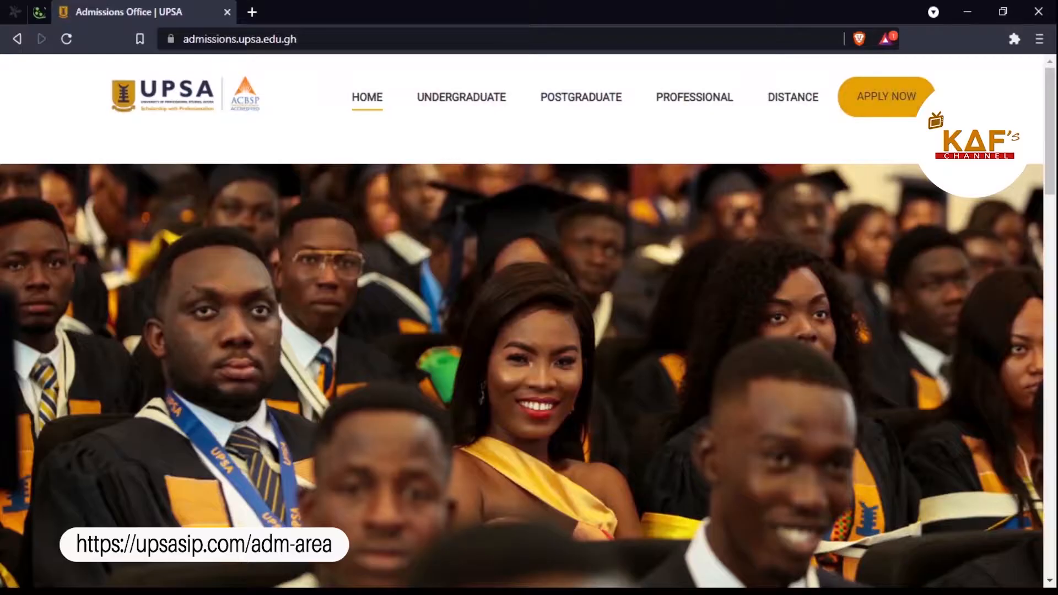
Step: Choose APPLY NOW to reach the 2021/2022 Admissions Portal login page
{"action": "left_click", "coordinate": [886, 105]}
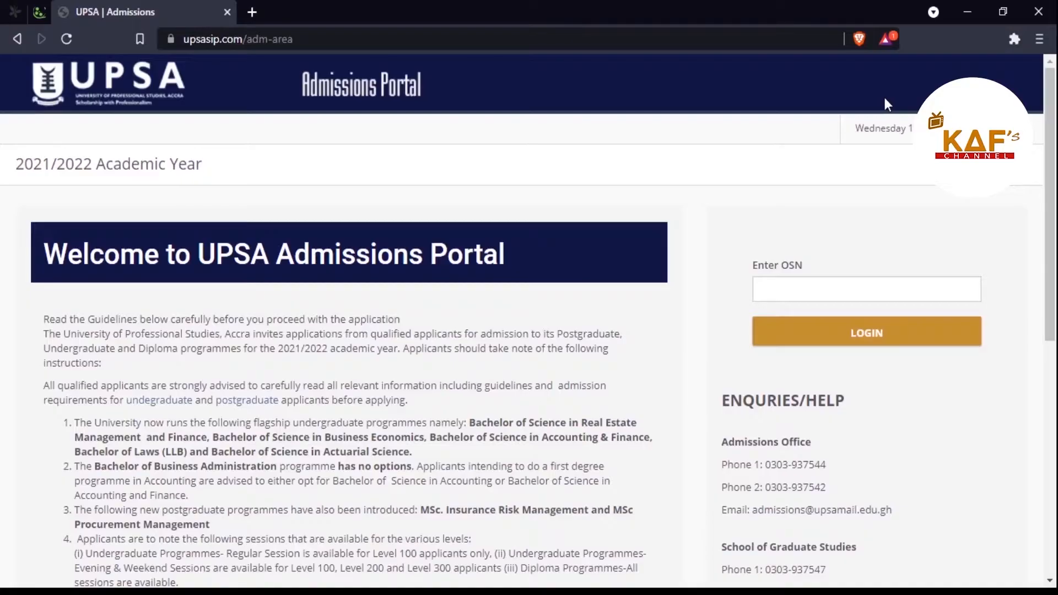
Step: Log in with the OSN and land on the Step One BioData Surname field
{"action": "left_click", "coordinate": [806, 289]}
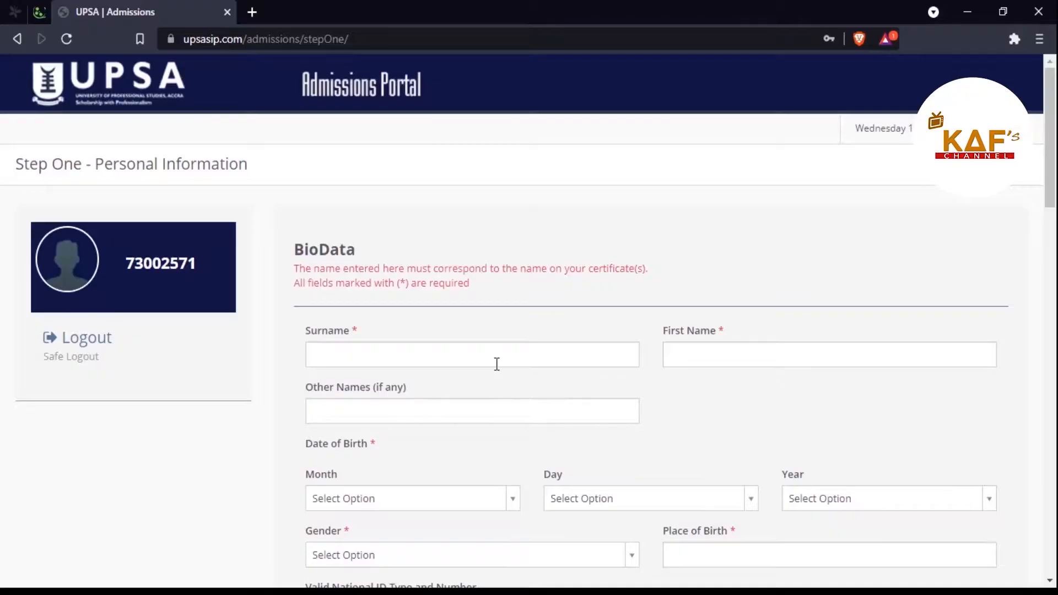
{"action": "scroll", "coordinate": [496, 364], "scroll_direction": "down", "scroll_amount": 4}
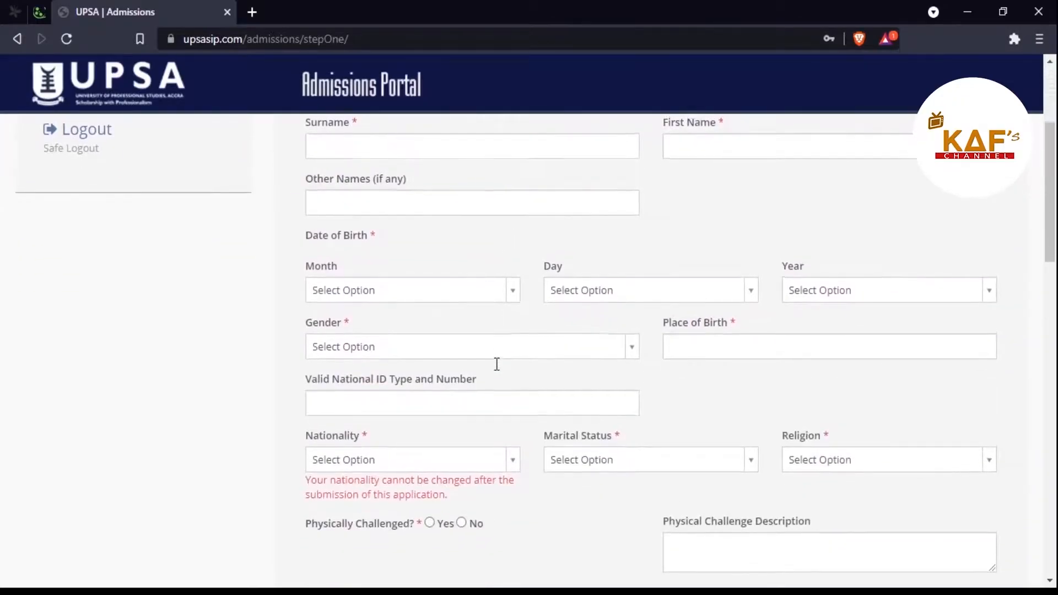
{"action": "scroll", "coordinate": [496, 364], "scroll_direction": "up", "scroll_amount": 4}
{"action": "scroll", "coordinate": [496, 364], "scroll_direction": "down", "scroll_amount": 4}
{"action": "scroll", "coordinate": [496, 363], "scroll_direction": "up", "scroll_amount": 4}
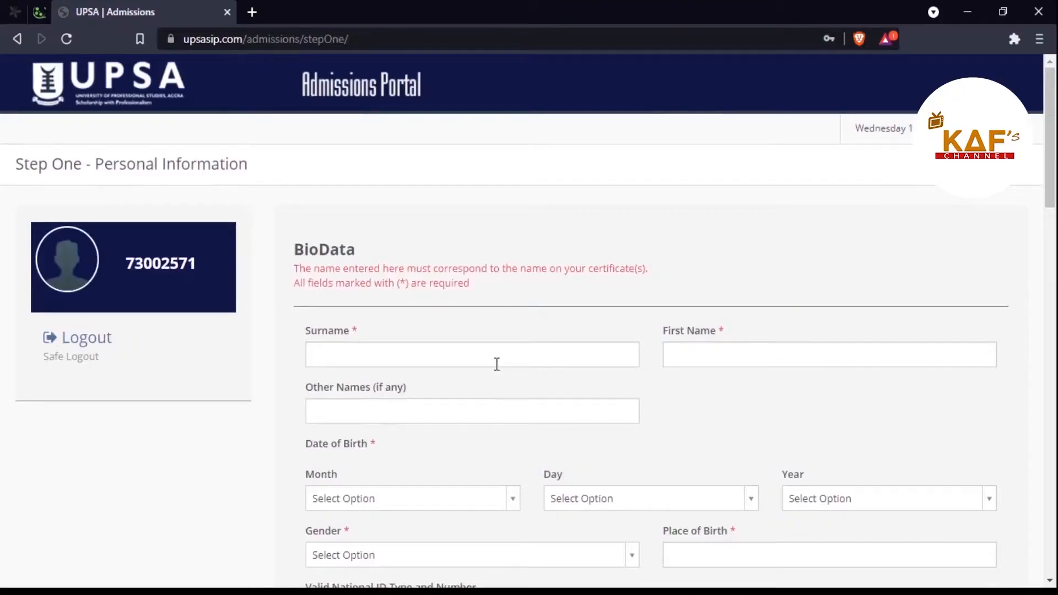
{"action": "left_click", "coordinate": [357, 350]}
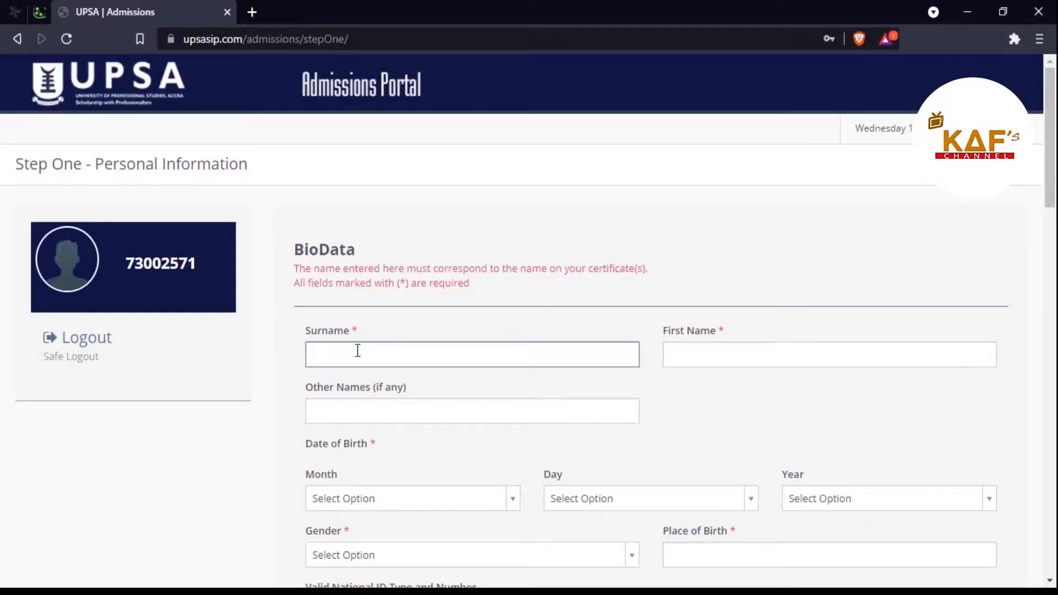
Step: Enter the applicant's surname, corrected first name and other names in BioData
{"action": "left_click", "coordinate": [715, 357]}
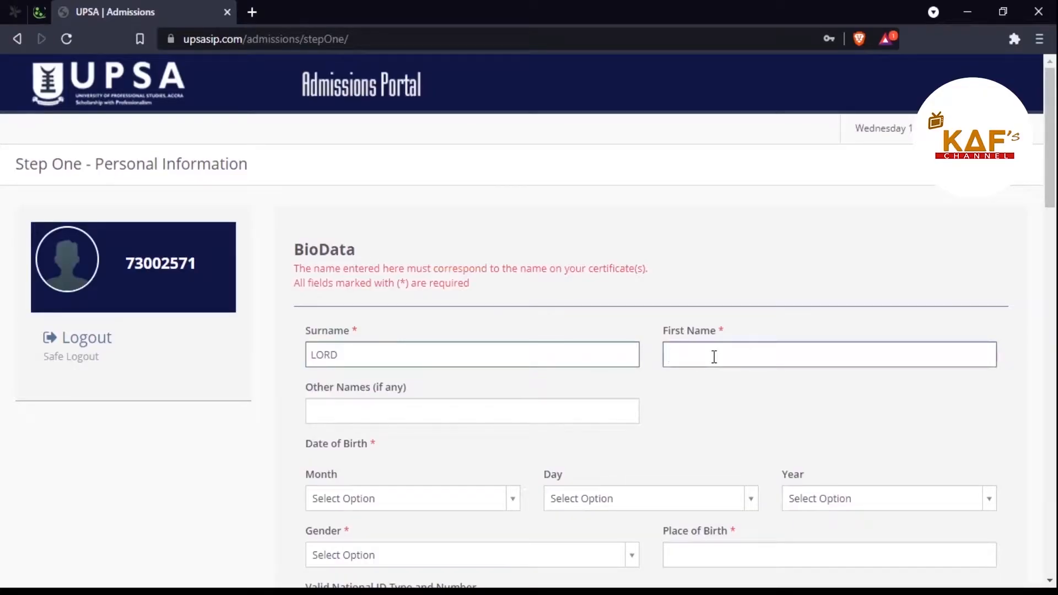
{"action": "type", "text": "GABREIL"}
{"action": "key", "text": "BackSpace"}
{"action": "key", "text": "BackSpace"}
{"action": "key", "text": "BackSpace"}
{"action": "key", "text": "BackSpace"}
{"action": "key", "text": "BackSpace"}
{"action": "key", "text": "BackSpace"}
{"action": "key", "text": "BackSpace"}
{"action": "scroll", "coordinate": [517, 407], "scroll_direction": "down", "scroll_amount": 10}
{"action": "scroll", "coordinate": [515, 406], "scroll_direction": "up", "scroll_amount": 10}
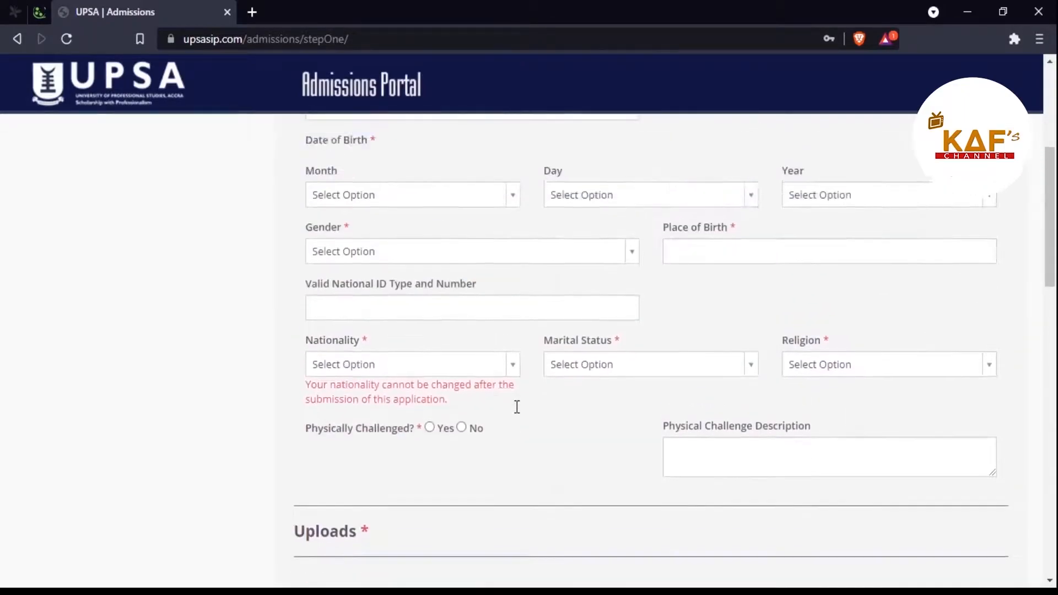
{"action": "left_click", "coordinate": [430, 406]}
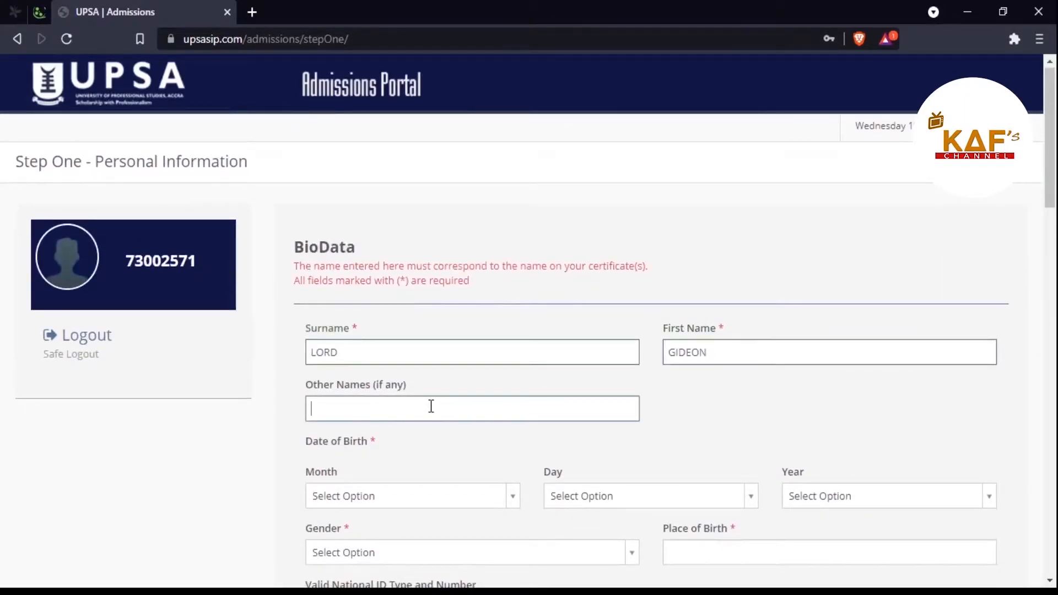
{"action": "scroll", "coordinate": [431, 406], "scroll_direction": "down", "scroll_amount": 5}
{"action": "scroll", "coordinate": [431, 406], "scroll_direction": "up", "scroll_amount": 1}
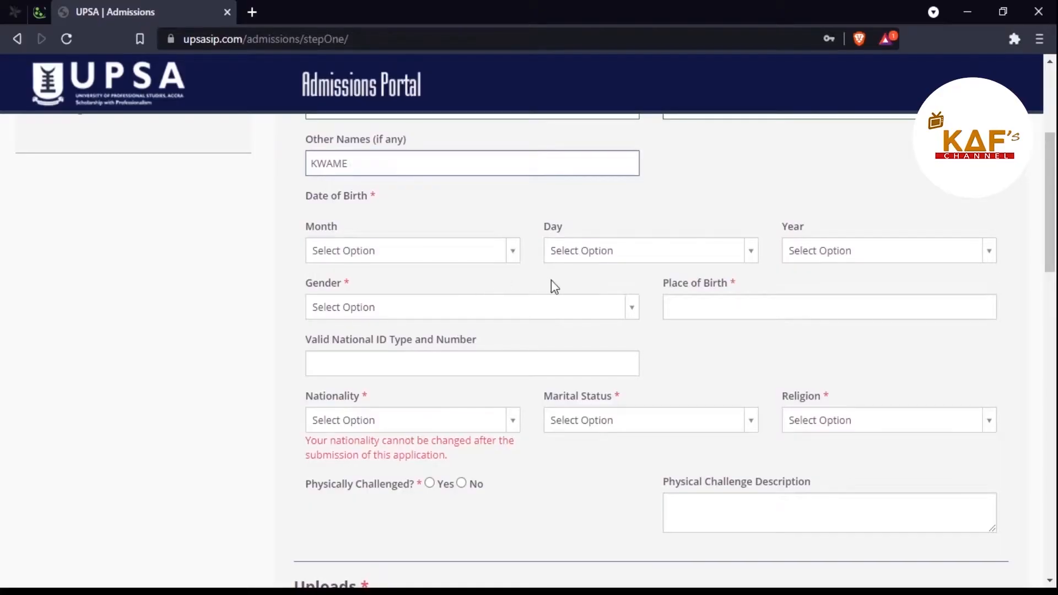
{"action": "left_click", "coordinate": [514, 264]}
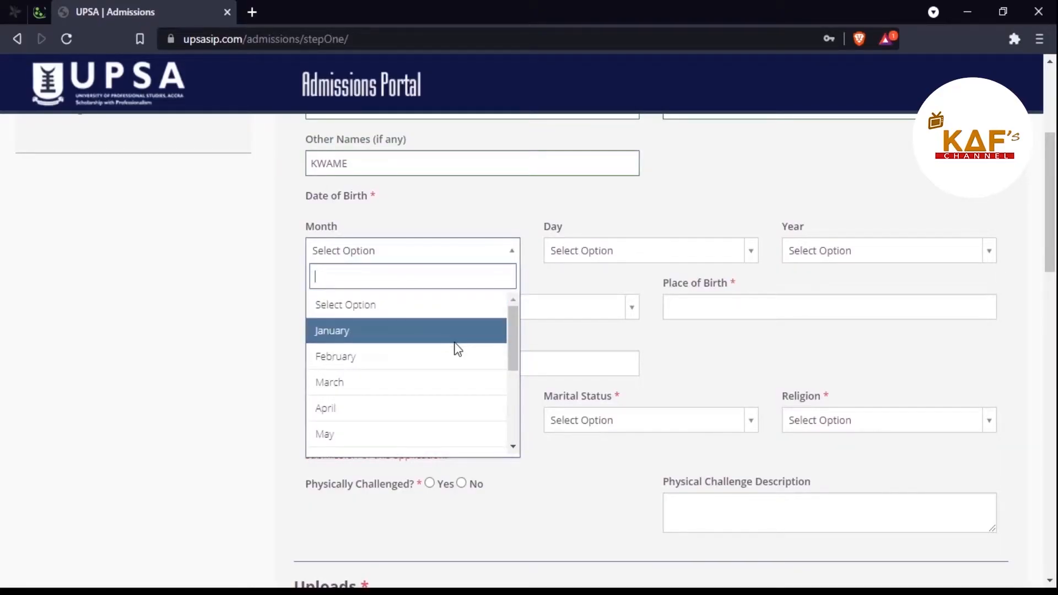
{"action": "left_click", "coordinate": [409, 387]}
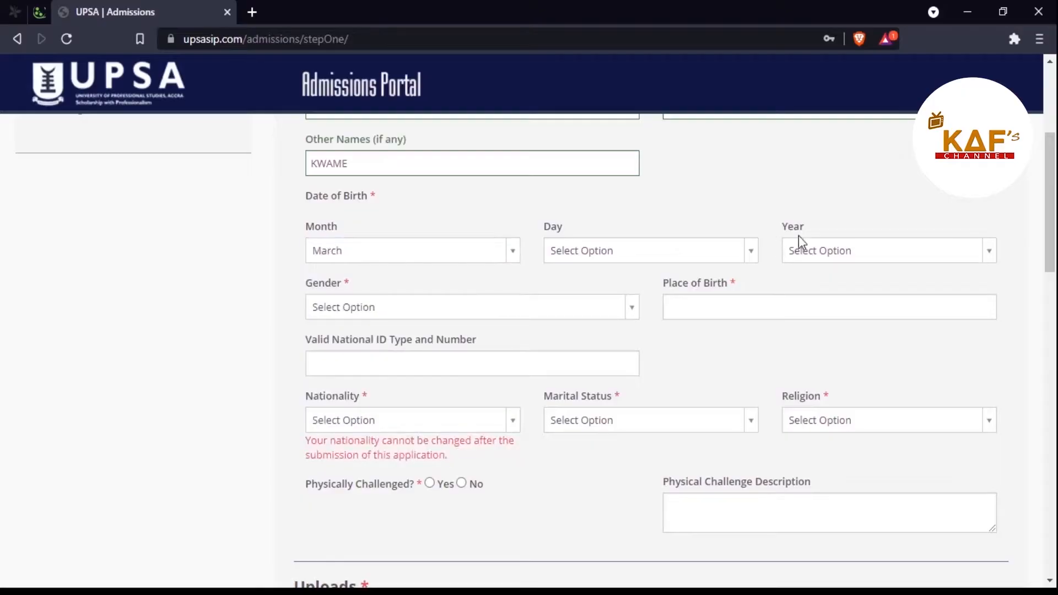
{"action": "left_click", "coordinate": [748, 263]}
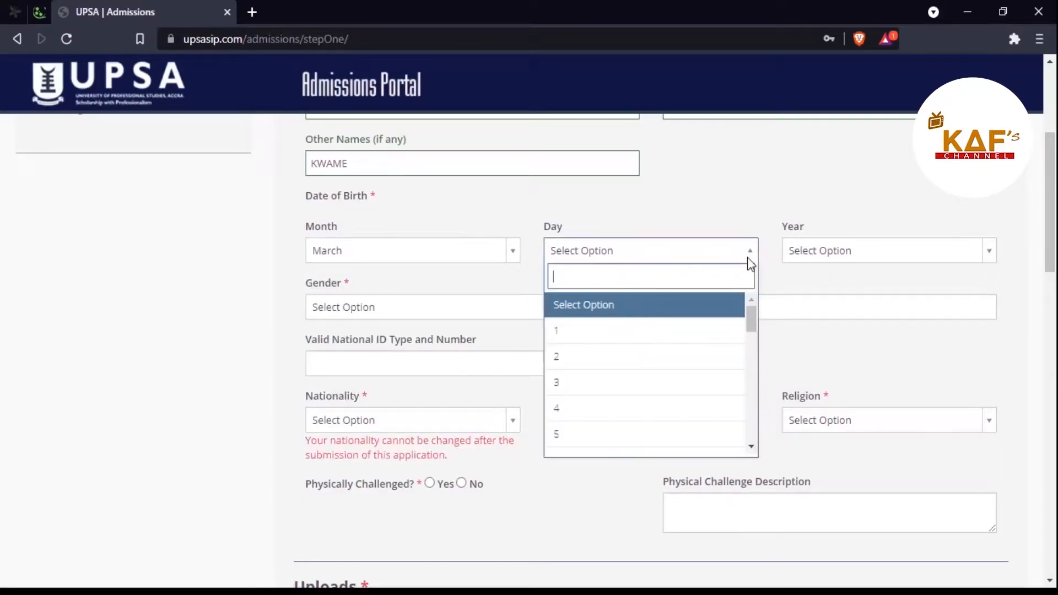
{"action": "left_click", "coordinate": [659, 357]}
{"action": "left_click", "coordinate": [929, 261]}
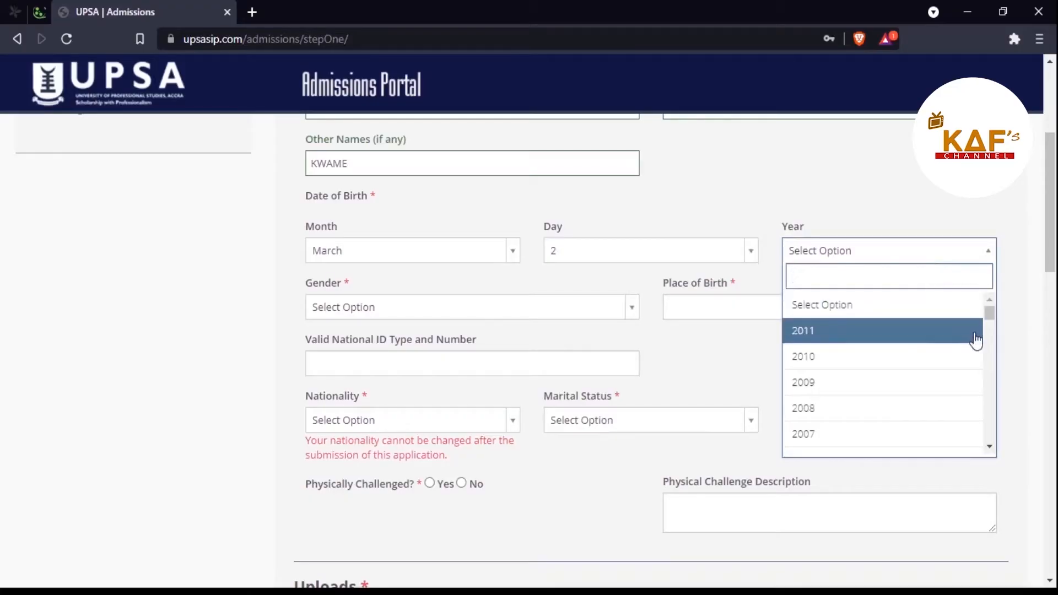
{"action": "mouse_move", "coordinate": [990, 320]}
{"action": "left_mouse_down"}
{"action": "mouse_move", "coordinate": [989, 372]}
{"action": "mouse_move", "coordinate": [987, 337]}
{"action": "left_mouse_up"}
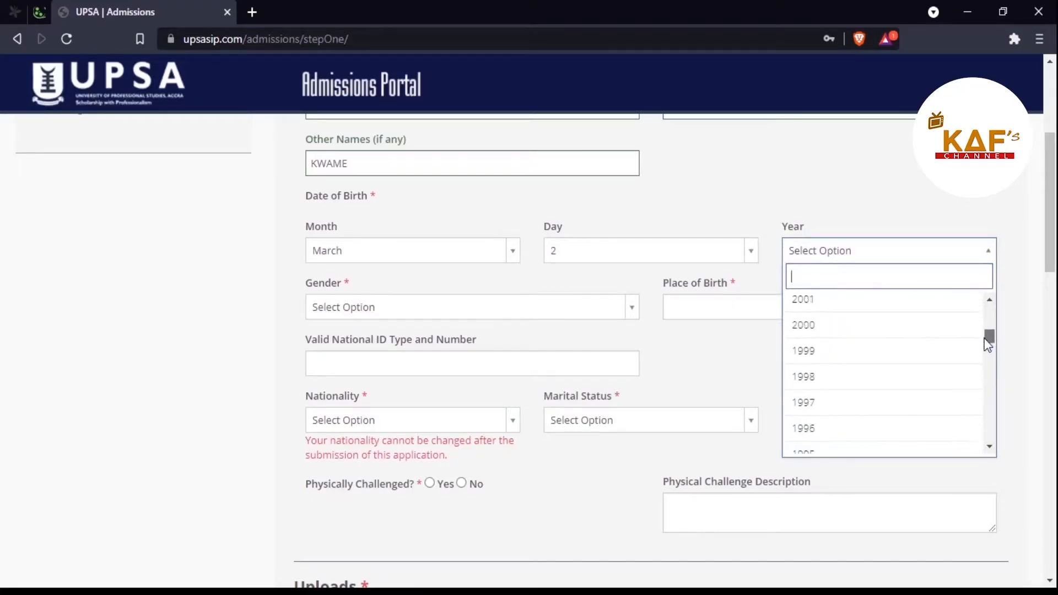
{"action": "left_click", "coordinate": [813, 332]}
Step: Set the gender to Male
{"action": "left_click", "coordinate": [585, 313]}
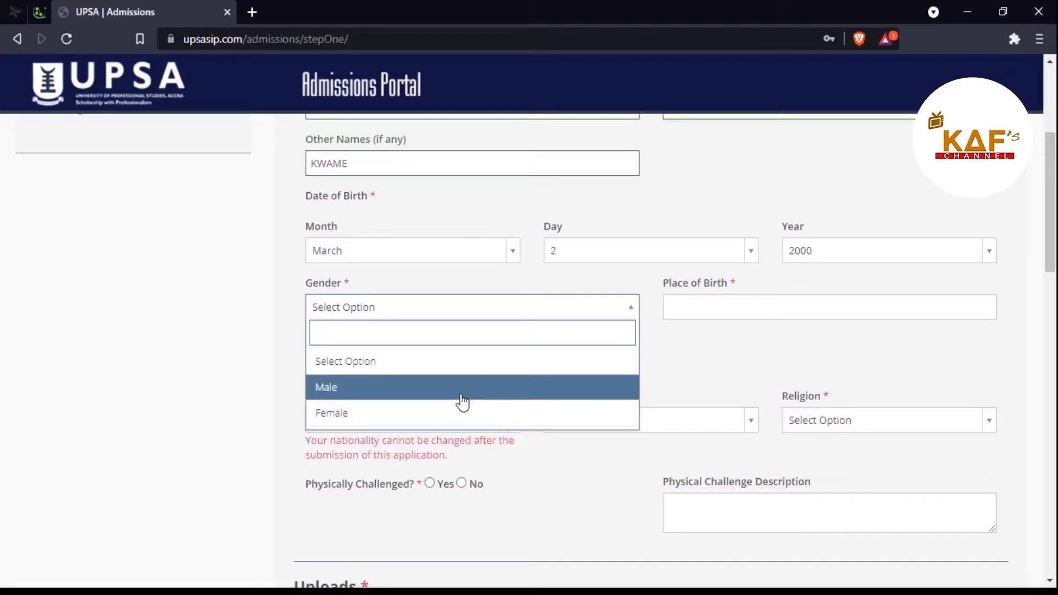
{"action": "left_click", "coordinate": [462, 388]}
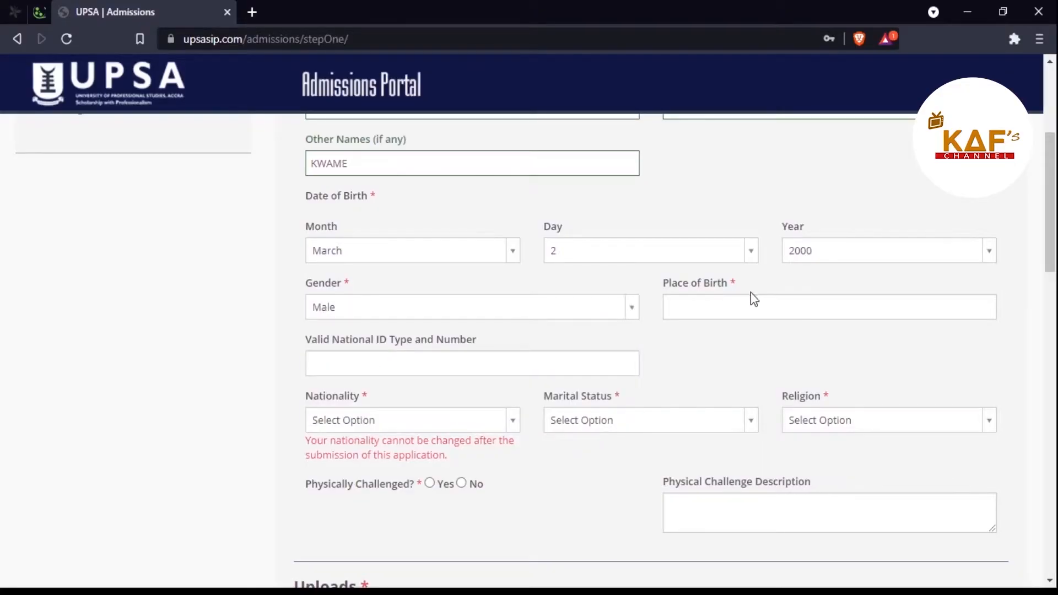
{"action": "left_click", "coordinate": [750, 309]}
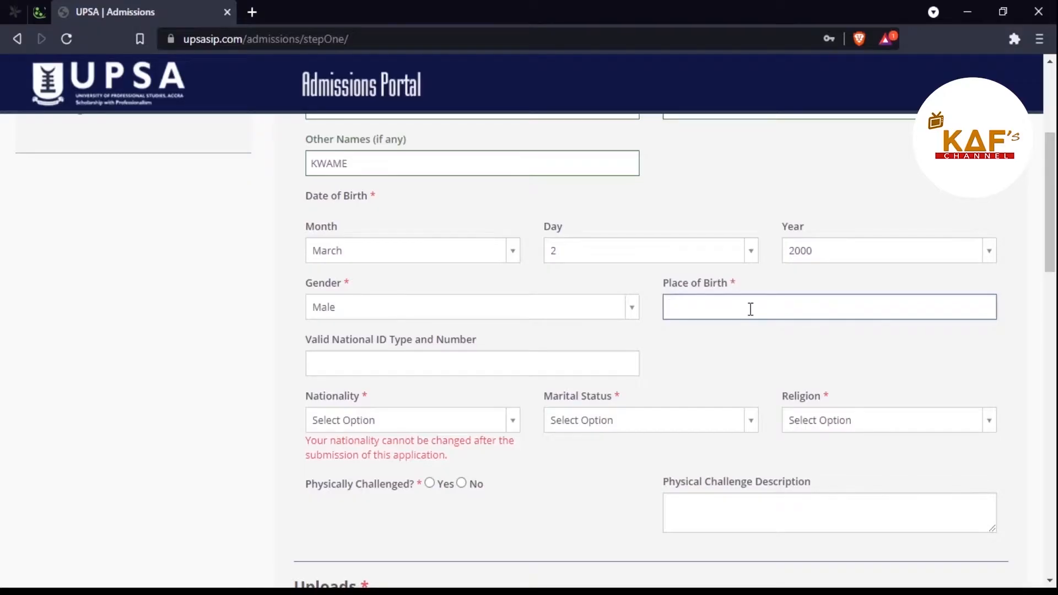
Step: Enter ACCRA RIDGE HOSPITAL as the place of birth
{"action": "type", "text": "ACCRA RIDGE HOSPITAL"}
{"action": "scroll", "coordinate": [588, 355], "scroll_direction": "down", "scroll_amount": 3}
{"action": "scroll", "coordinate": [589, 355], "scroll_direction": "up", "scroll_amount": 1}
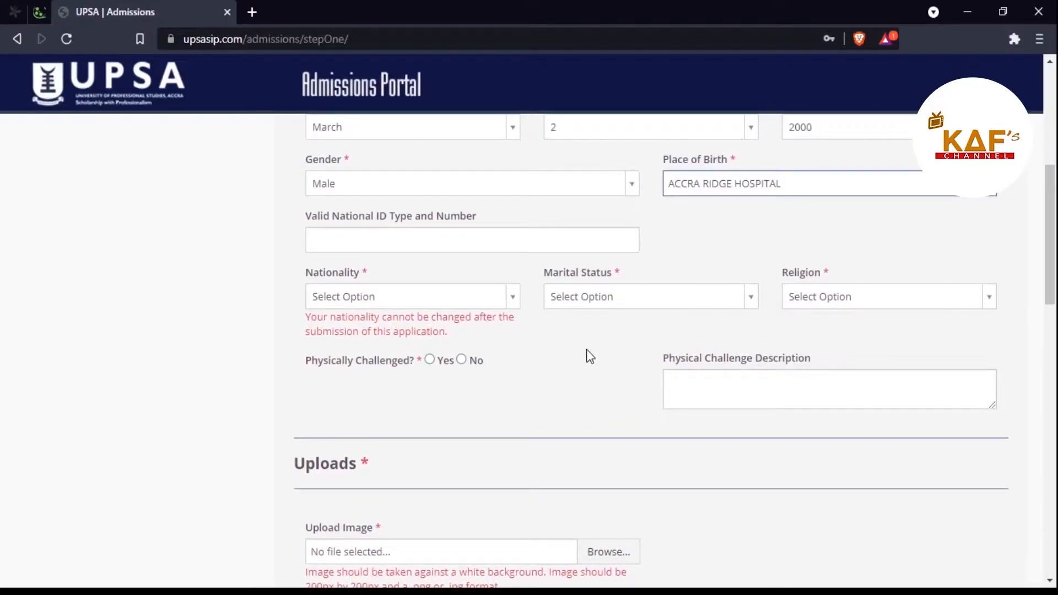
Step: Fill in the National ID field with the applicant's Voter ID number
{"action": "left_click", "coordinate": [371, 243]}
{"action": "type", "text": "VOT"}
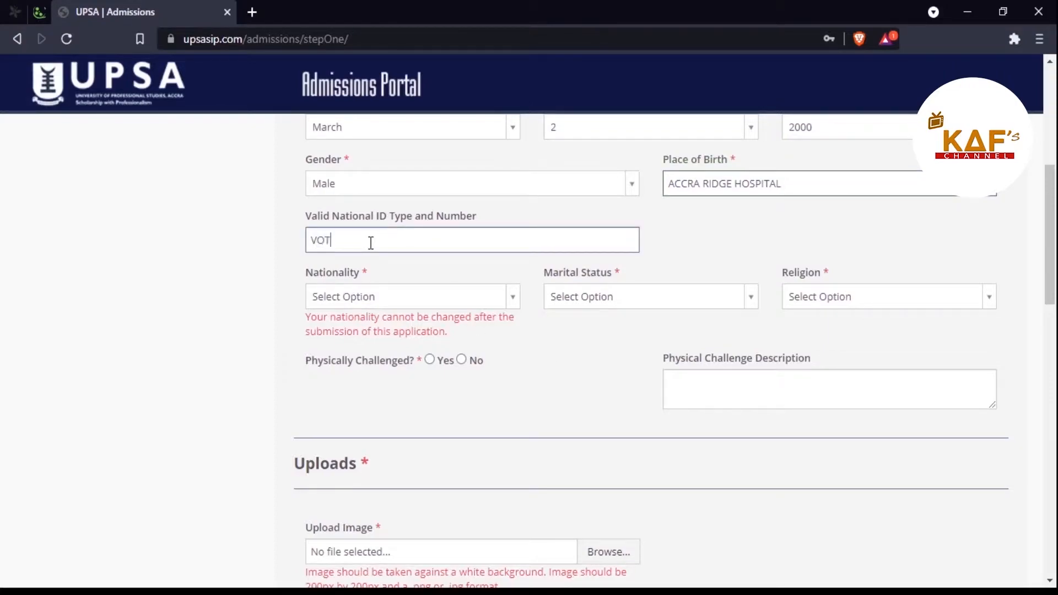
{"action": "left_click_drag", "start_coordinate": [355, 242], "coordinate": [309, 238]}
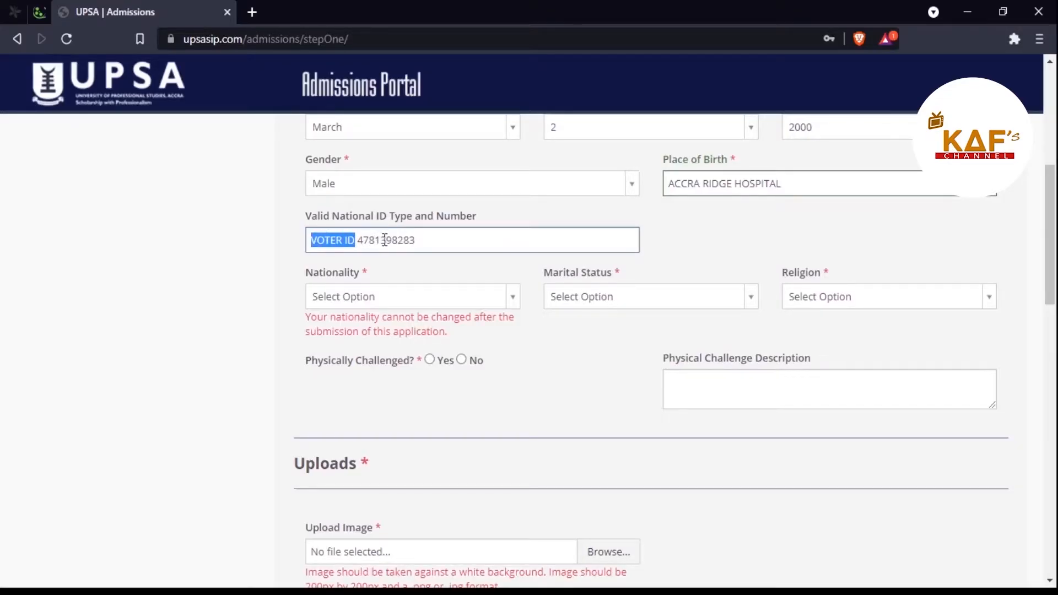
{"action": "left_click", "coordinate": [433, 243]}
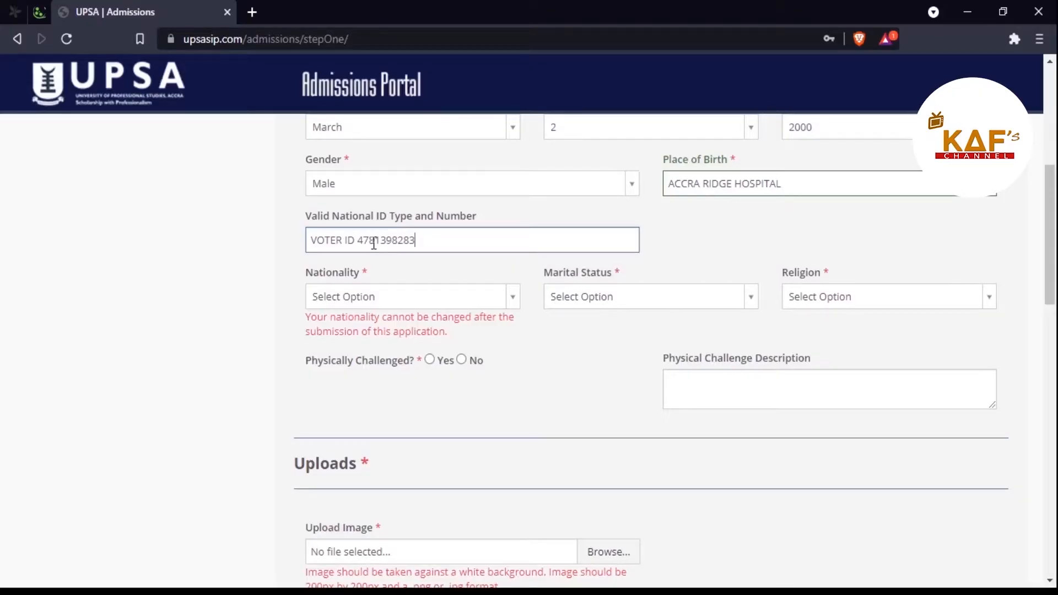
Step: Set nationality to Ghanaian and marital status to Single
{"action": "left_click", "coordinate": [517, 300]}
{"action": "type", "text": "GHAN"}
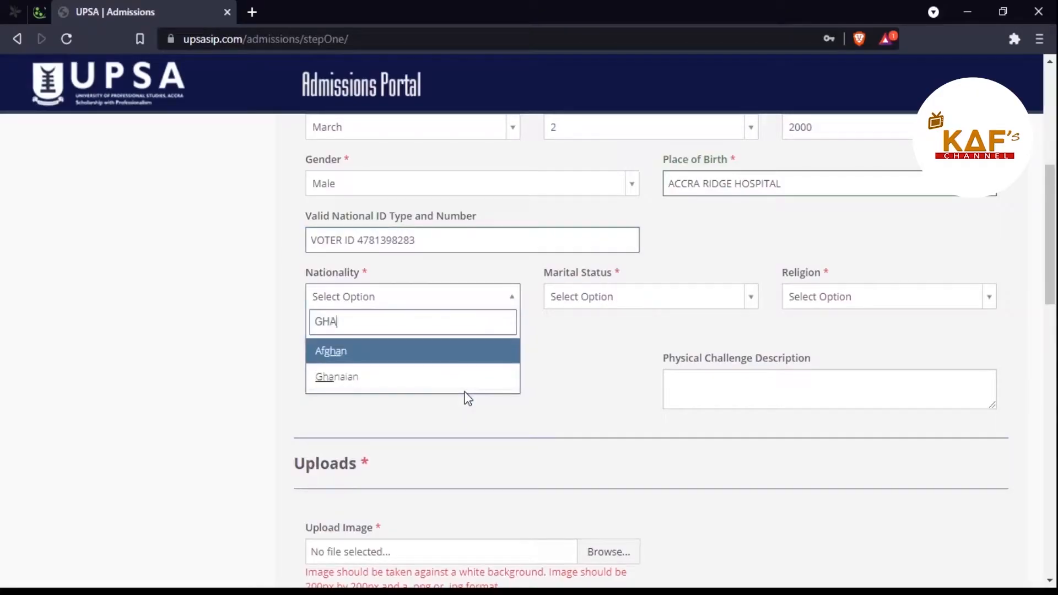
{"action": "left_click", "coordinate": [427, 385]}
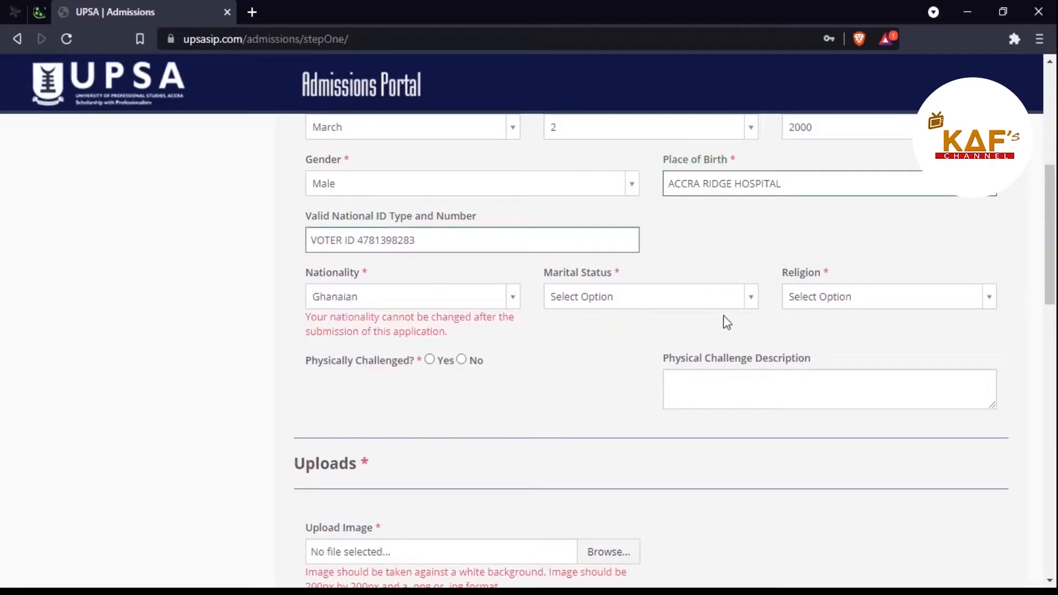
{"action": "left_click", "coordinate": [753, 304]}
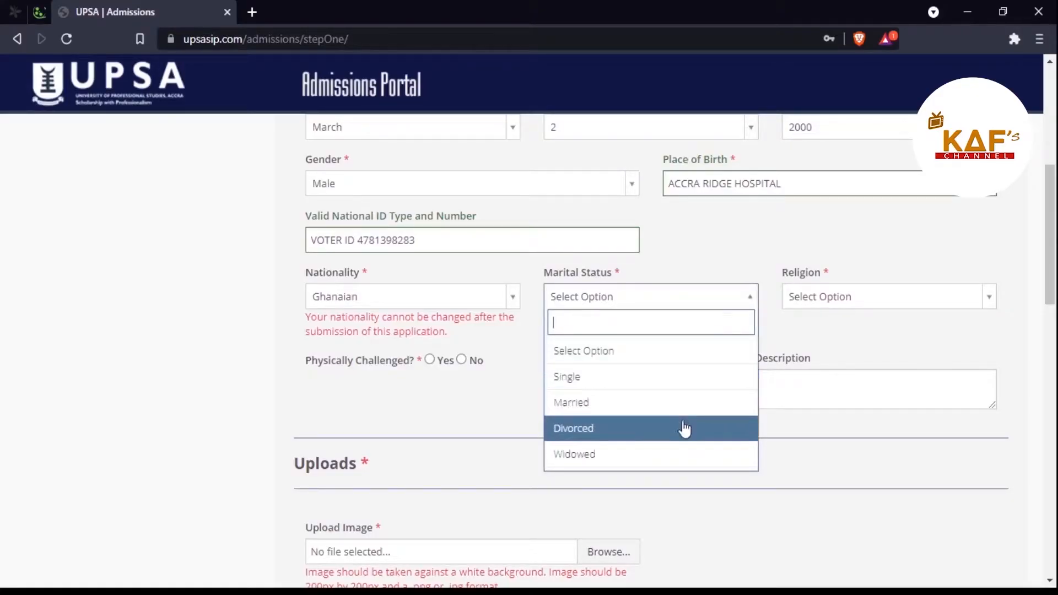
{"action": "left_click", "coordinate": [691, 389]}
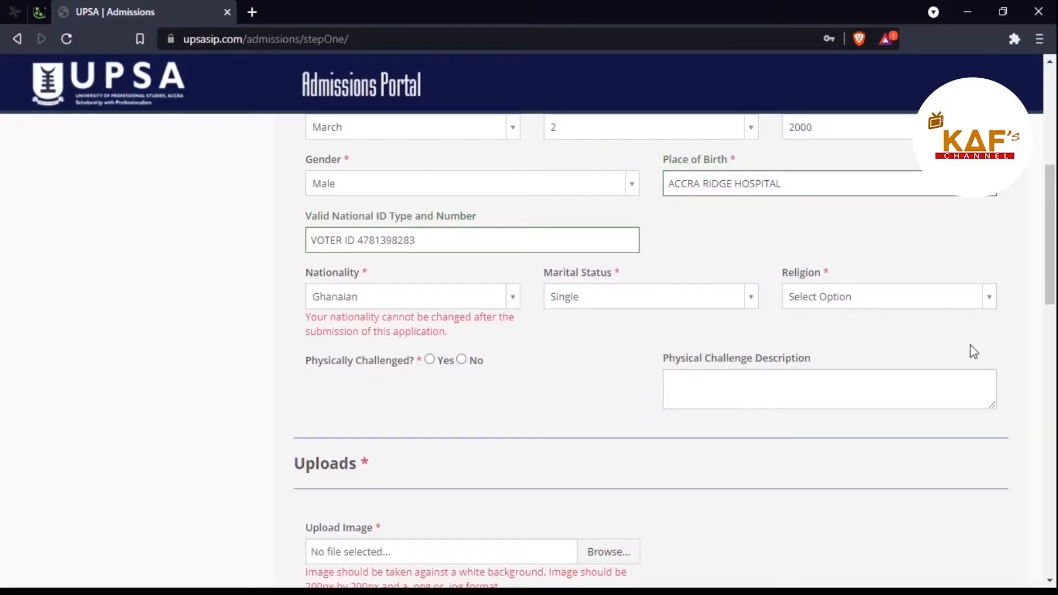
Step: Set religion to Christian and answer No to being physically challenged
{"action": "left_click", "coordinate": [990, 302]}
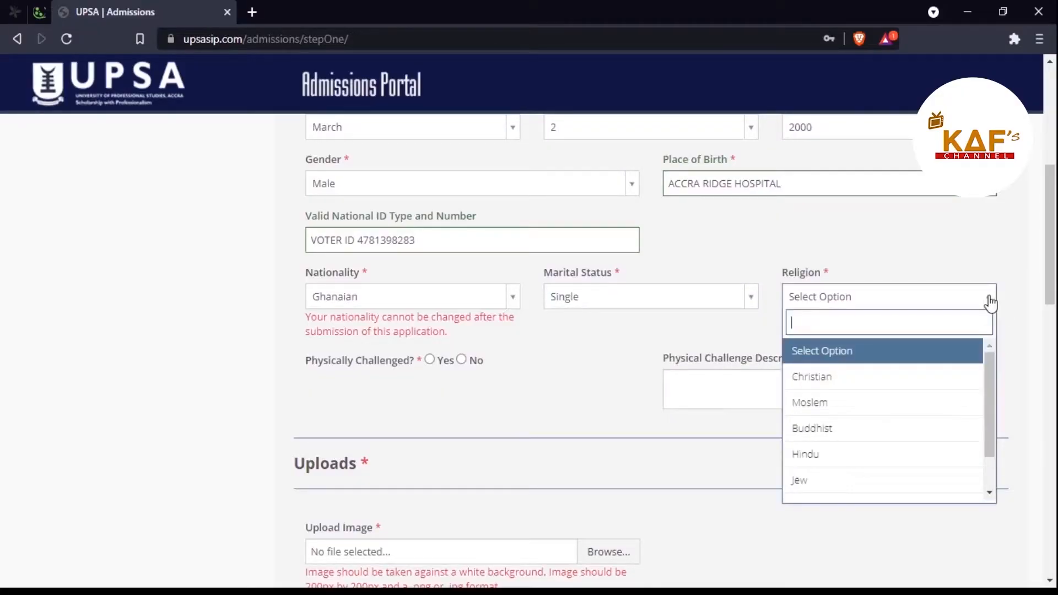
{"action": "type", "text": "CHR"}
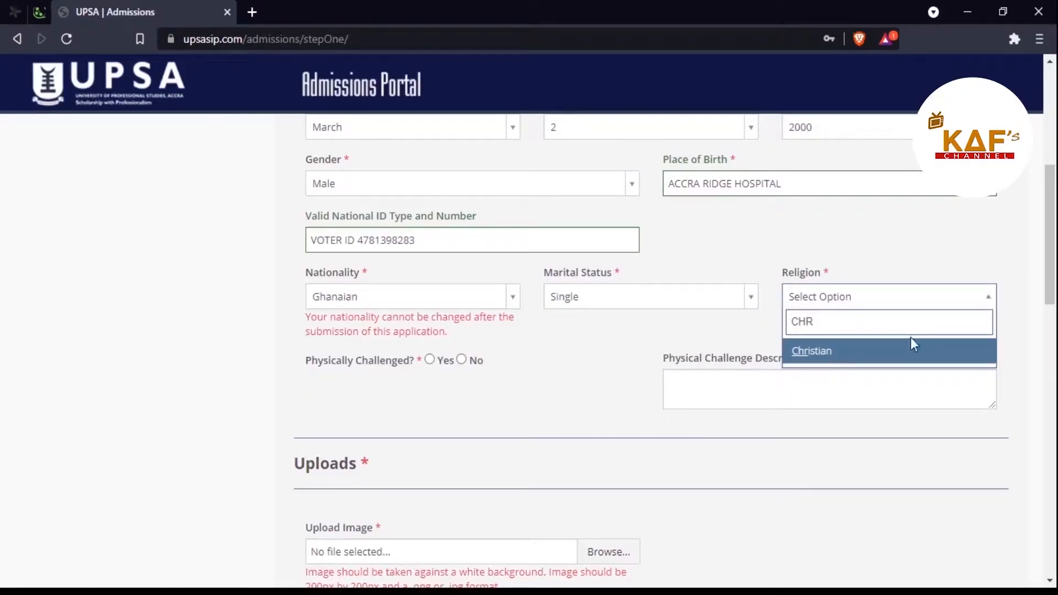
{"action": "left_click", "coordinate": [904, 355]}
{"action": "scroll", "coordinate": [623, 334], "scroll_direction": "down", "scroll_amount": 7}
{"action": "scroll", "coordinate": [623, 334], "scroll_direction": "up", "scroll_amount": 5}
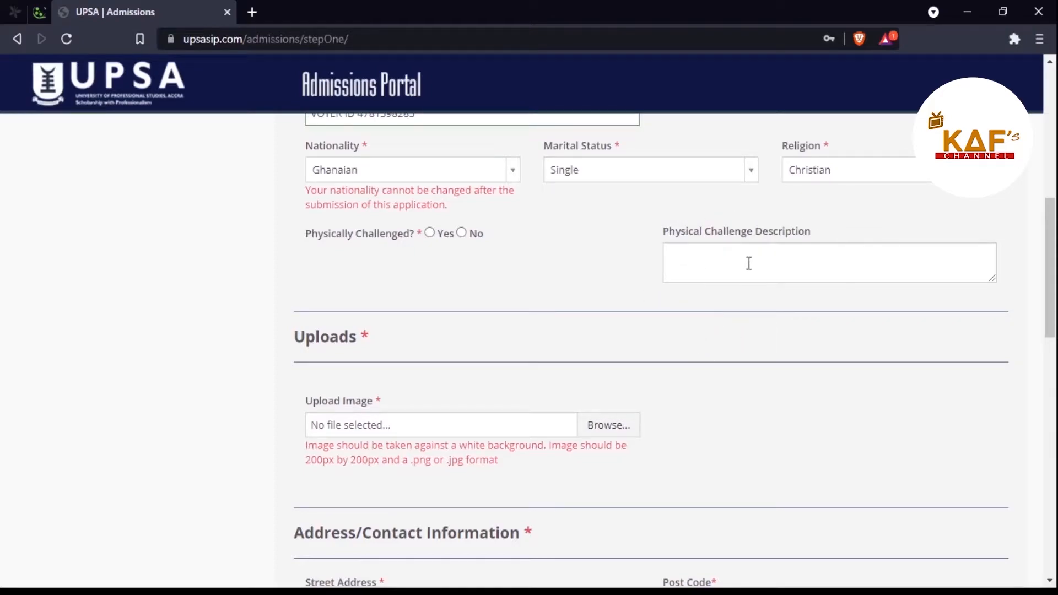
{"action": "left_click", "coordinate": [462, 234]}
Step: Scroll down the form to the Address/Contact Information section
{"action": "scroll", "coordinate": [544, 305], "scroll_direction": "down", "scroll_amount": 3}
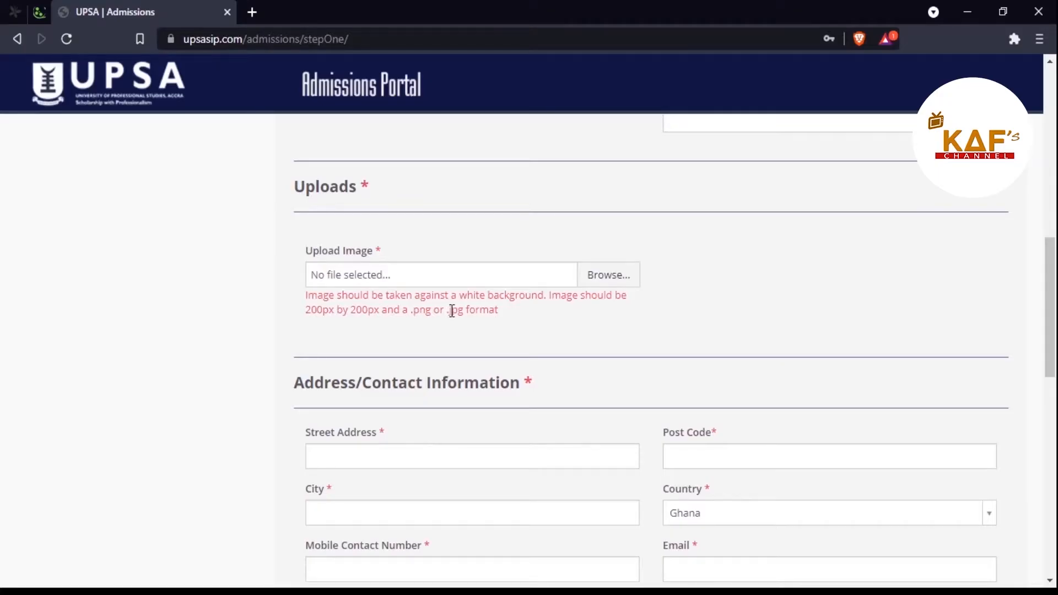
{"action": "scroll", "coordinate": [451, 309], "scroll_direction": "down", "scroll_amount": 2}
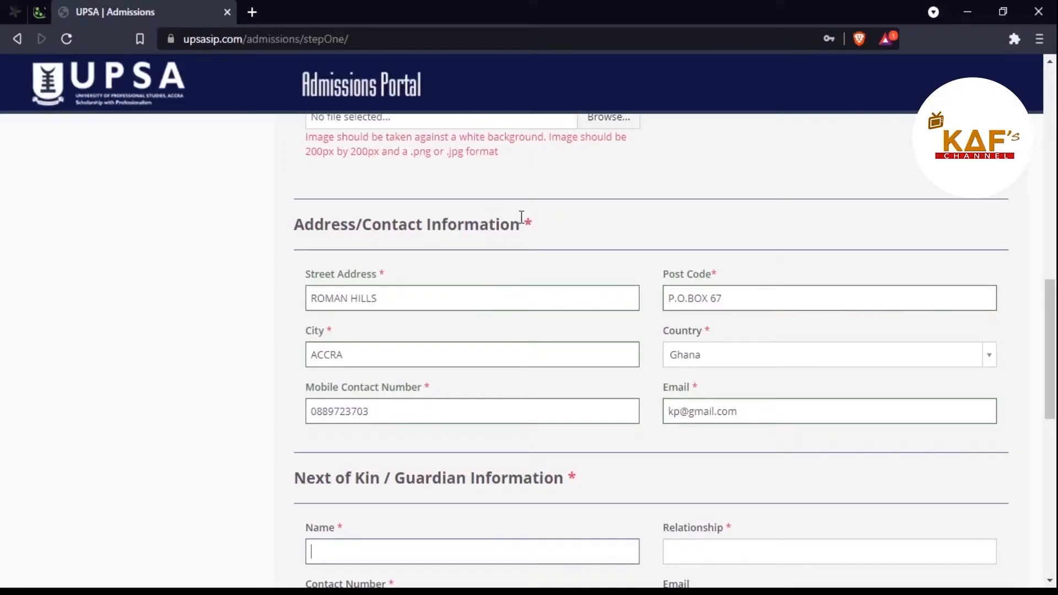
{"action": "left_click_drag", "start_coordinate": [523, 224], "coordinate": [535, 226]}
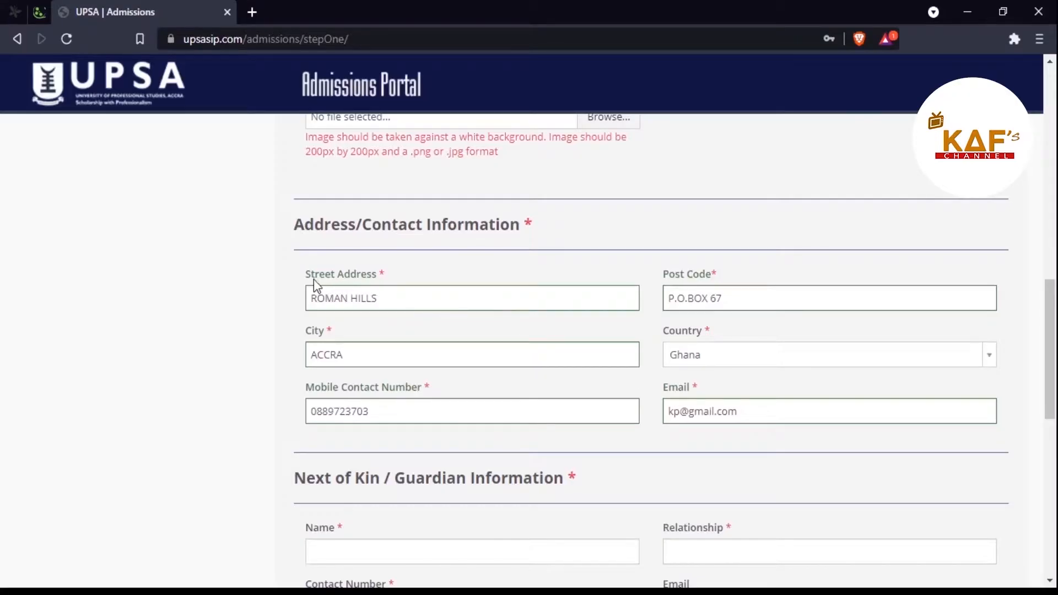
{"action": "left_click", "coordinate": [402, 299]}
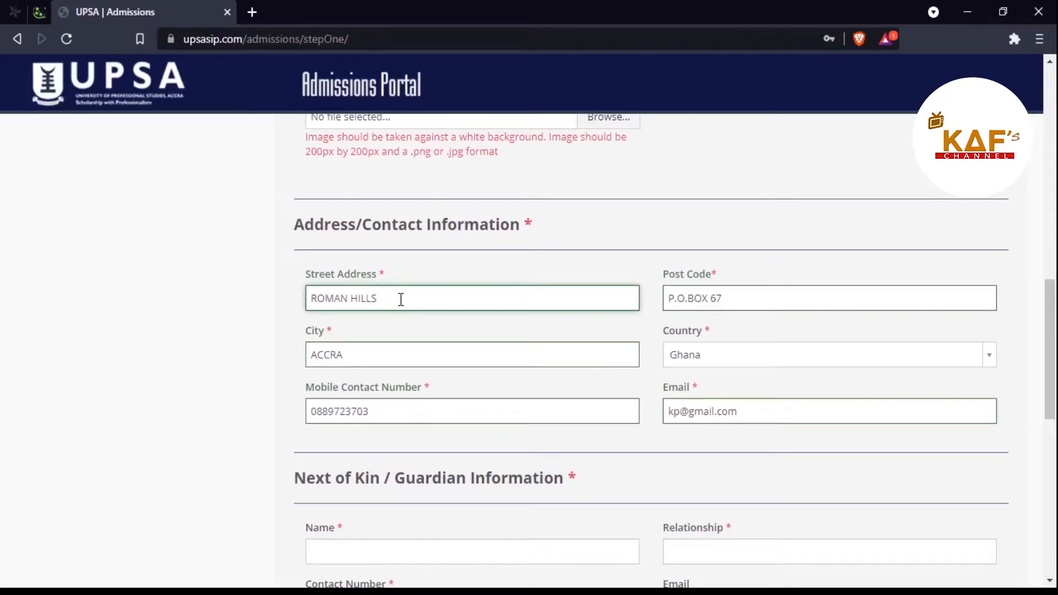
{"action": "left_click_drag", "start_coordinate": [399, 300], "coordinate": [319, 295]}
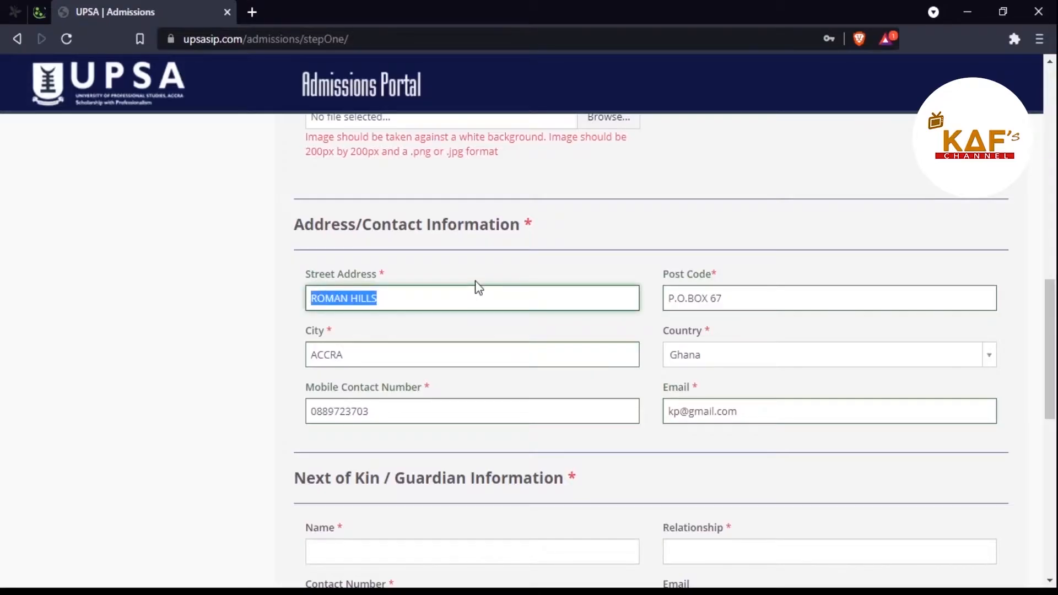
{"action": "left_click", "coordinate": [453, 295]}
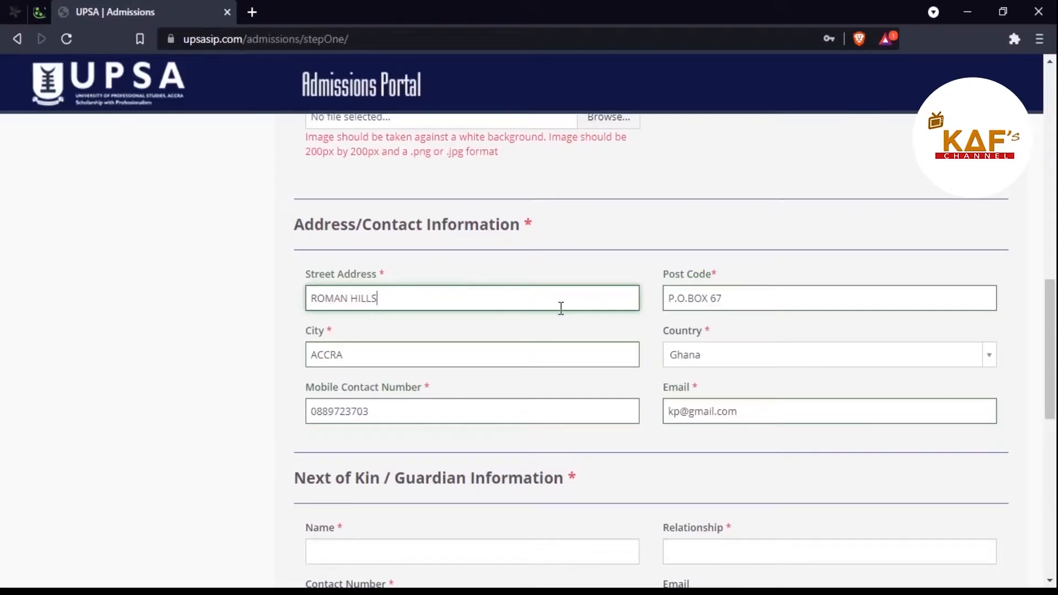
{"action": "left_click", "coordinate": [780, 298]}
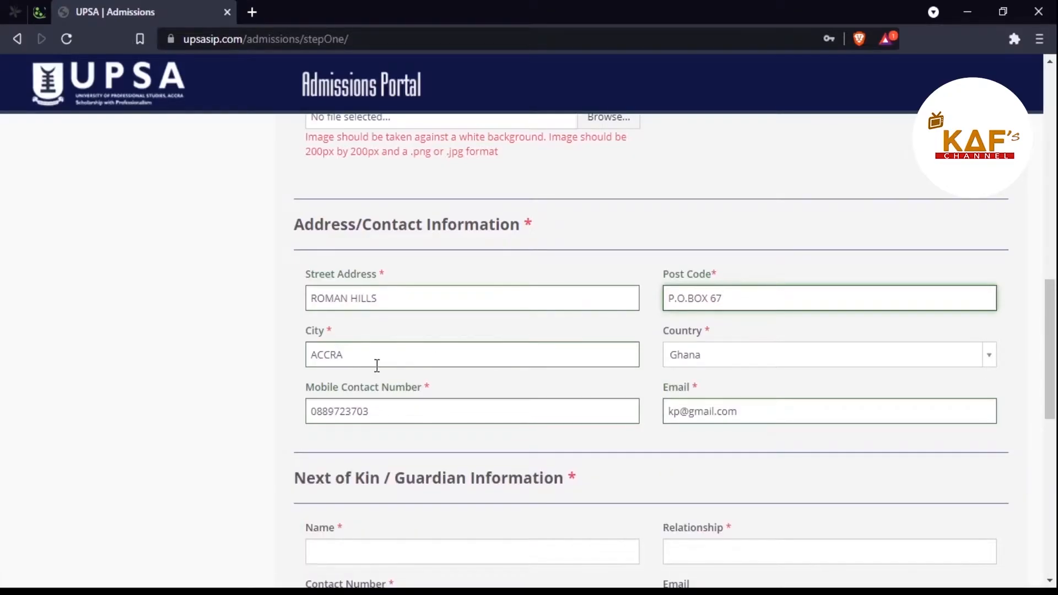
{"action": "left_click", "coordinate": [373, 357]}
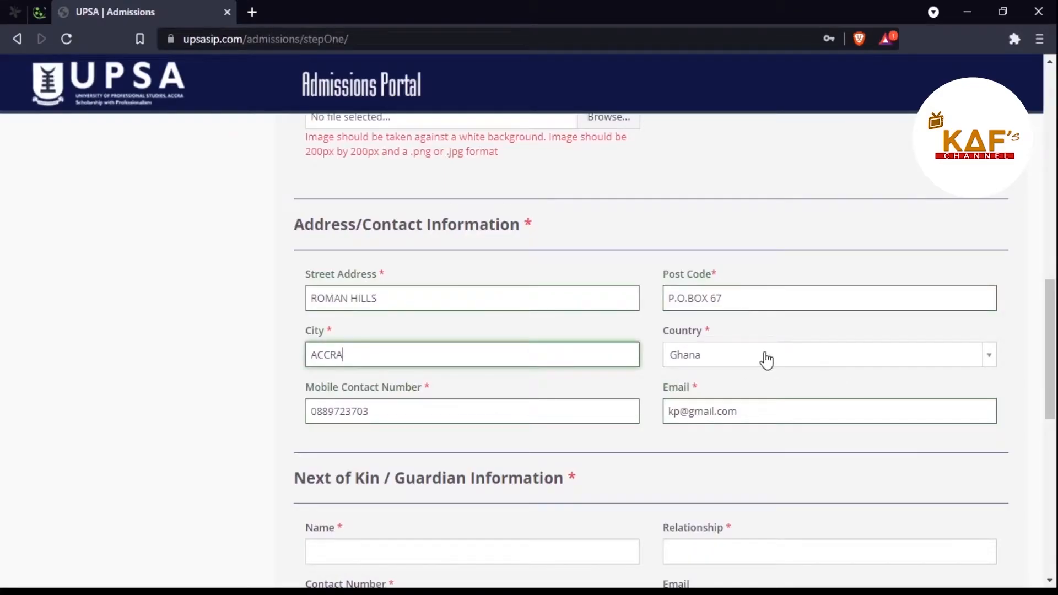
{"action": "double_click", "coordinate": [395, 408]}
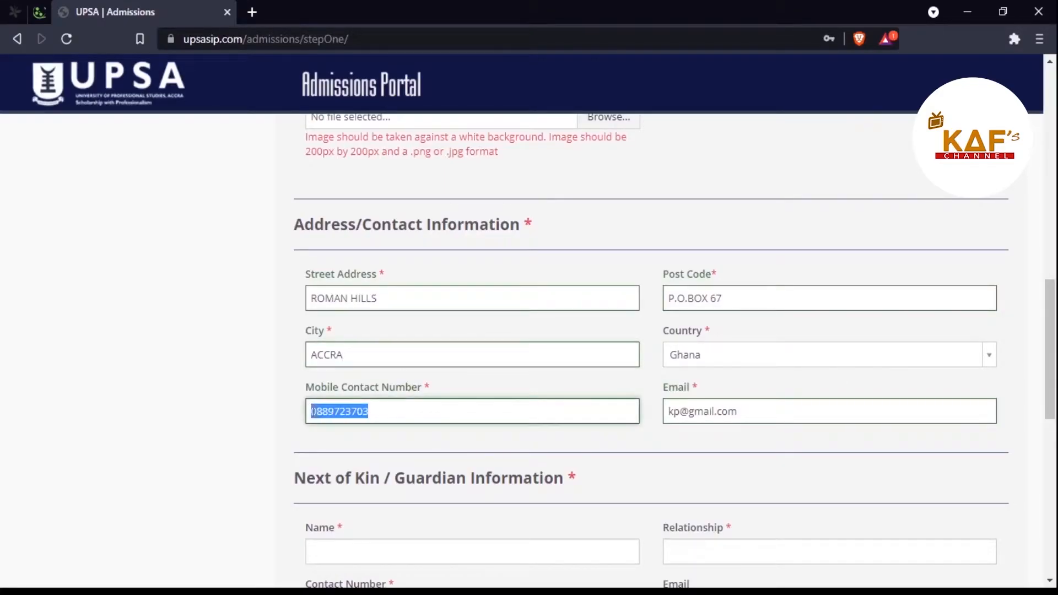
{"action": "left_click_drag", "start_coordinate": [794, 410], "coordinate": [703, 411]}
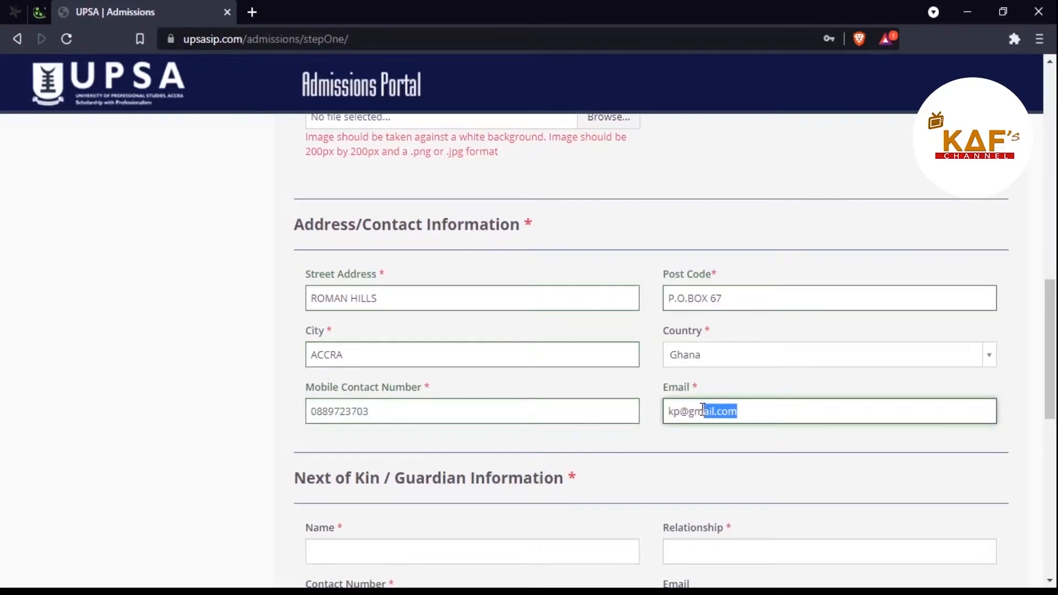
{"action": "scroll", "coordinate": [703, 408], "scroll_direction": "down", "scroll_amount": 4}
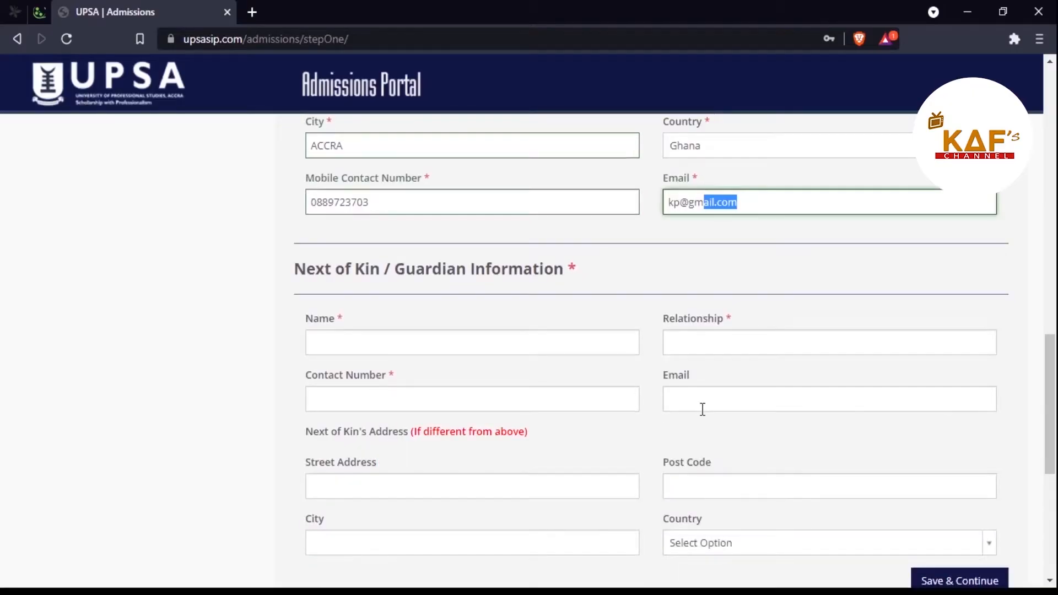
{"action": "scroll", "coordinate": [703, 409], "scroll_direction": "down", "scroll_amount": 1}
{"action": "scroll", "coordinate": [564, 261], "scroll_direction": "down", "scroll_amount": 1}
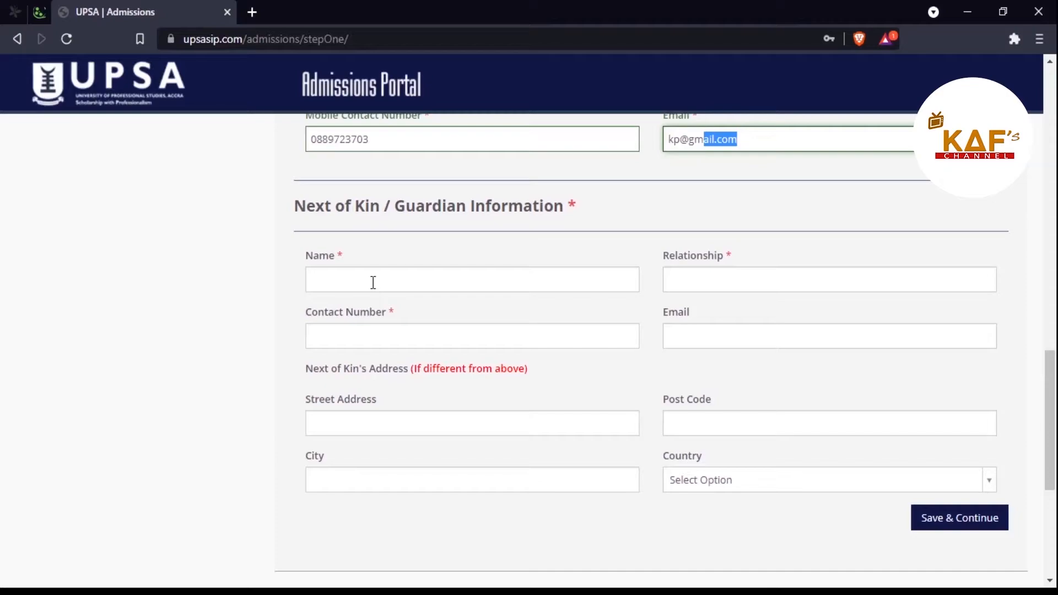
Step: Enter the next of kin's name and set the relationship to FATHER
{"action": "type", "text": "Jos"}
{"action": "left_click", "coordinate": [373, 282]}
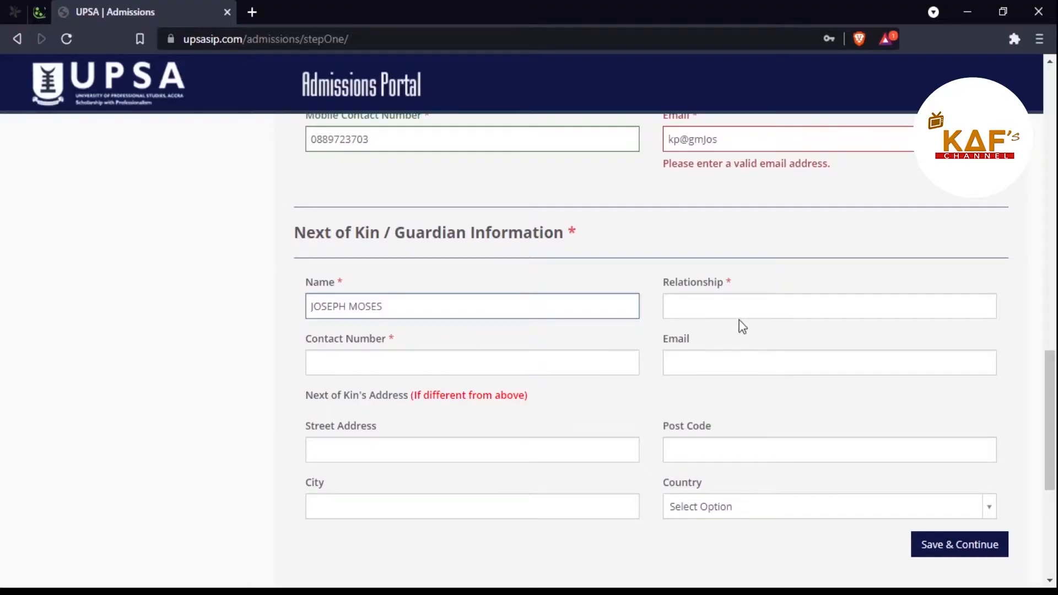
{"action": "left_click", "coordinate": [718, 311]}
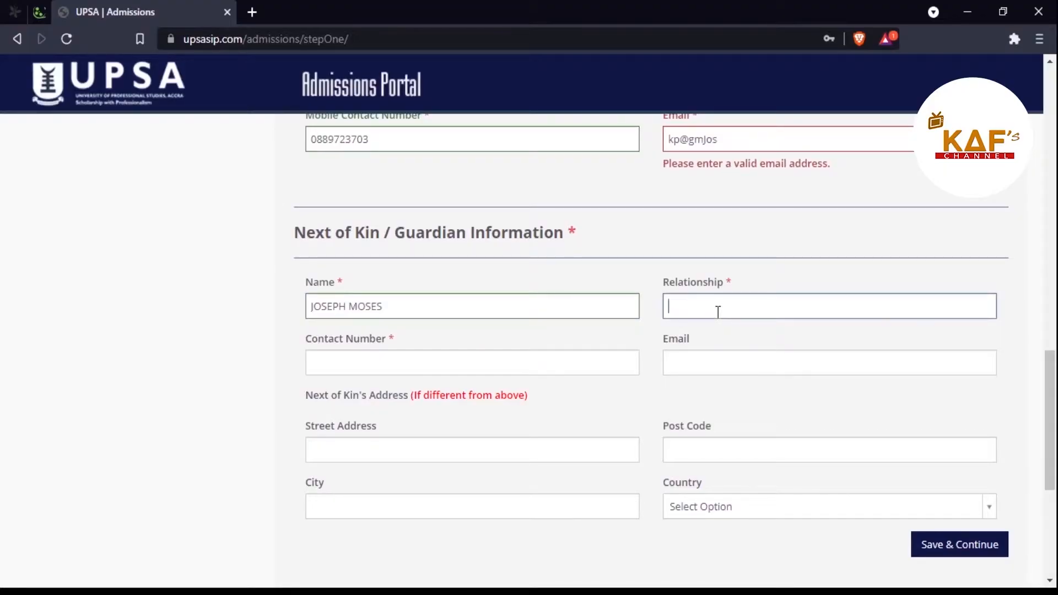
{"action": "type", "text": "MOTHER"}
{"action": "key", "text": "BackSpace"}
{"action": "key", "text": "BackSpace"}
{"action": "key", "text": "BackSpace"}
{"action": "key", "text": "BackSpace"}
{"action": "key", "text": "BackSpace"}
{"action": "key", "text": "BackSpace"}
{"action": "type", "text": "FATHE"}
{"action": "key", "text": "BackSpace"}
{"action": "key", "text": "BackSpace"}
{"action": "type", "text": "HER"}
Step: Enter the next of kin's contact phone number
{"action": "scroll", "coordinate": [529, 365], "scroll_direction": "down", "scroll_amount": 2}
{"action": "left_click", "coordinate": [458, 258]}
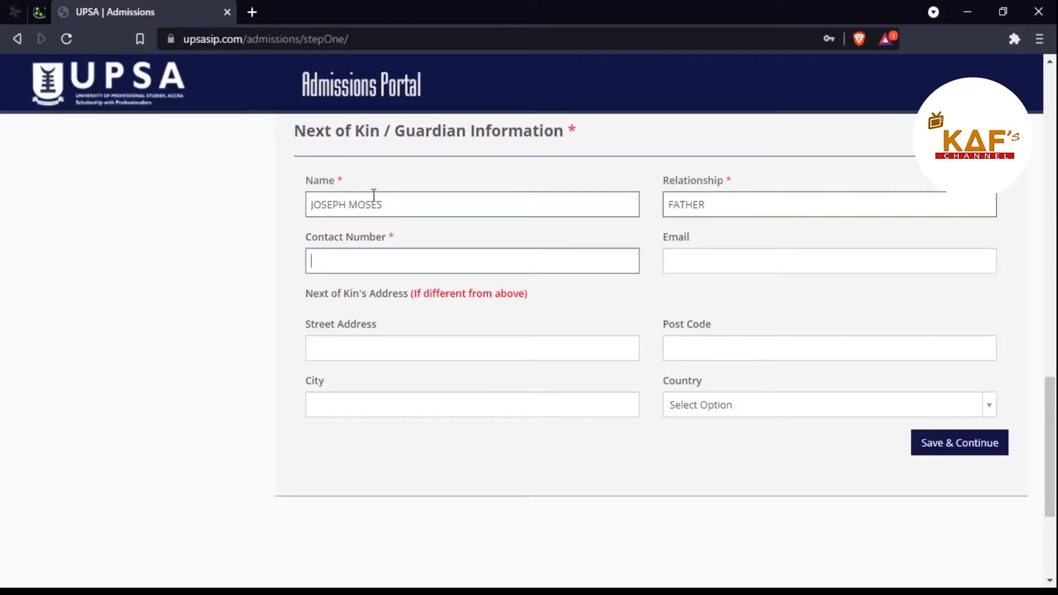
{"action": "left_click", "coordinate": [765, 263]}
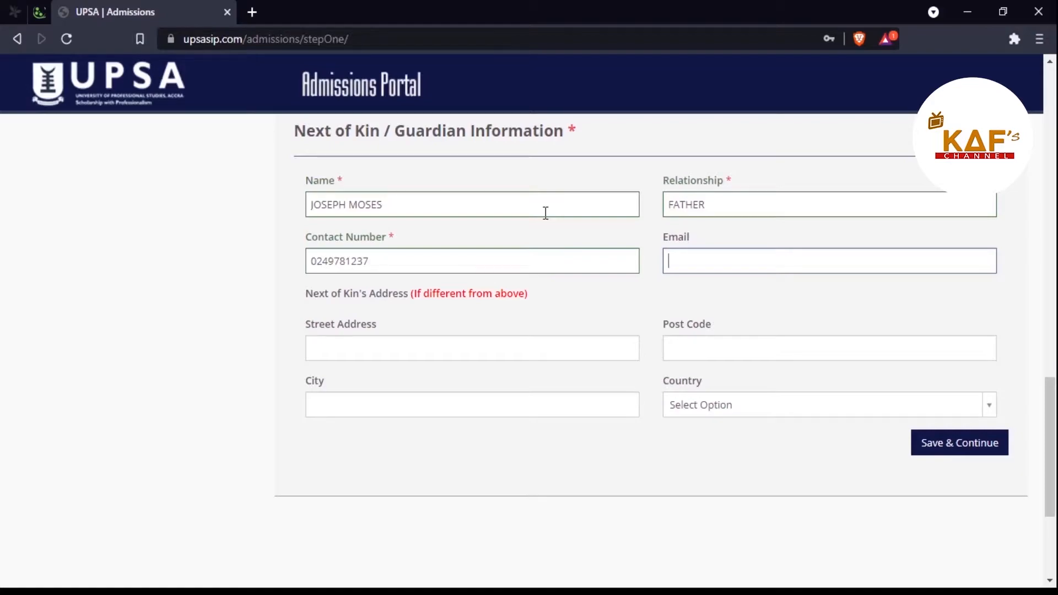
{"action": "left_click", "coordinate": [428, 342]}
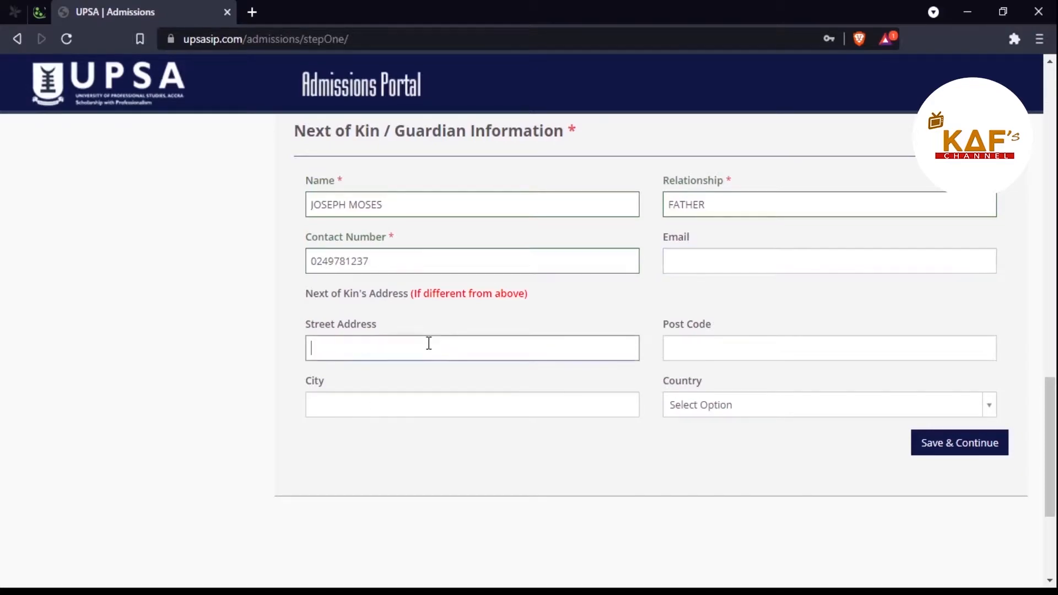
{"action": "left_click", "coordinate": [808, 350]}
{"action": "left_click", "coordinate": [514, 404]}
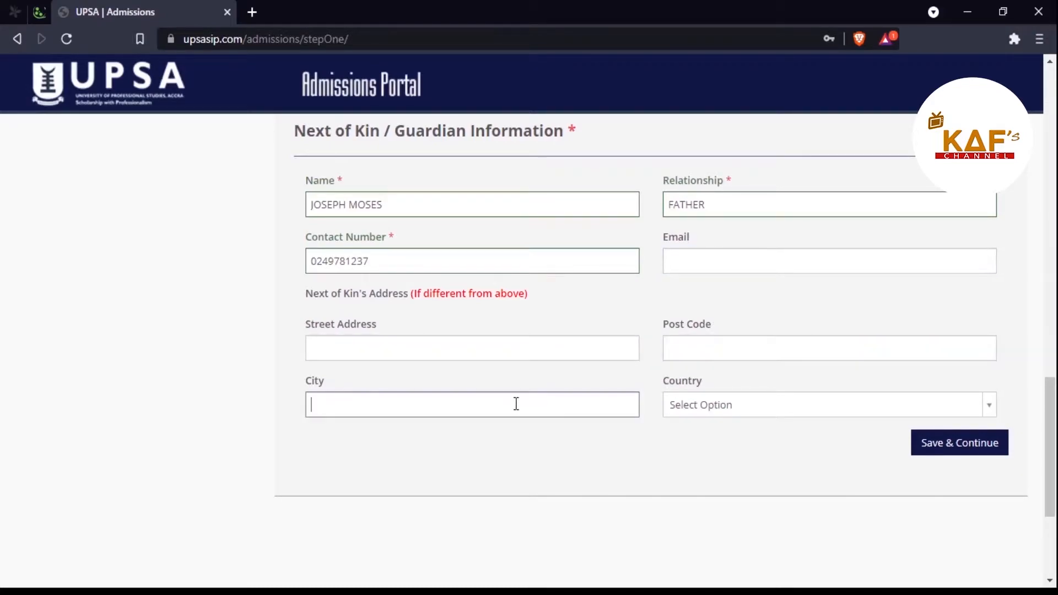
{"action": "left_click", "coordinate": [372, 351]}
{"action": "left_click", "coordinate": [779, 349]}
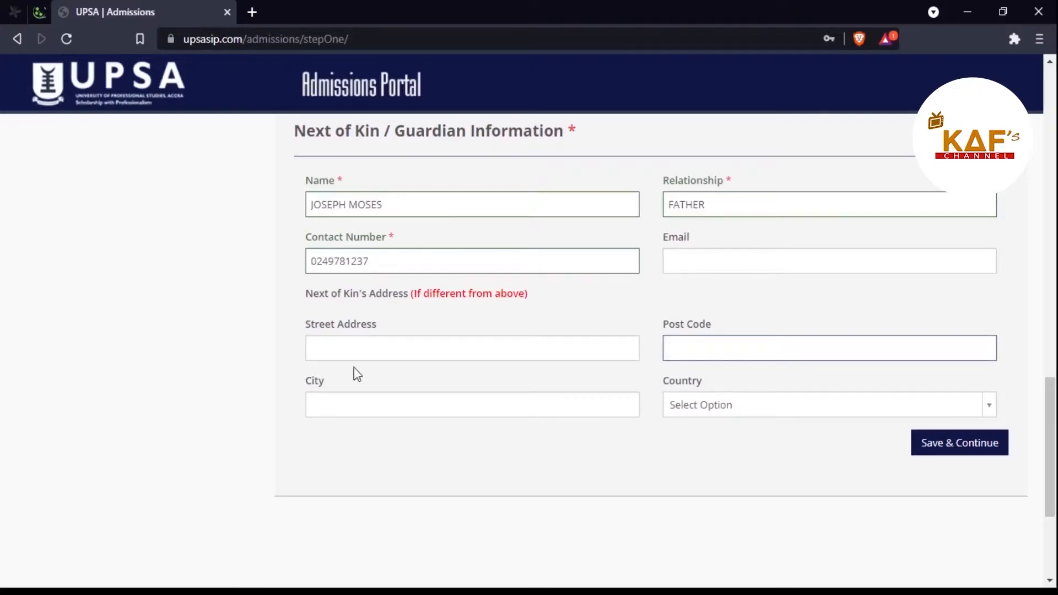
{"action": "left_click", "coordinate": [375, 351]}
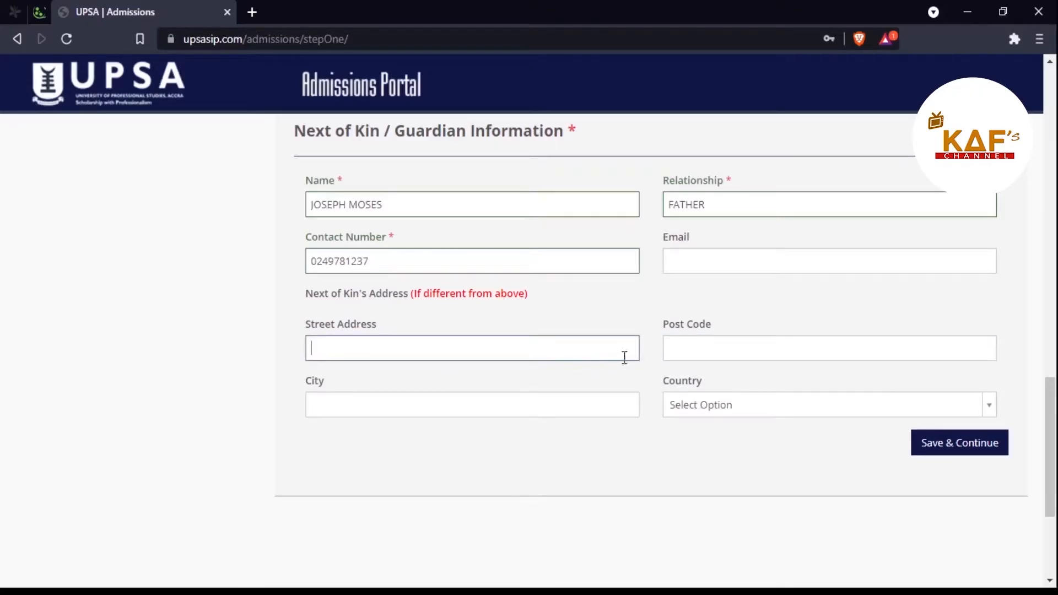
{"action": "left_click", "coordinate": [699, 351]}
{"action": "left_click", "coordinate": [473, 404]}
{"action": "scroll", "coordinate": [472, 404], "scroll_direction": "up", "scroll_amount": 15}
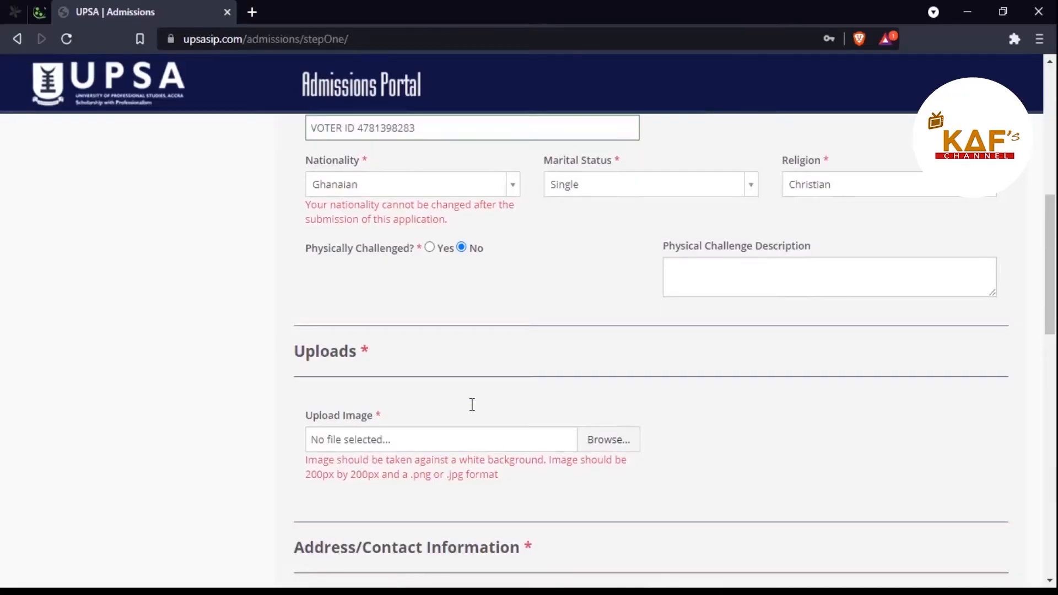
{"action": "scroll", "coordinate": [472, 405], "scroll_direction": "down", "scroll_amount": 5}
{"action": "scroll", "coordinate": [519, 430], "scroll_direction": "down", "scroll_amount": 8}
{"action": "scroll", "coordinate": [519, 428], "scroll_direction": "up", "scroll_amount": 3}
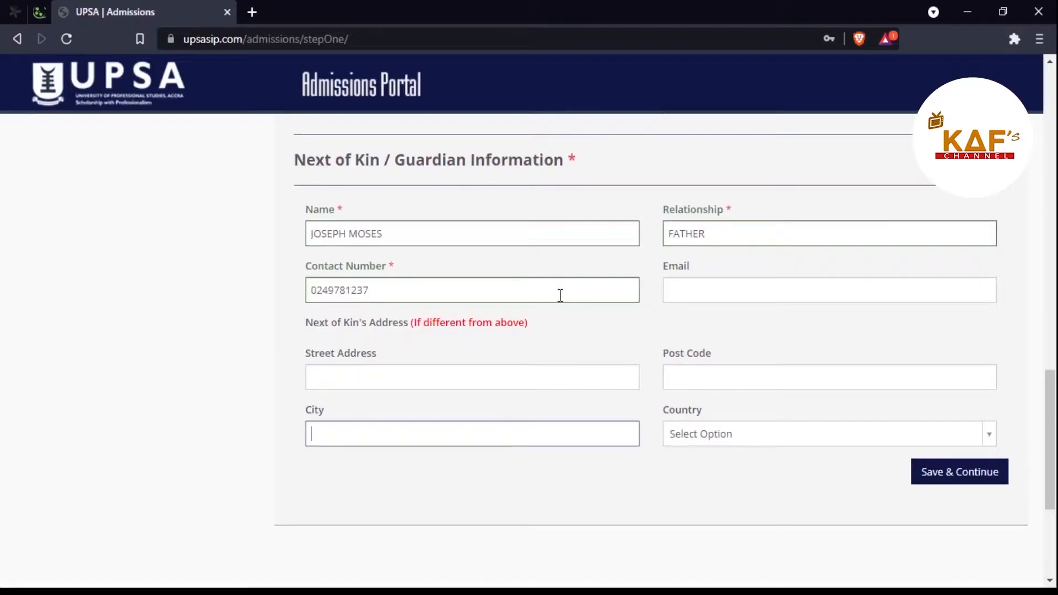
{"action": "left_click", "coordinate": [388, 376]}
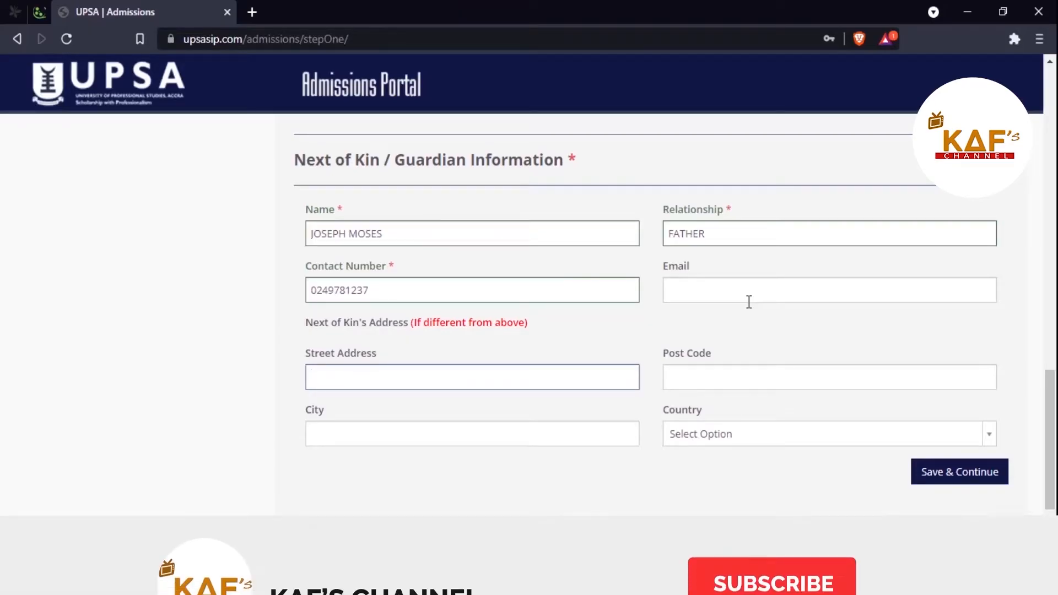
{"action": "scroll", "coordinate": [749, 302], "scroll_direction": "up", "scroll_amount": 1}
{"action": "scroll", "coordinate": [749, 301], "scroll_direction": "up", "scroll_amount": 4}
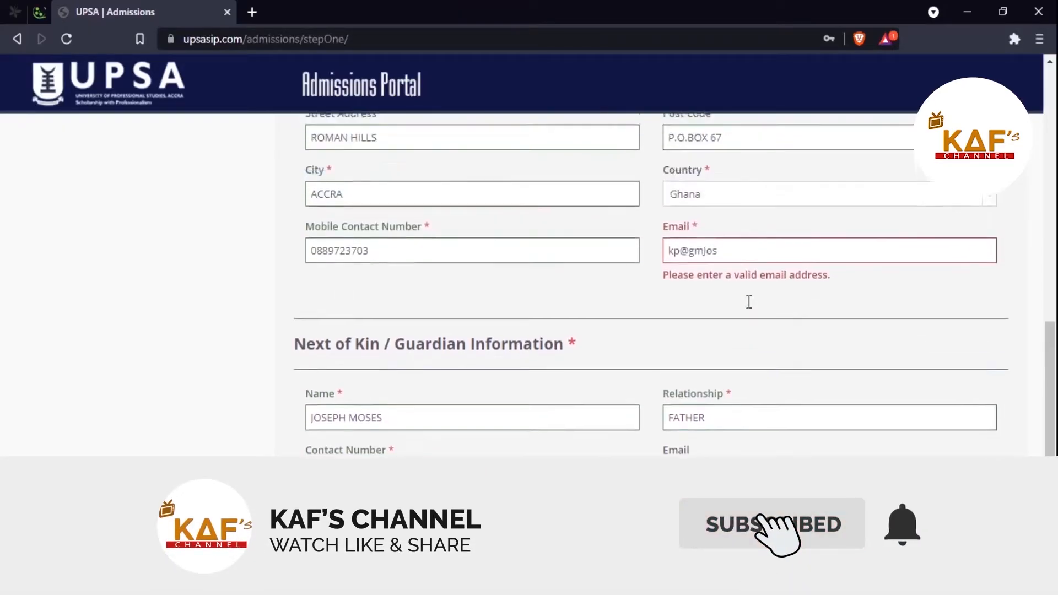
{"action": "left_click_drag", "start_coordinate": [1053, 346], "coordinate": [1049, 448]}
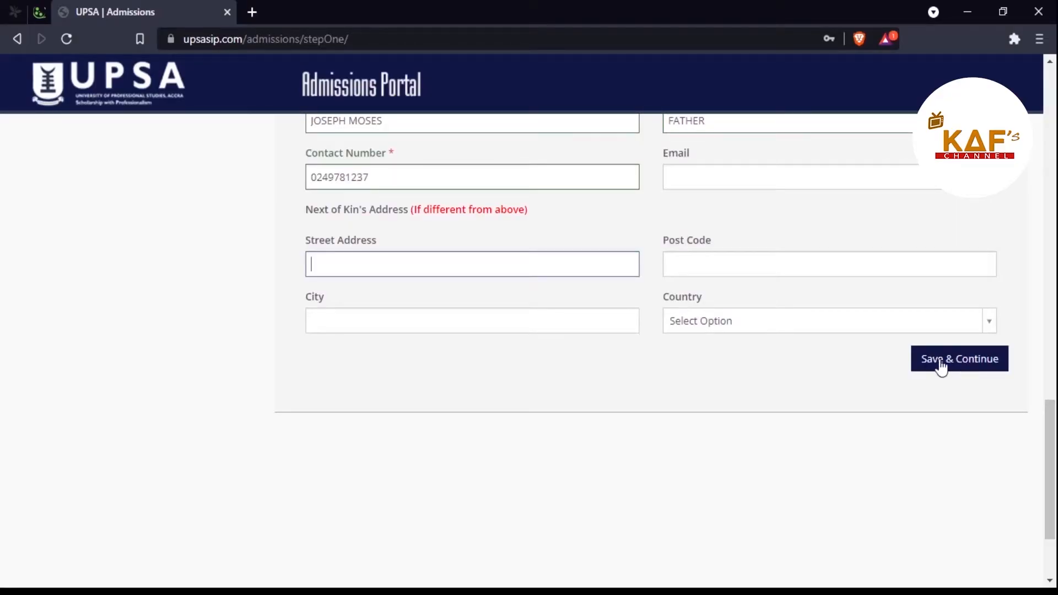
Step: Save Step One and continue to the Step Two Entry Qualification form
{"action": "left_click", "coordinate": [380, 592]}
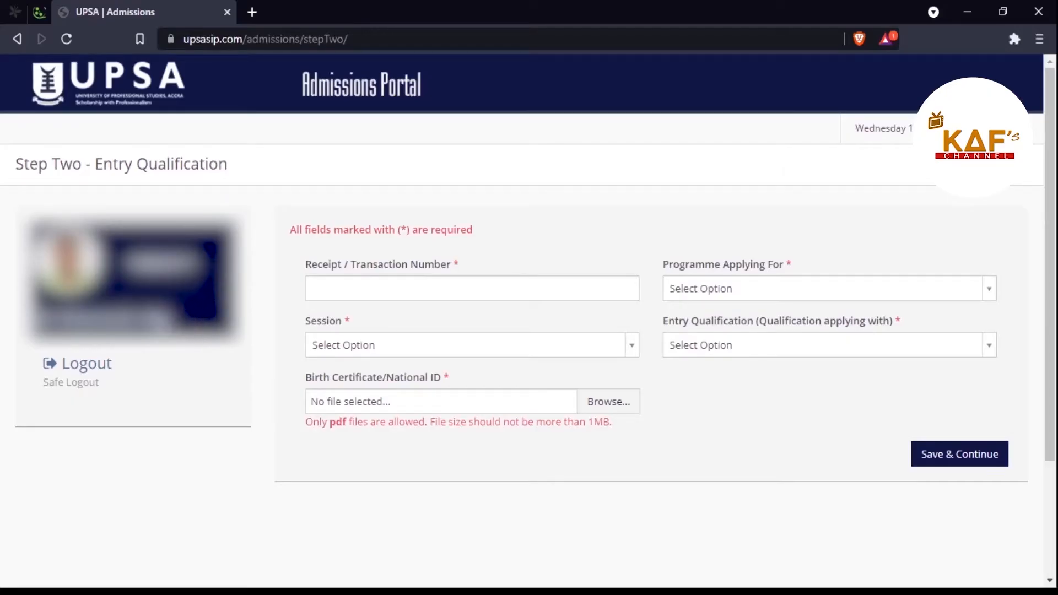
Step: Paste the receipt / transaction number into the Receipt / Transaction Number field
{"action": "left_click", "coordinate": [381, 284]}
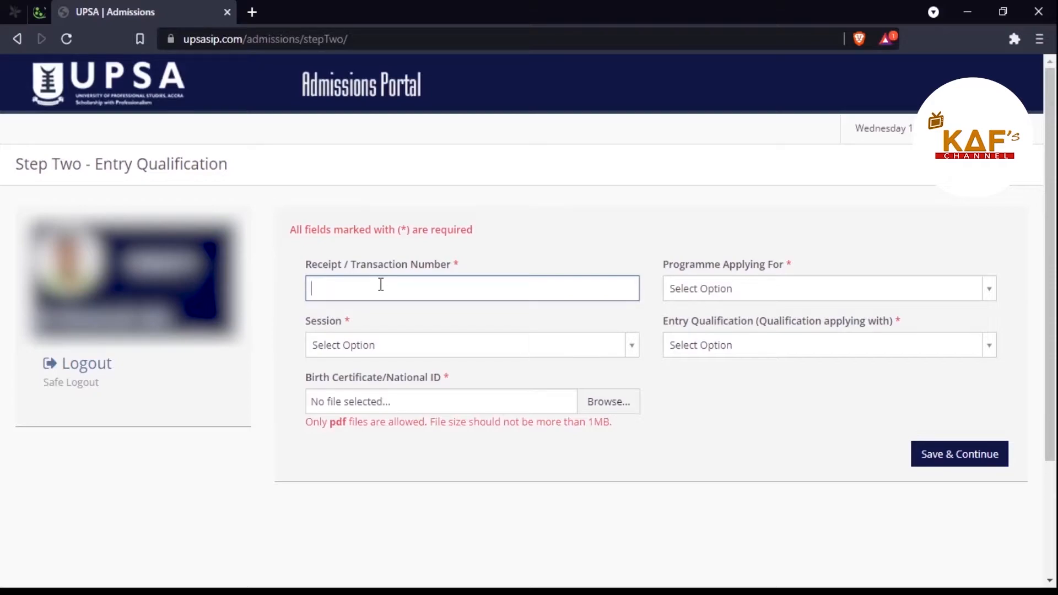
{"action": "key", "text": "ctrl+v"}
Step: Choose Bachelor's degree as the programme and Evening as the session
{"action": "left_click", "coordinate": [738, 291]}
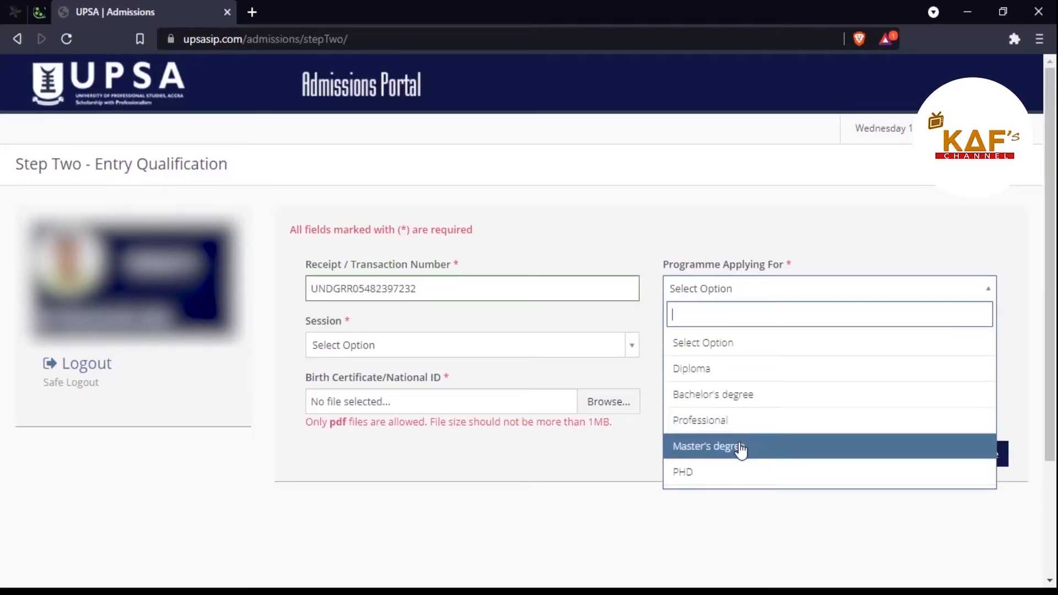
{"action": "left_click", "coordinate": [752, 406]}
{"action": "left_click", "coordinate": [635, 347]}
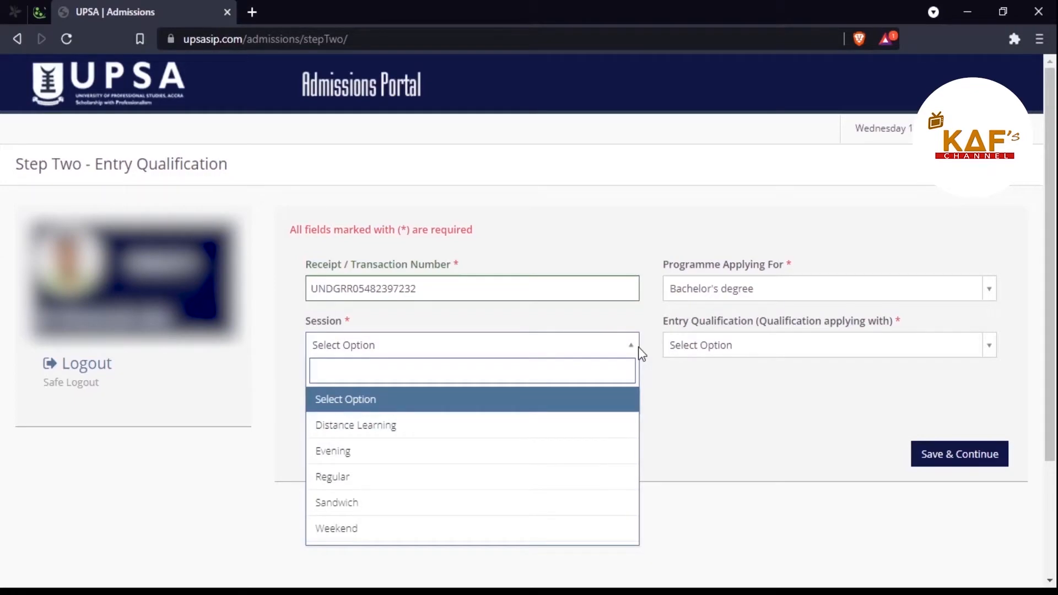
{"action": "left_click", "coordinate": [418, 462]}
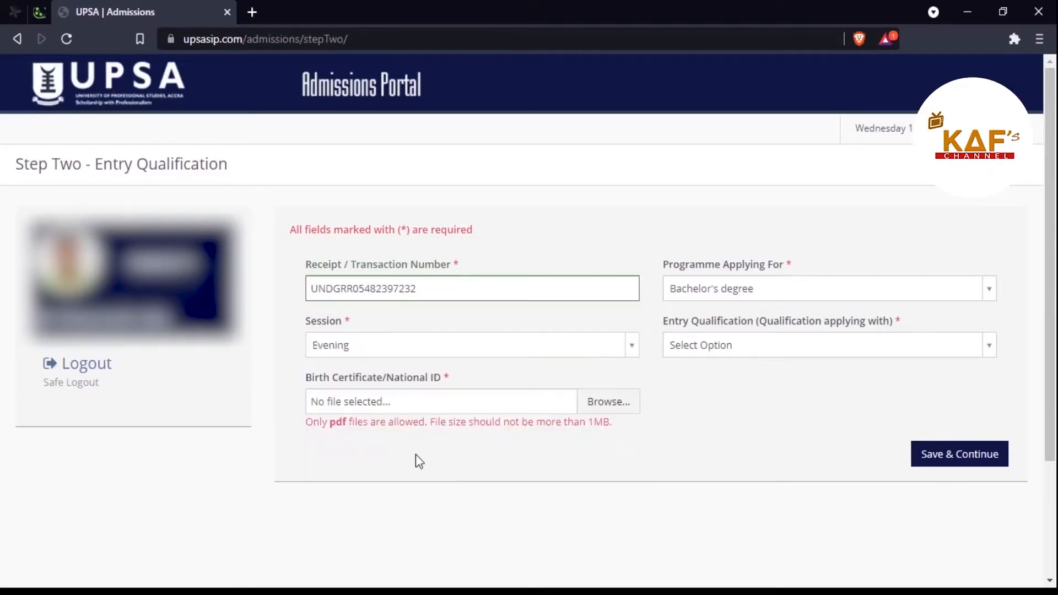
Step: Search 'DIPLO' and pick UPSA DIPLOMA (AWAITING) as the entry qualification
{"action": "left_click", "coordinate": [869, 348]}
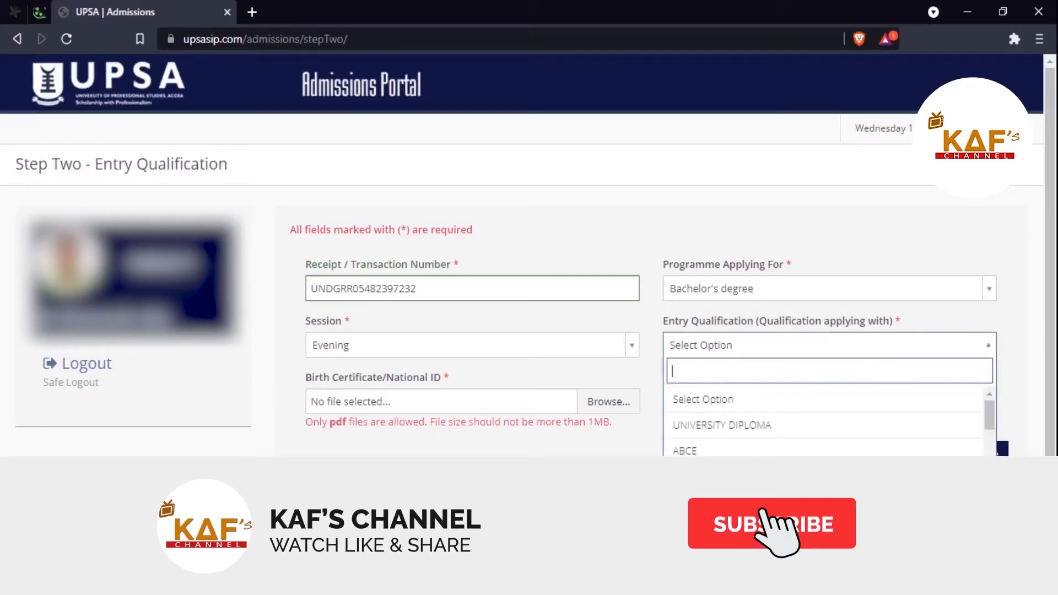
{"action": "scroll", "coordinate": [824, 424], "scroll_direction": "down", "scroll_amount": 6}
{"action": "scroll", "coordinate": [829, 486], "scroll_direction": "down", "scroll_amount": 3}
{"action": "type", "text": "DIPLO"}
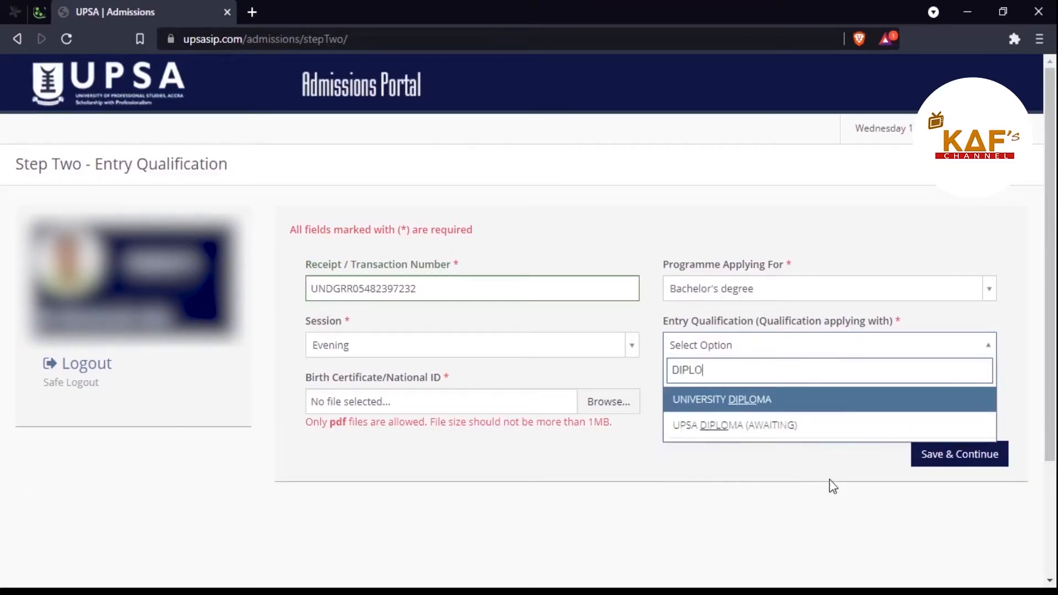
{"action": "left_click", "coordinate": [823, 433]}
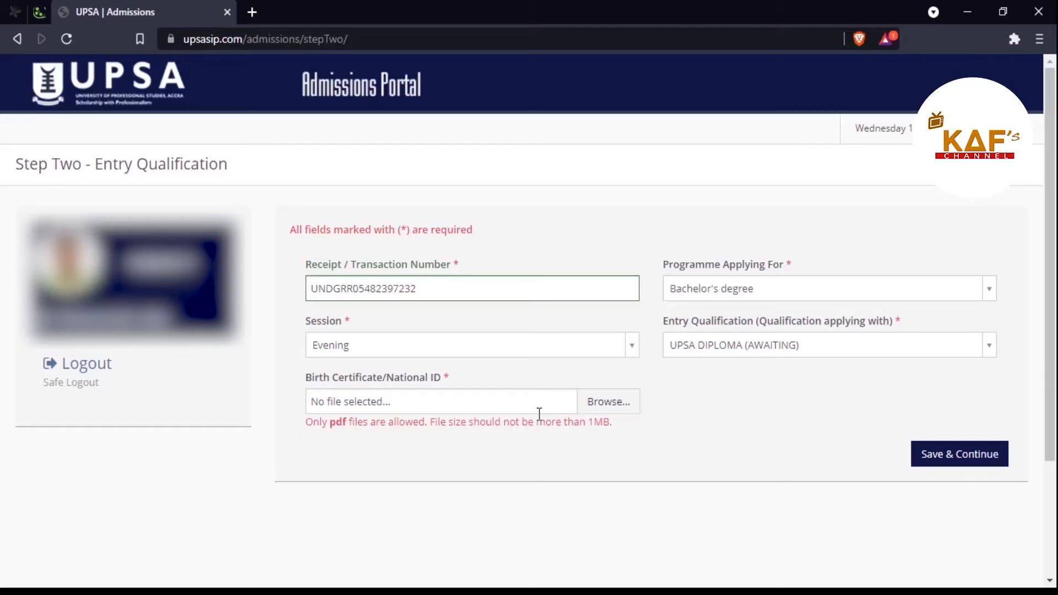
Step: Upload Birth Certificate.pdf as the birth certificate attachment
{"action": "left_click", "coordinate": [609, 401]}
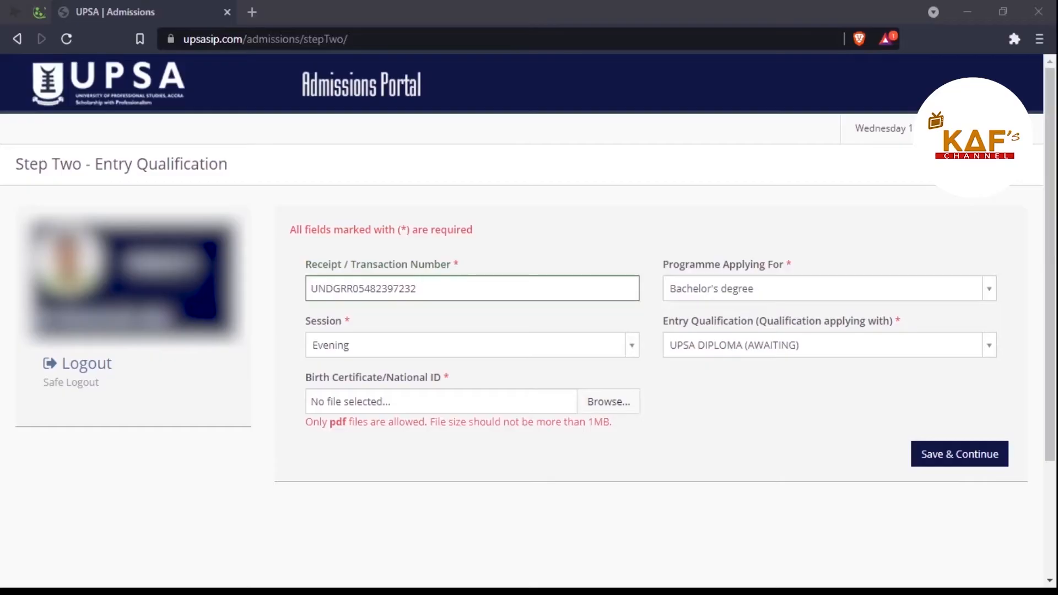
{"action": "key", "text": "Return"}
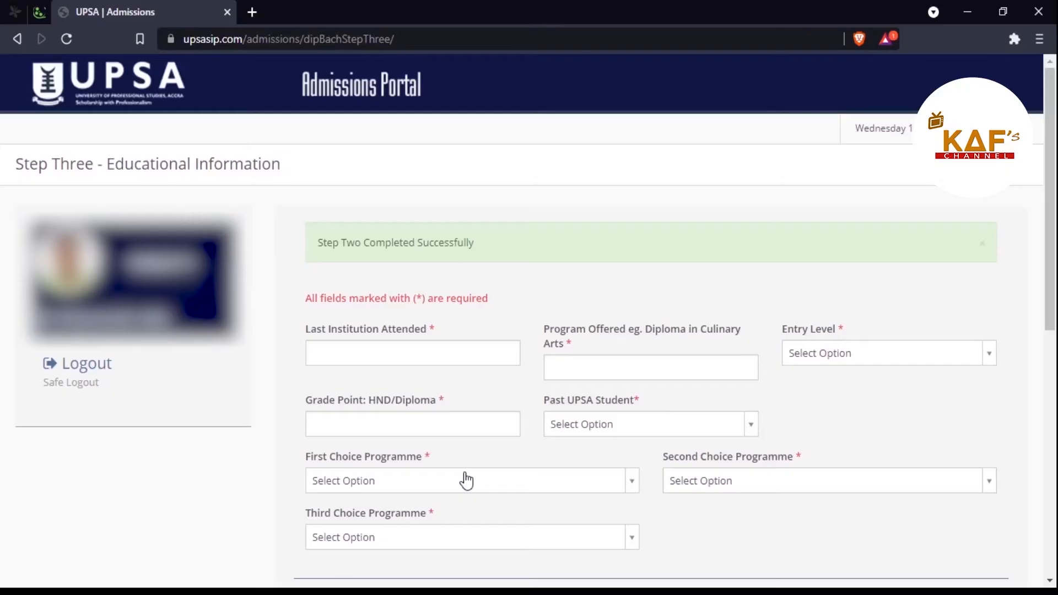
{"action": "scroll", "coordinate": [466, 477], "scroll_direction": "down", "scroll_amount": 4}
{"action": "scroll", "coordinate": [466, 472], "scroll_direction": "up", "scroll_amount": 3}
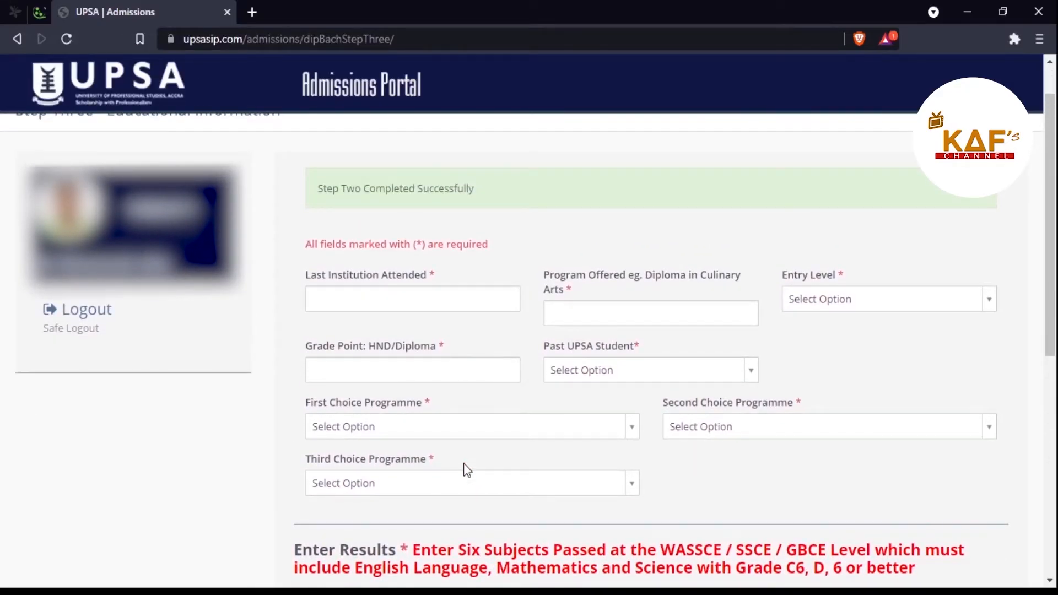
{"action": "scroll", "coordinate": [464, 463], "scroll_direction": "down", "scroll_amount": 6}
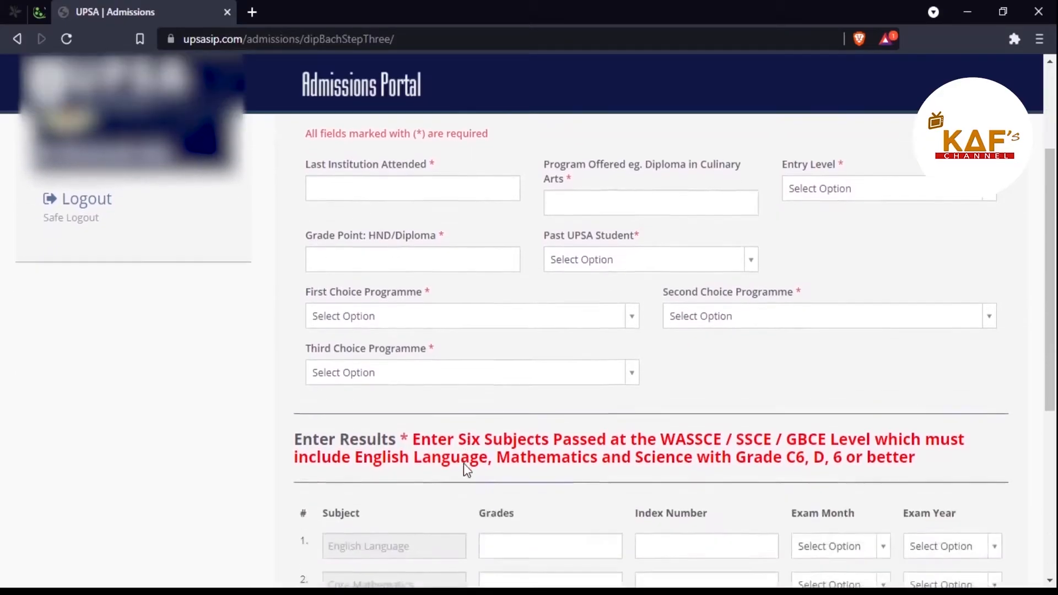
{"action": "scroll", "coordinate": [464, 463], "scroll_direction": "up", "scroll_amount": 7}
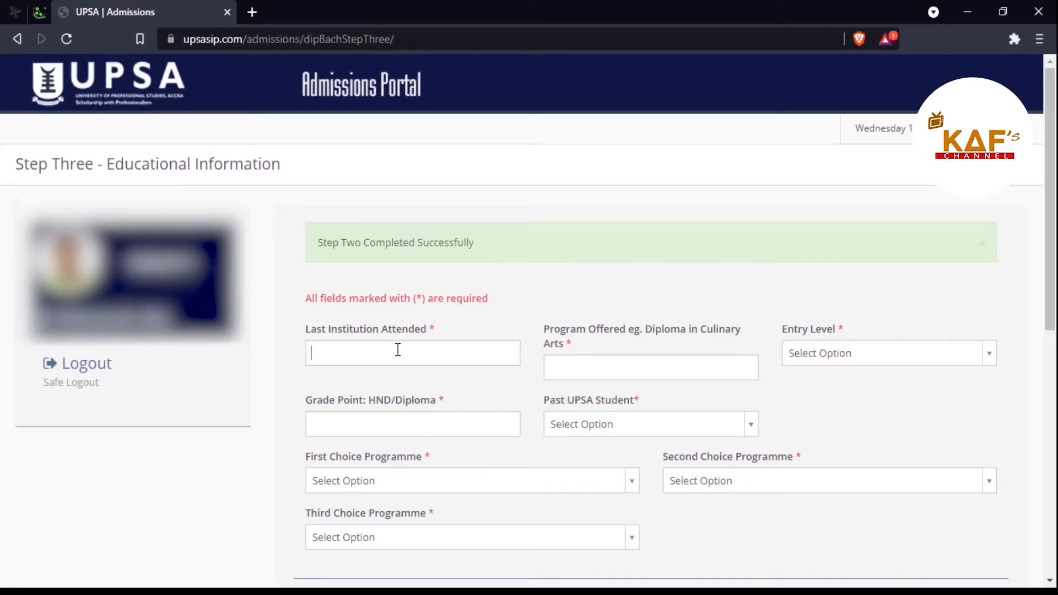
Step: Enter UNIVERSITY OF PROFESSIONAL STUDIES ACCRA as last institution and DIPLOMA IN ACCOUNTING as programme offered
{"action": "type", "text": "UNI"}
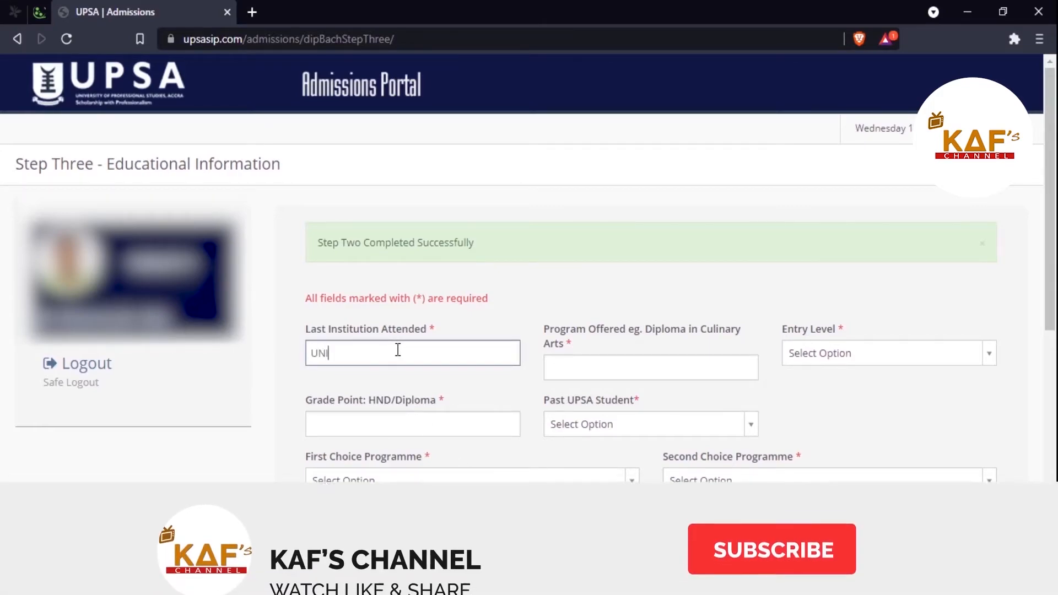
{"action": "type", "text": "VERSITY "}
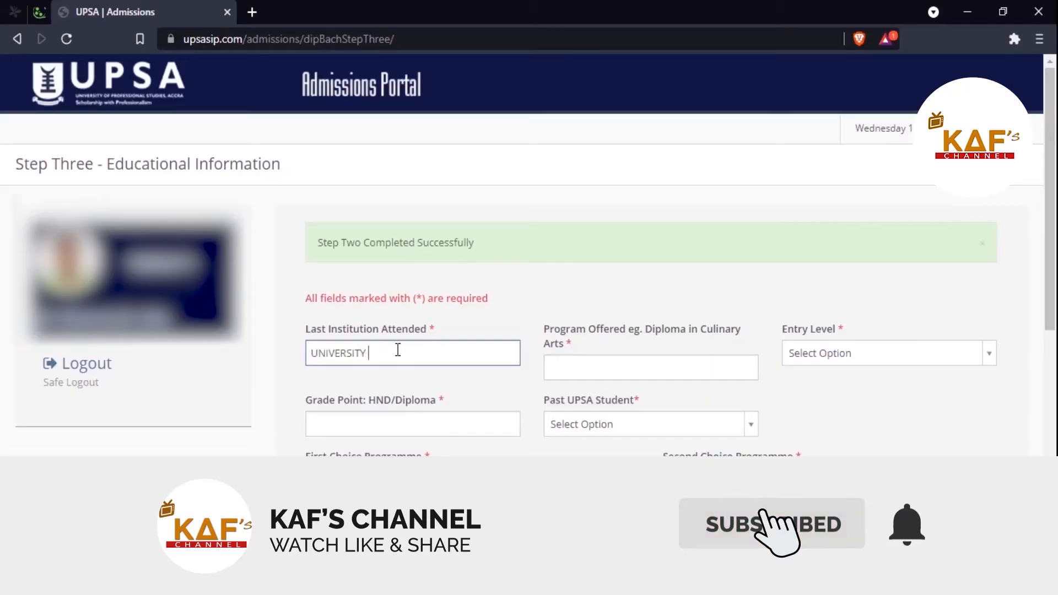
{"action": "type", "text": "OF PRO"}
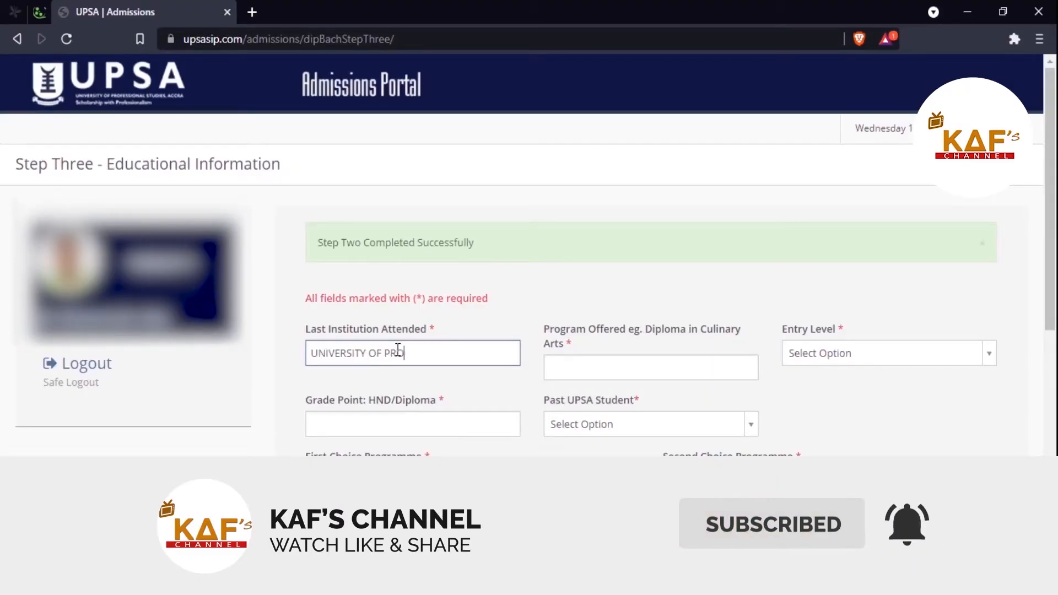
{"action": "type", "text": "FESSIO"}
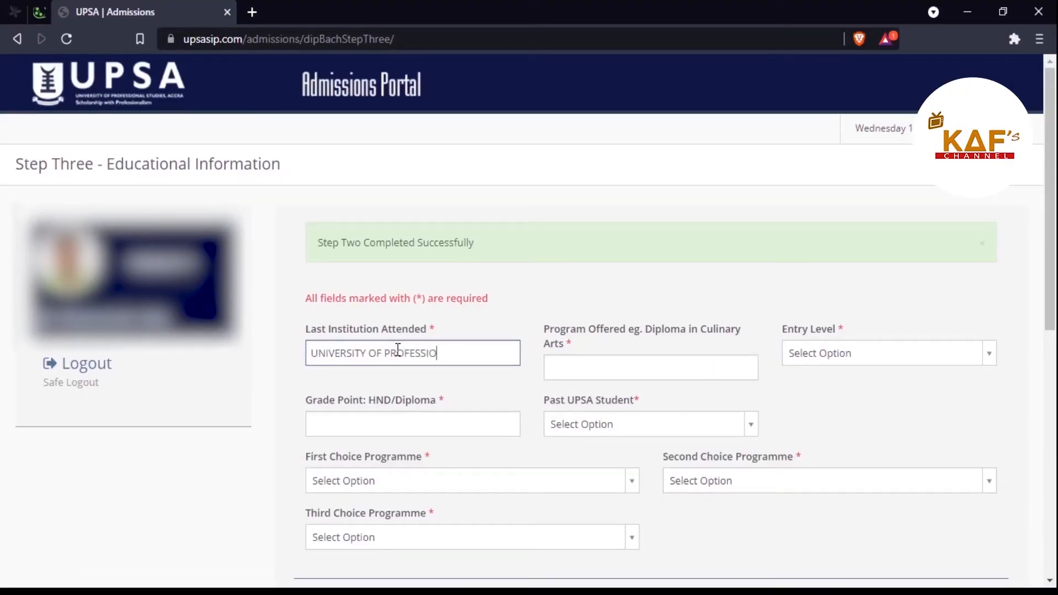
{"action": "type", "text": "NAL STUDIES ACCRA"}
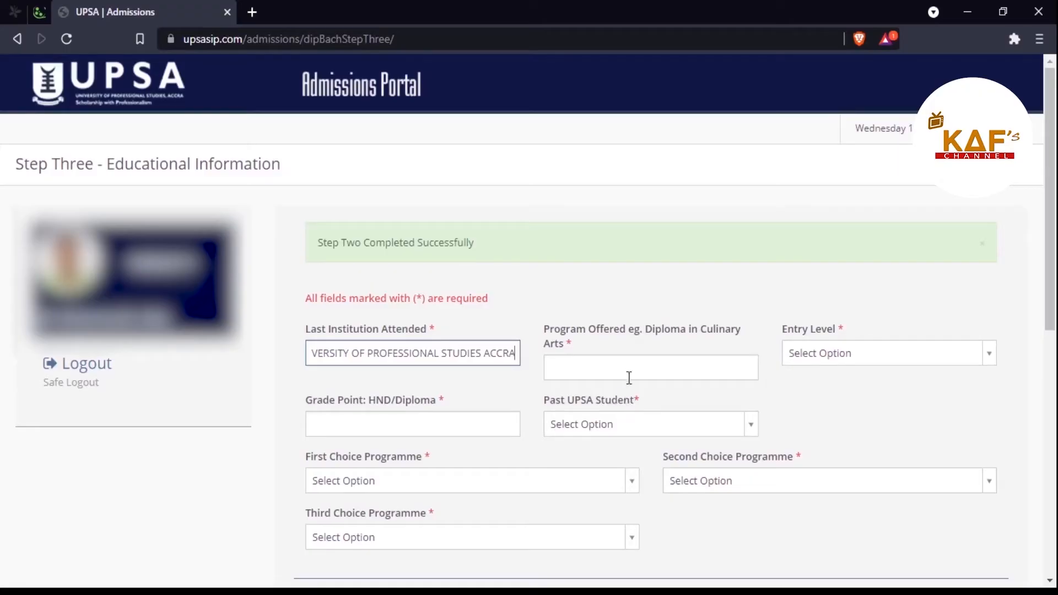
{"action": "left_click", "coordinate": [581, 367]}
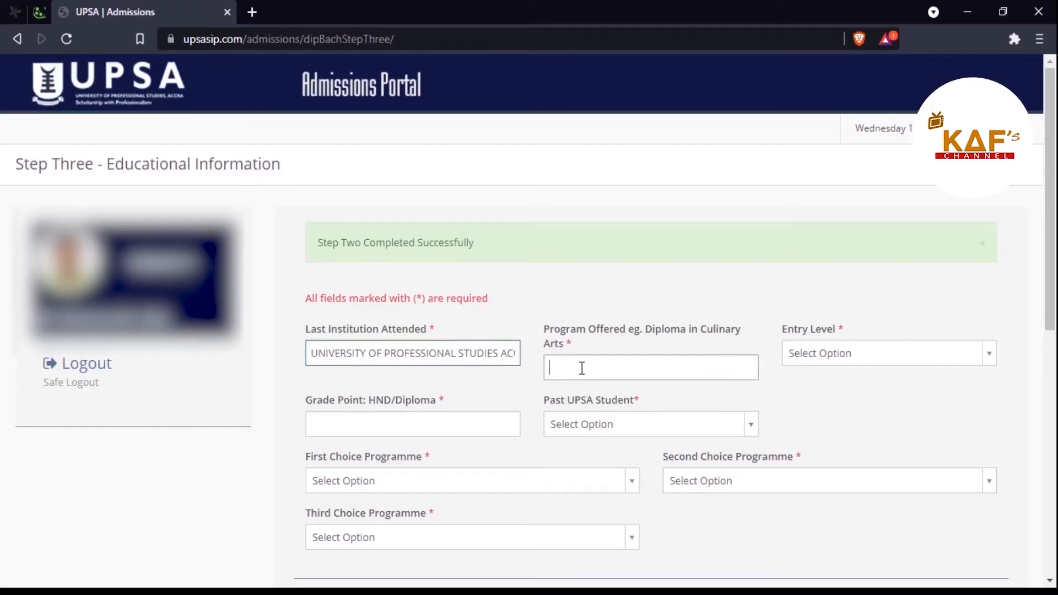
{"action": "type", "text": "DIPLOMA IN ACCOUNTIN"}
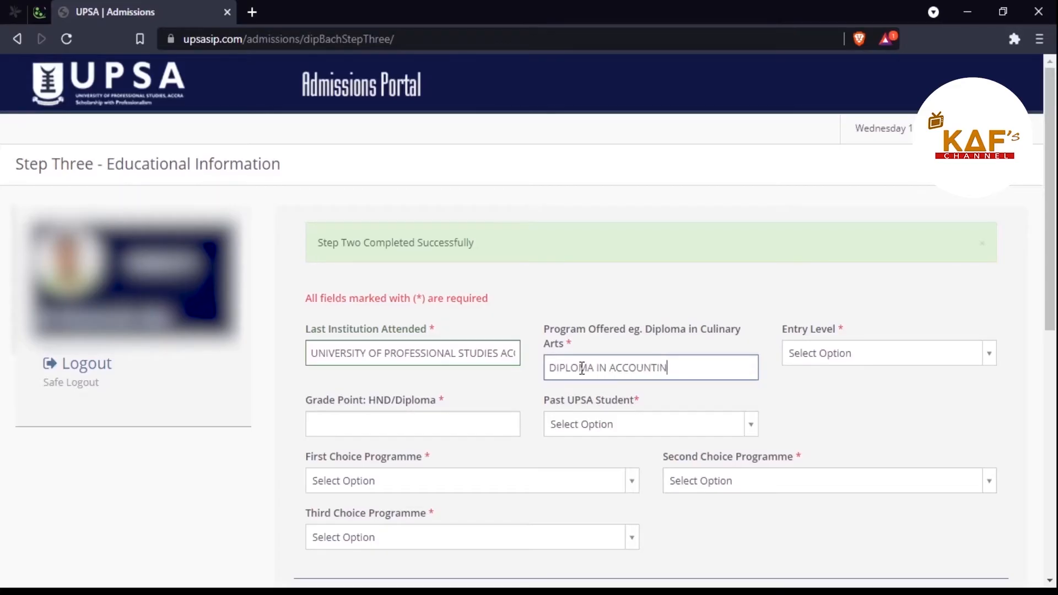
{"action": "type", "text": "G"}
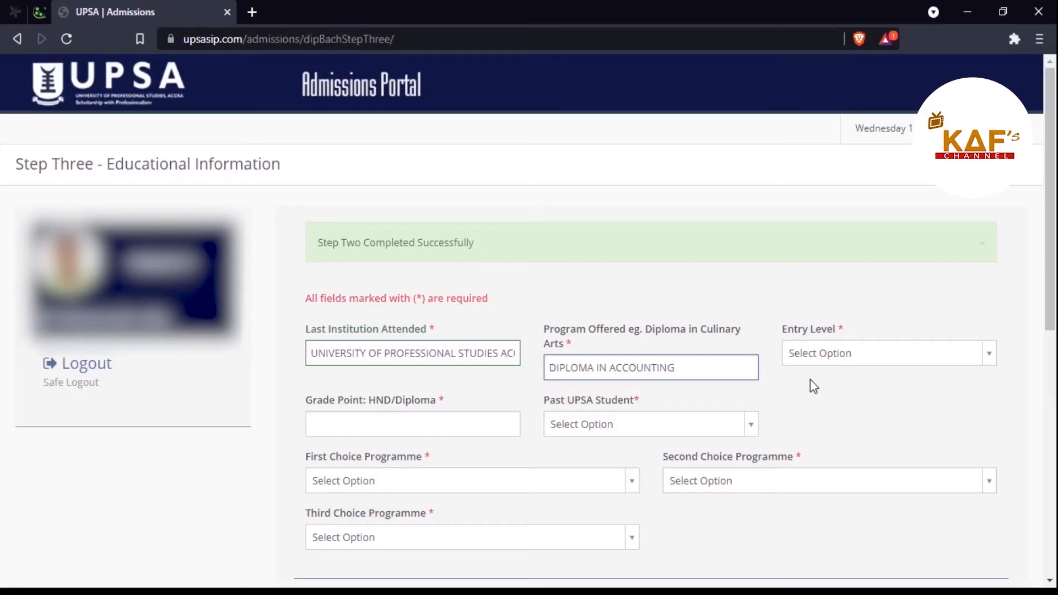
Step: Set the entry level to Level 300
{"action": "left_click", "coordinate": [874, 352]}
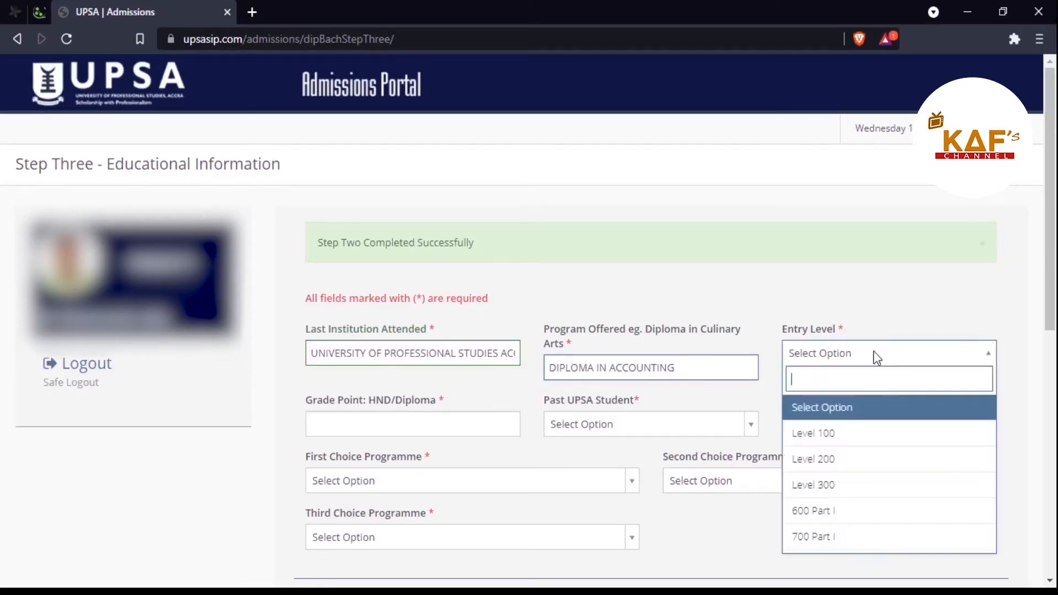
{"action": "left_click", "coordinate": [867, 490]}
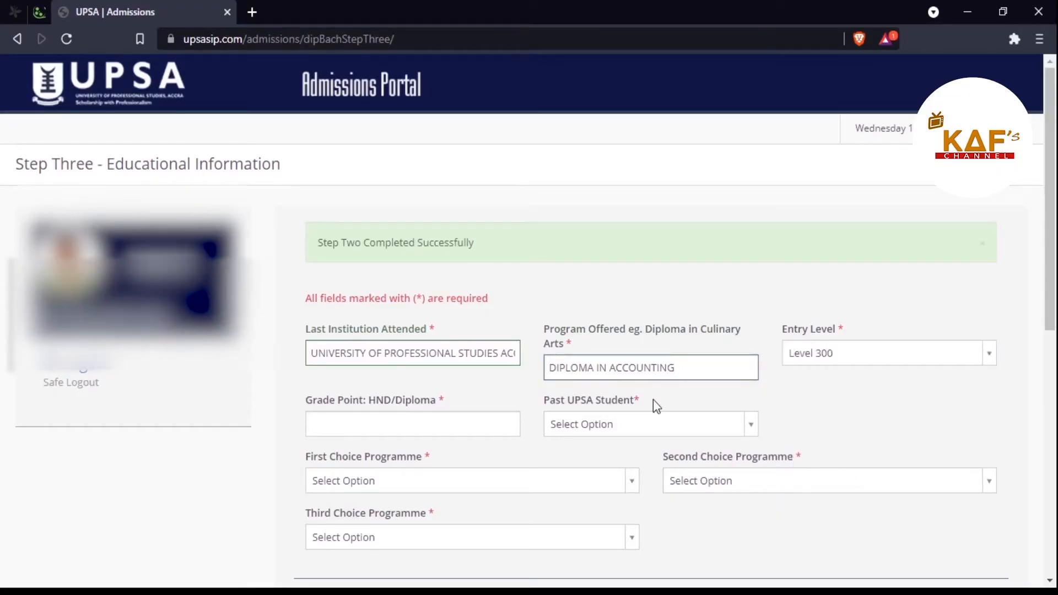
{"action": "scroll", "coordinate": [653, 399], "scroll_direction": "down", "scroll_amount": 1}
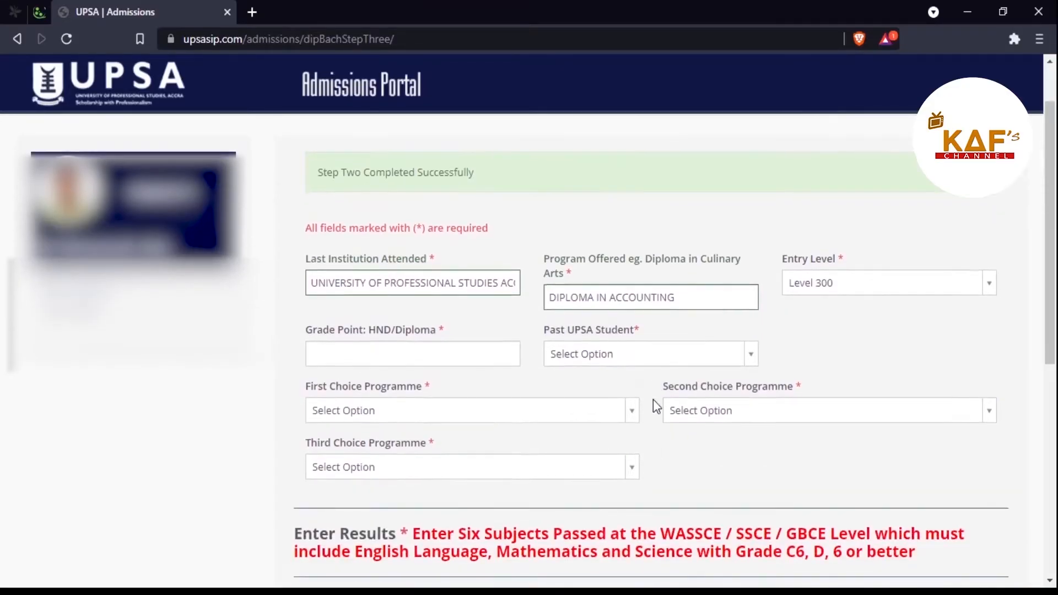
Step: Enter 3.8 as the HND/Diploma grade point, correcting the mistyped values
{"action": "left_click", "coordinate": [452, 355]}
{"action": "type", "text": "3.2"}
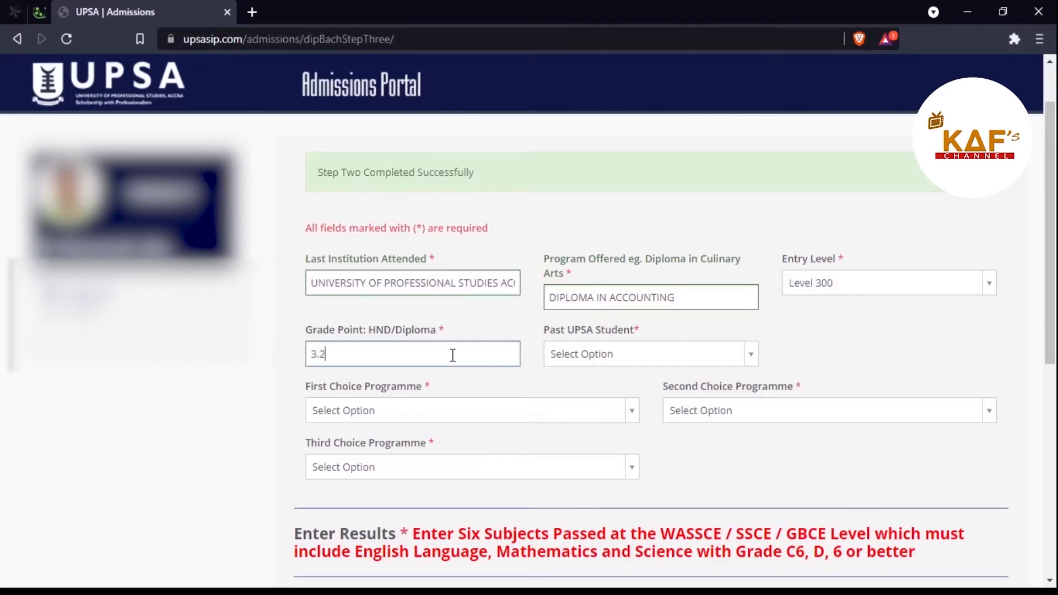
{"action": "key", "text": "BackSpace"}
{"action": "key", "text": "BackSpace"}
{"action": "key", "text": "BackSpace"}
{"action": "type", "text": "2.52"}
{"action": "key", "text": "BackSpace"}
{"action": "key", "text": "BackSpace"}
{"action": "key", "text": "BackSpace"}
{"action": "key", "text": "BackSpace"}
{"action": "type", "text": "3.8"}
{"action": "left_click", "coordinate": [753, 364]}
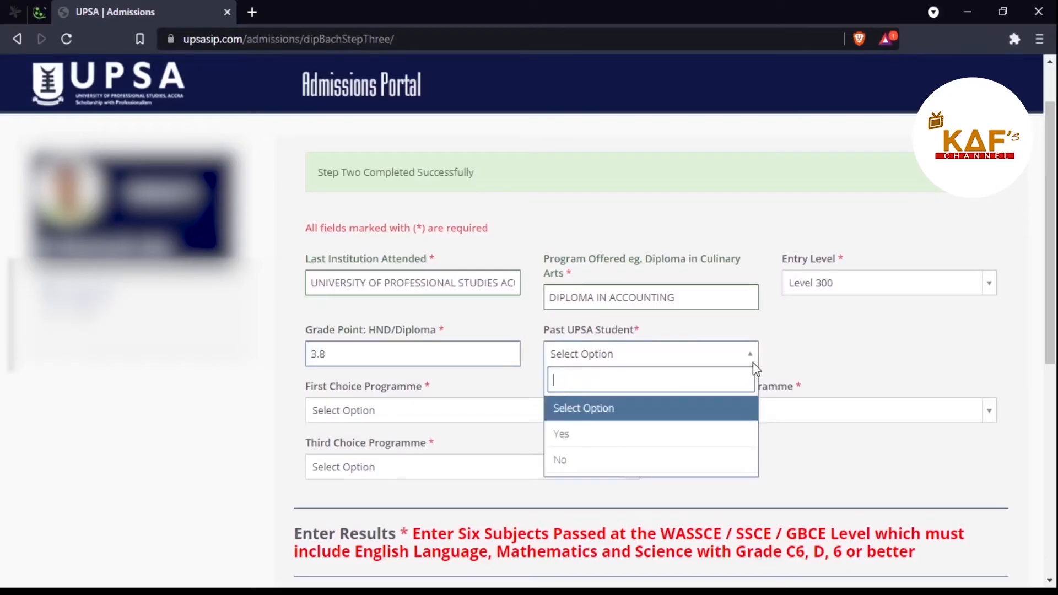
Step: Mark the applicant as a past UPSA student and enter the past index number
{"action": "left_click", "coordinate": [594, 436]}
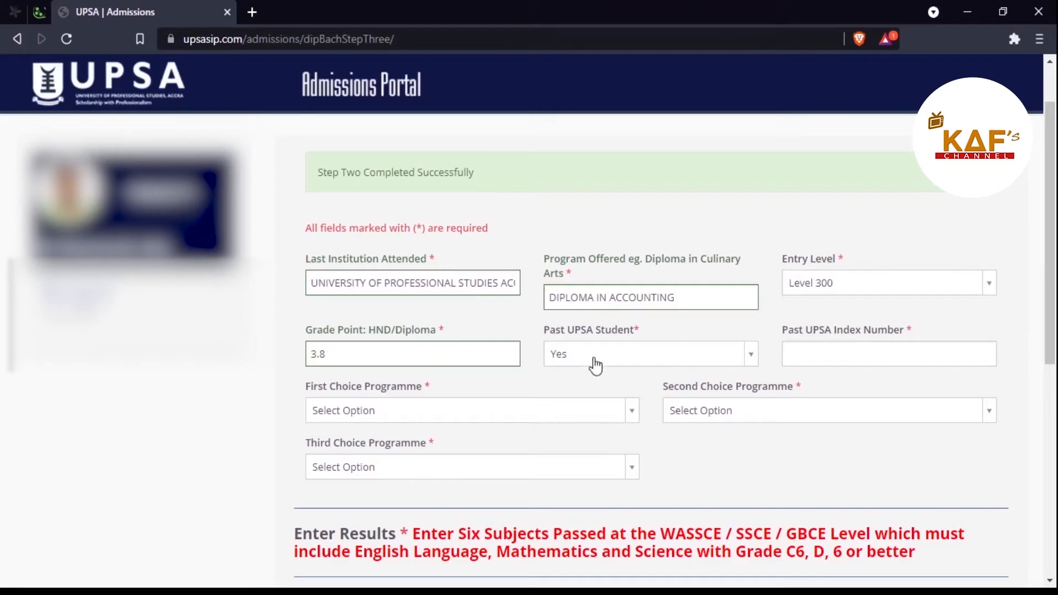
{"action": "left_click", "coordinate": [864, 352]}
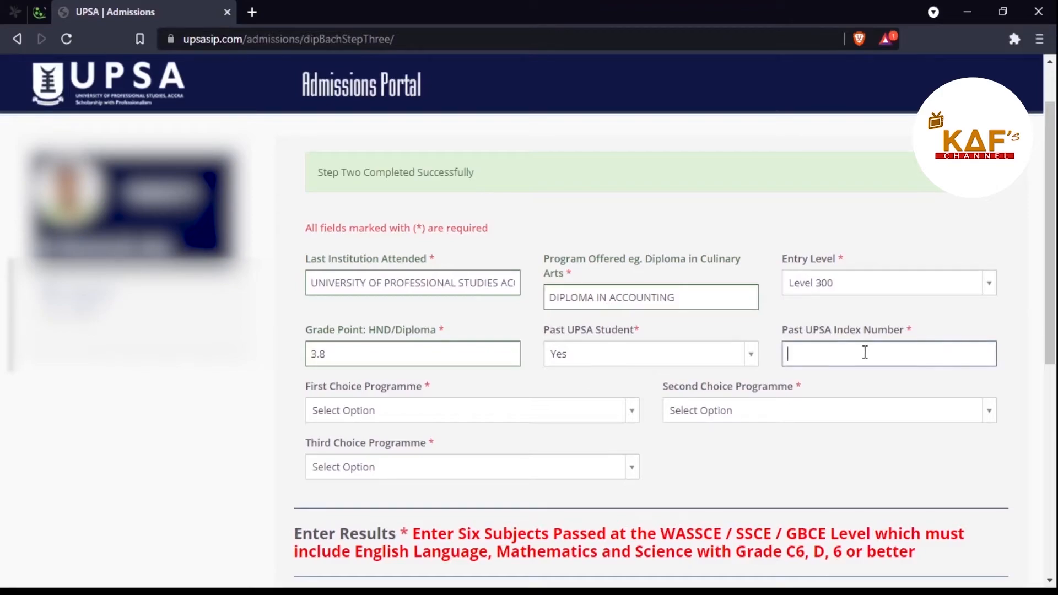
{"action": "scroll", "coordinate": [624, 366], "scroll_direction": "down", "scroll_amount": 1}
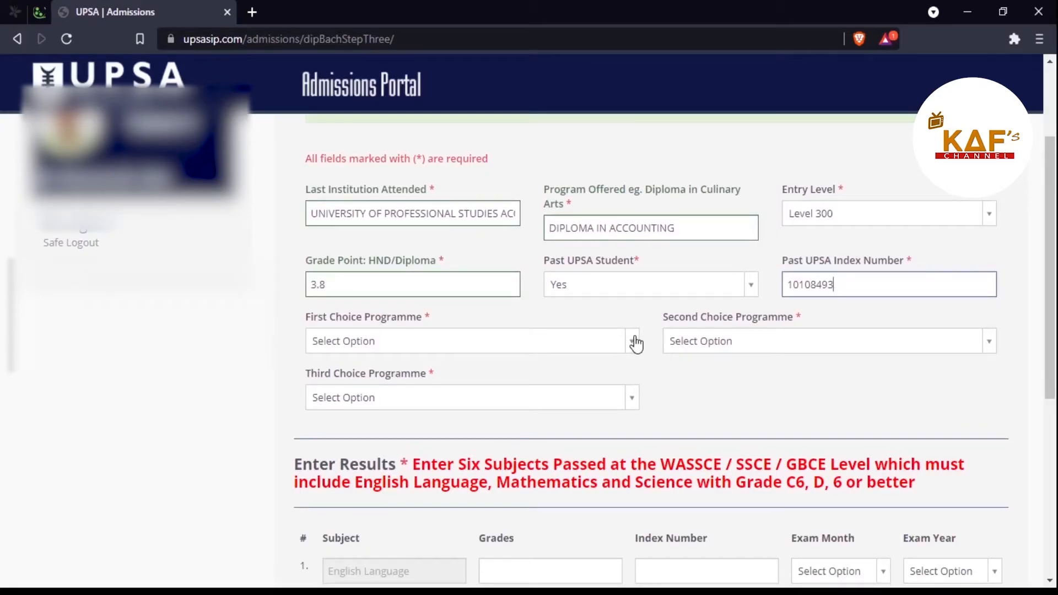
Step: Choose Accounting and Finance, BSc Accounting, and Banking and Finance as first, second and third choices
{"action": "left_click", "coordinate": [636, 341]}
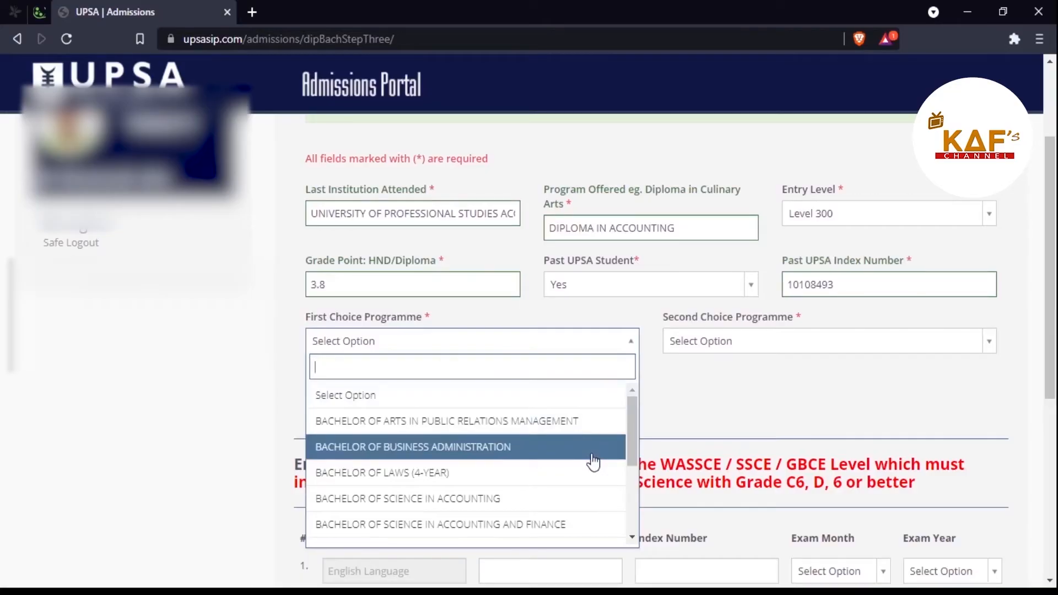
{"action": "left_click", "coordinate": [483, 518]}
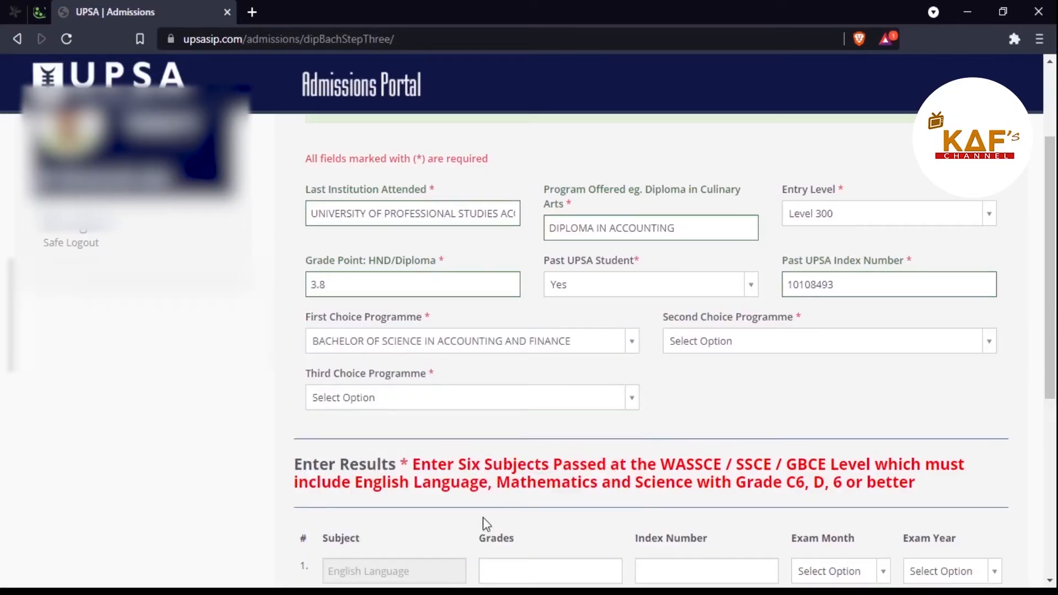
{"action": "left_click", "coordinate": [878, 345]}
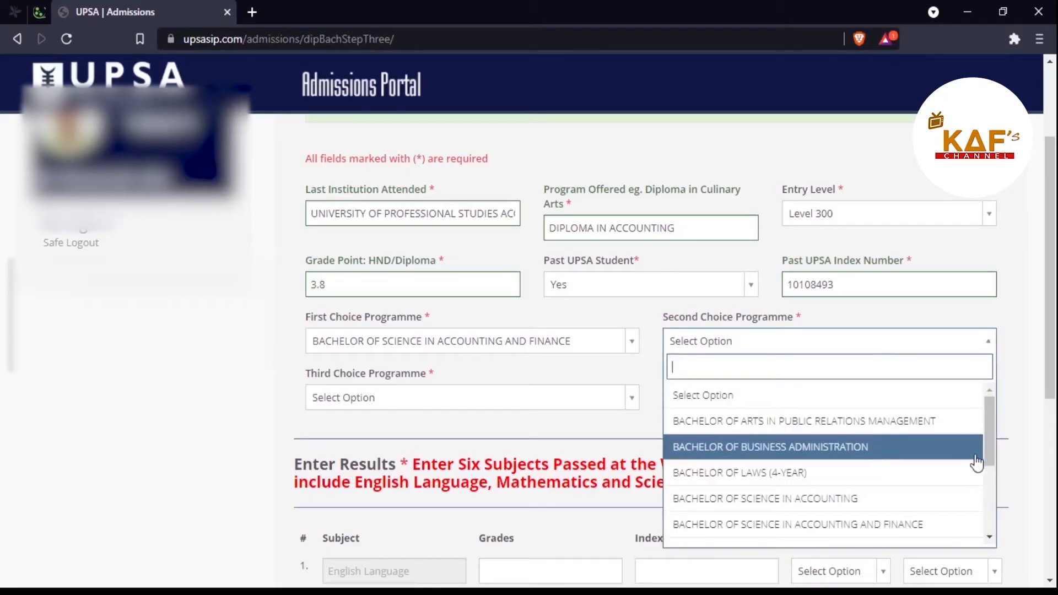
{"action": "left_click", "coordinate": [911, 503]}
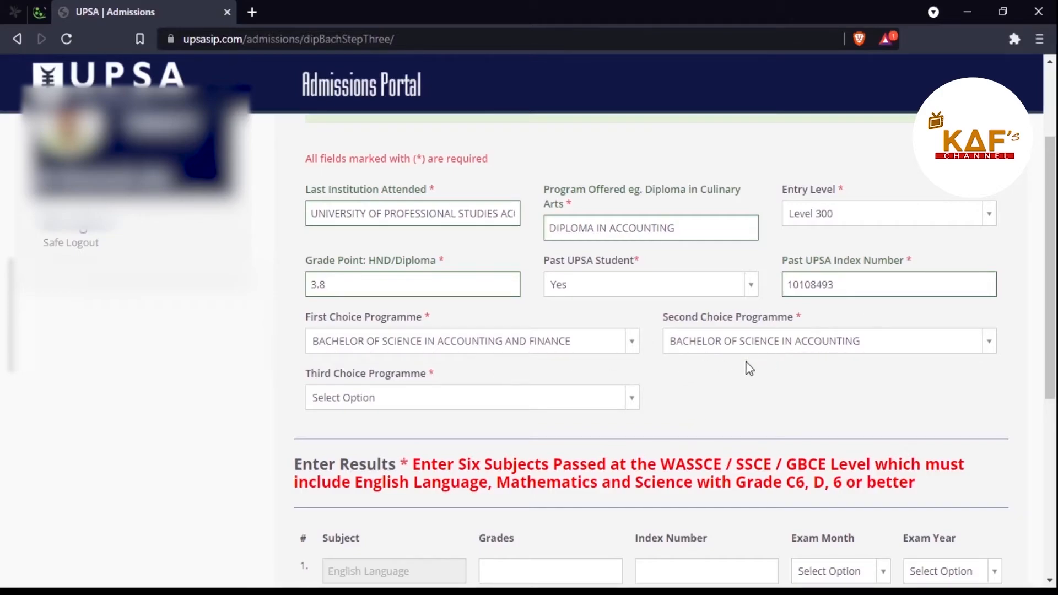
{"action": "left_click", "coordinate": [631, 398]}
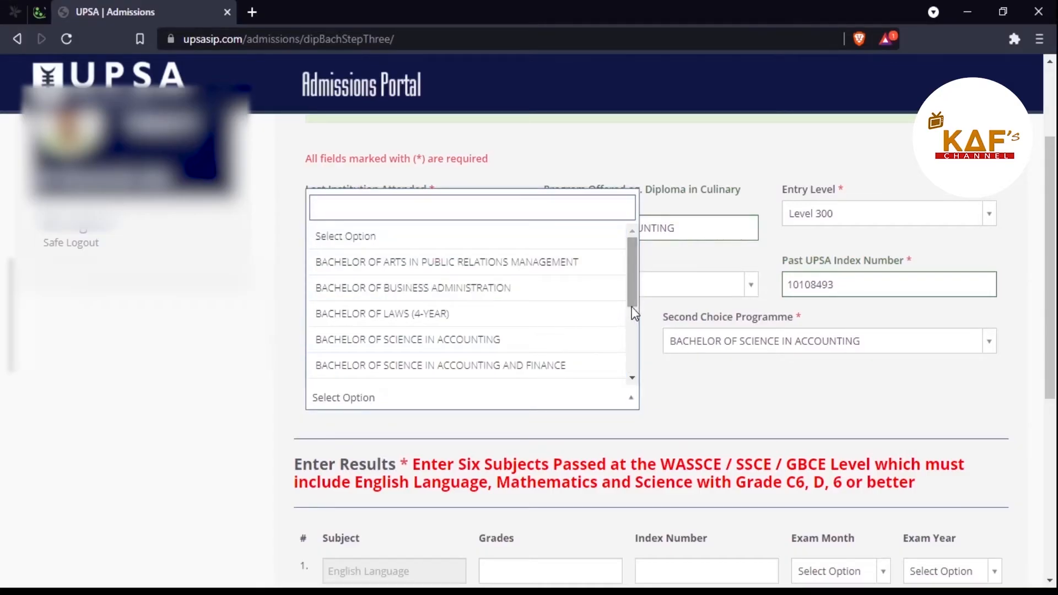
{"action": "left_click_drag", "start_coordinate": [631, 293], "coordinate": [629, 338]}
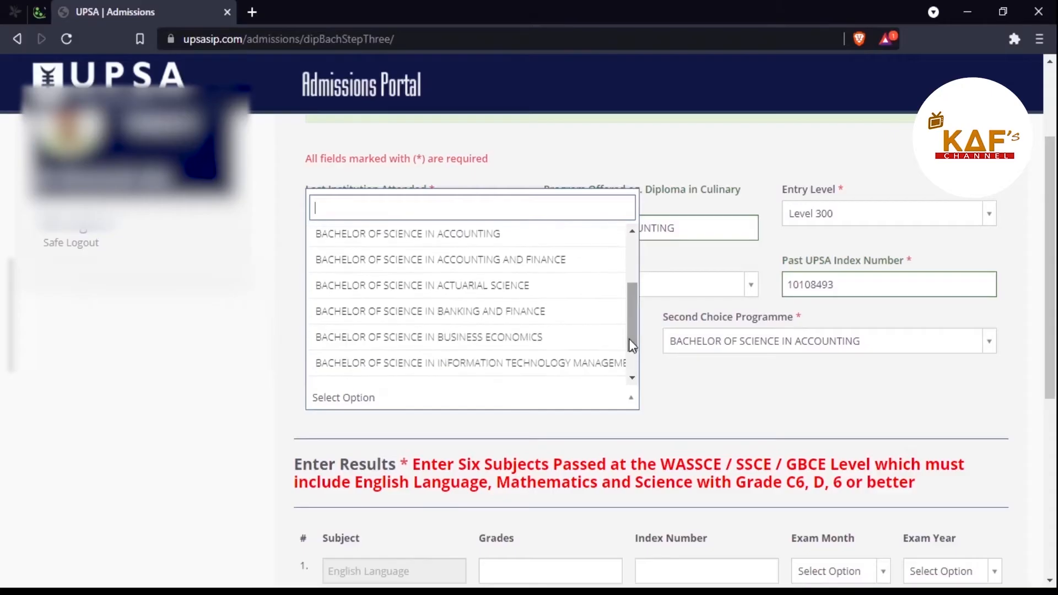
{"action": "left_click", "coordinate": [575, 327]}
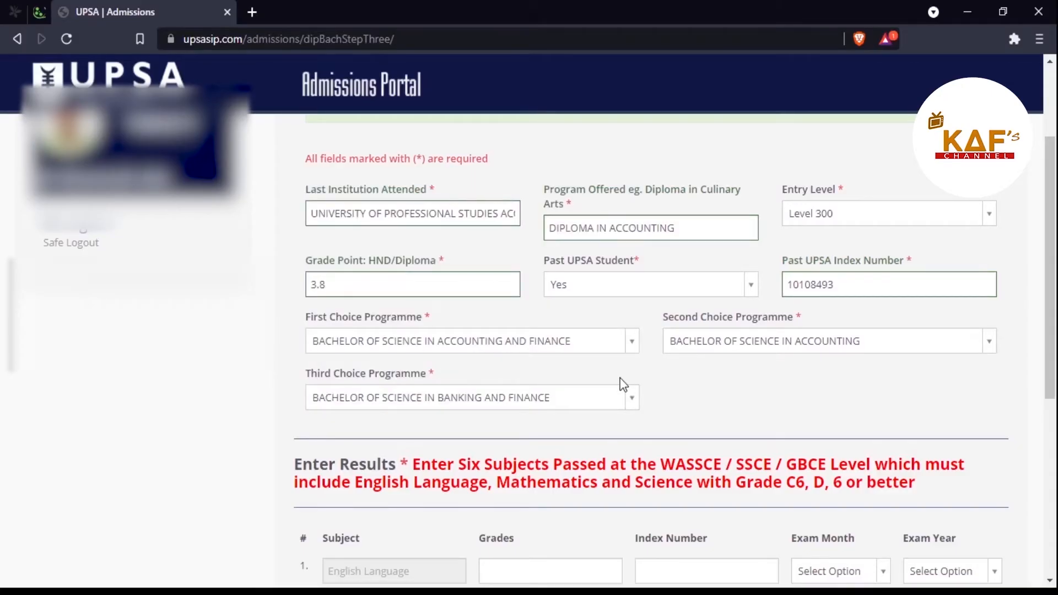
{"action": "scroll", "coordinate": [623, 384], "scroll_direction": "up", "scroll_amount": 1}
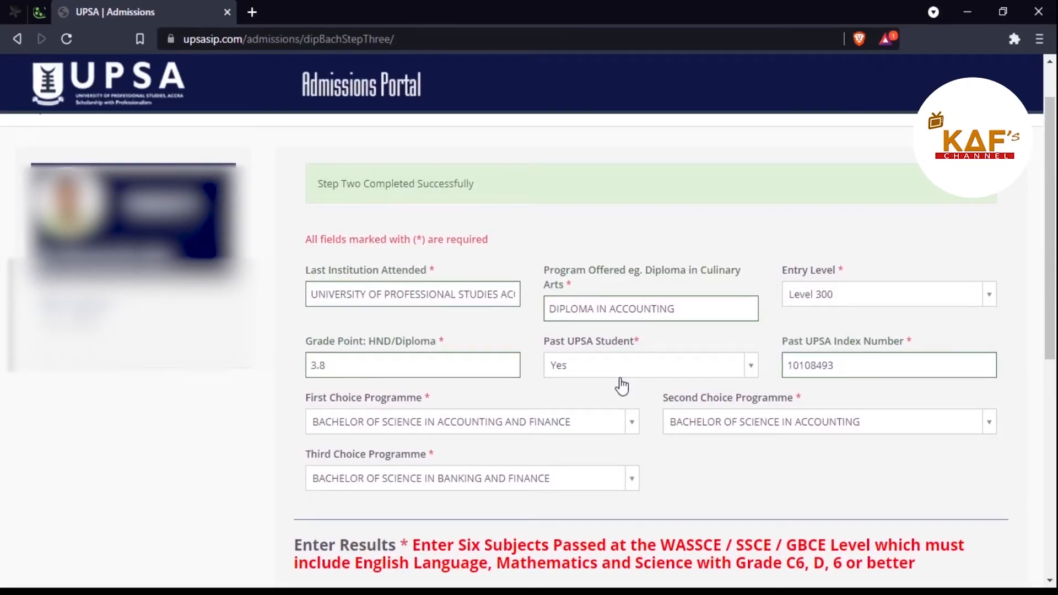
{"action": "scroll", "coordinate": [621, 385], "scroll_direction": "down", "scroll_amount": 5}
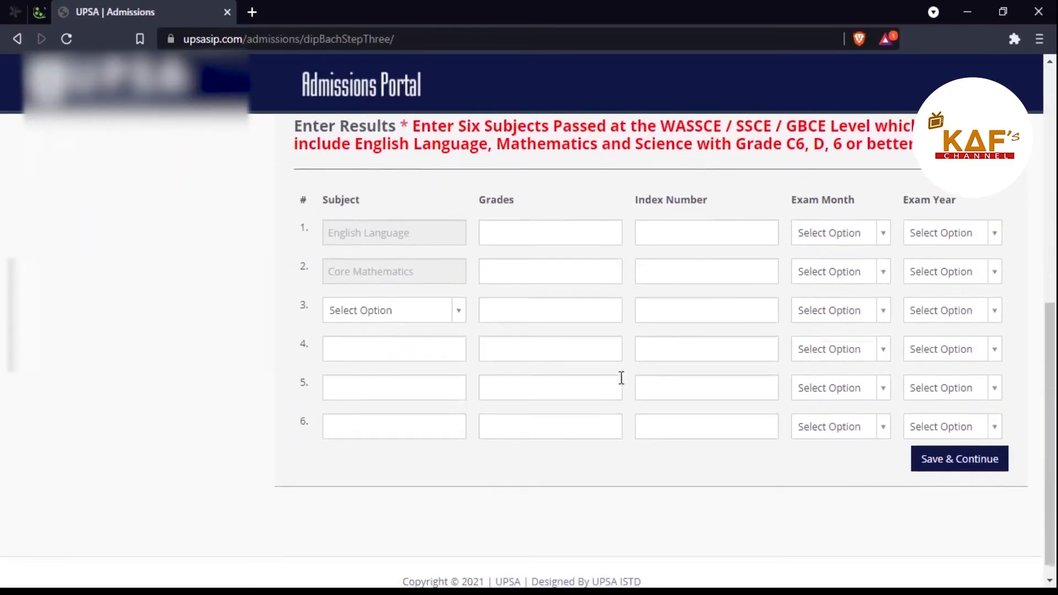
{"action": "scroll", "coordinate": [622, 378], "scroll_direction": "up", "scroll_amount": 2}
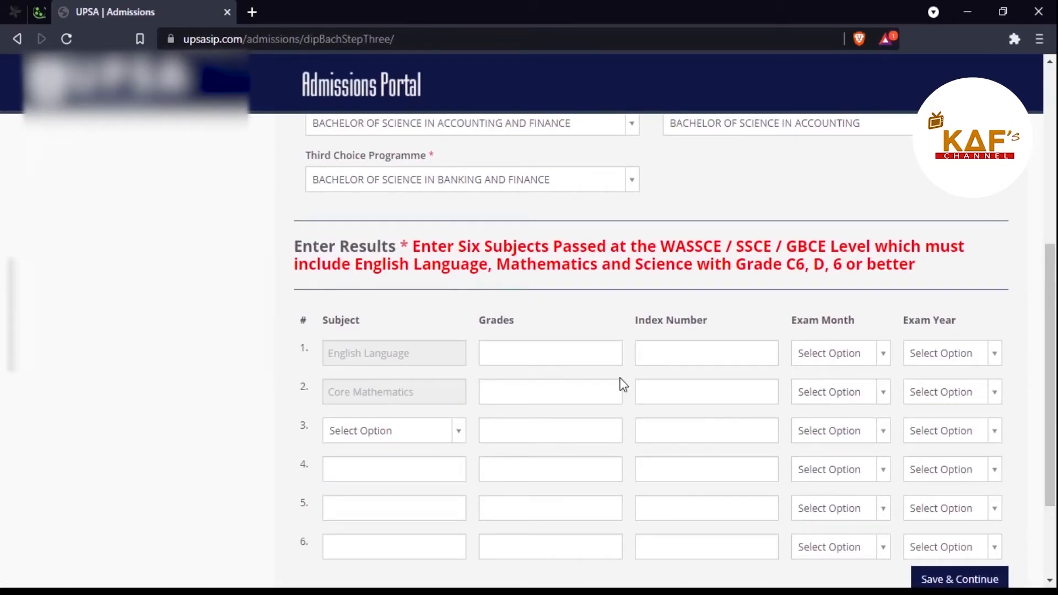
{"action": "scroll", "coordinate": [623, 384], "scroll_direction": "down", "scroll_amount": 1}
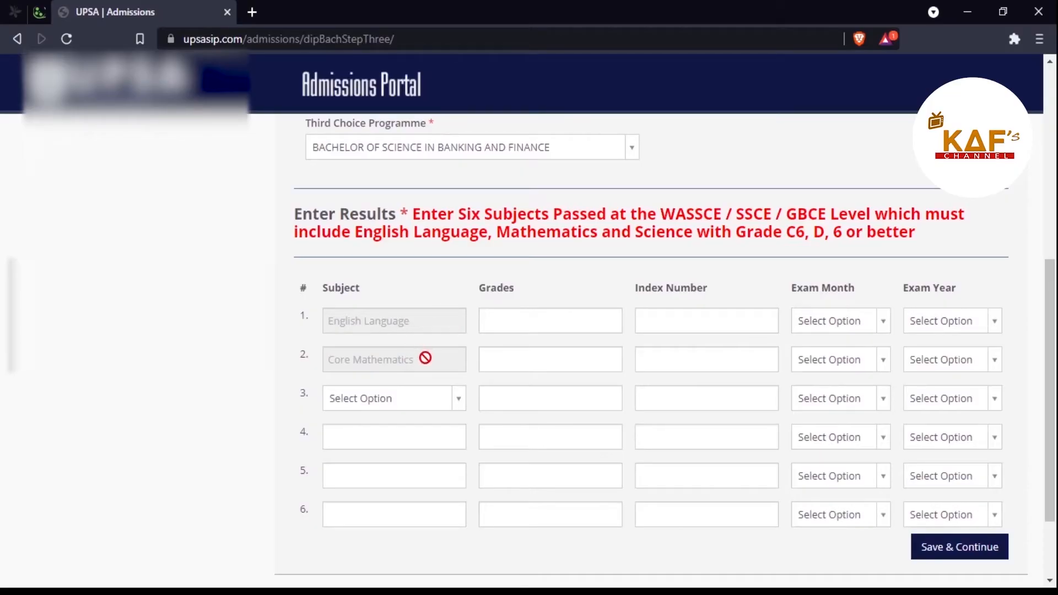
{"action": "left_click", "coordinate": [517, 325]}
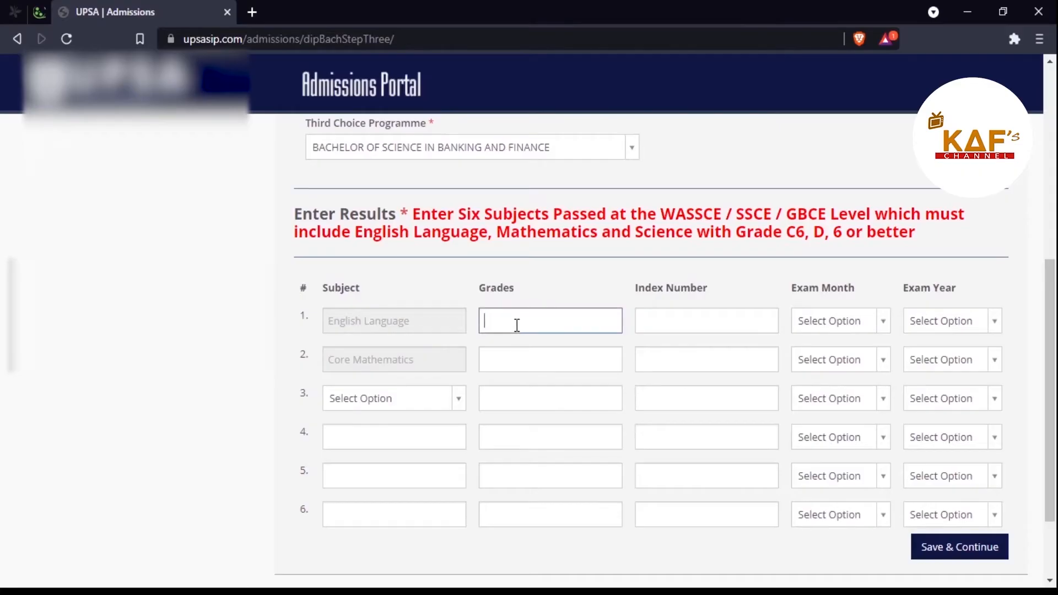
Step: Enter grades B3 for English, A1 for Core Mathematics, and B3 for General Science / Integrated Science
{"action": "type", "text": "B3"}
{"action": "left_click", "coordinate": [521, 359]}
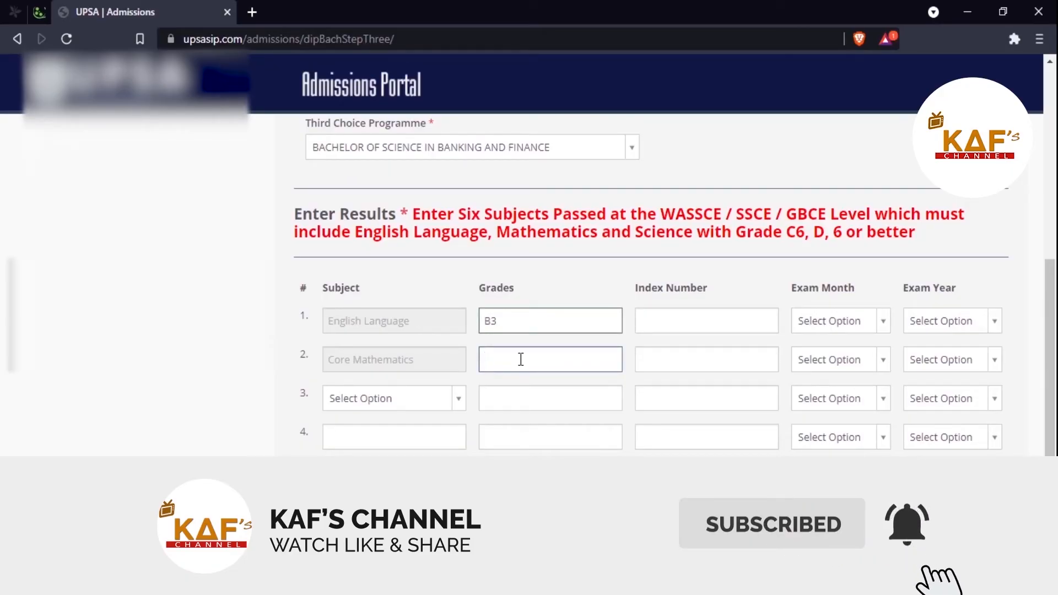
{"action": "type", "text": "A1"}
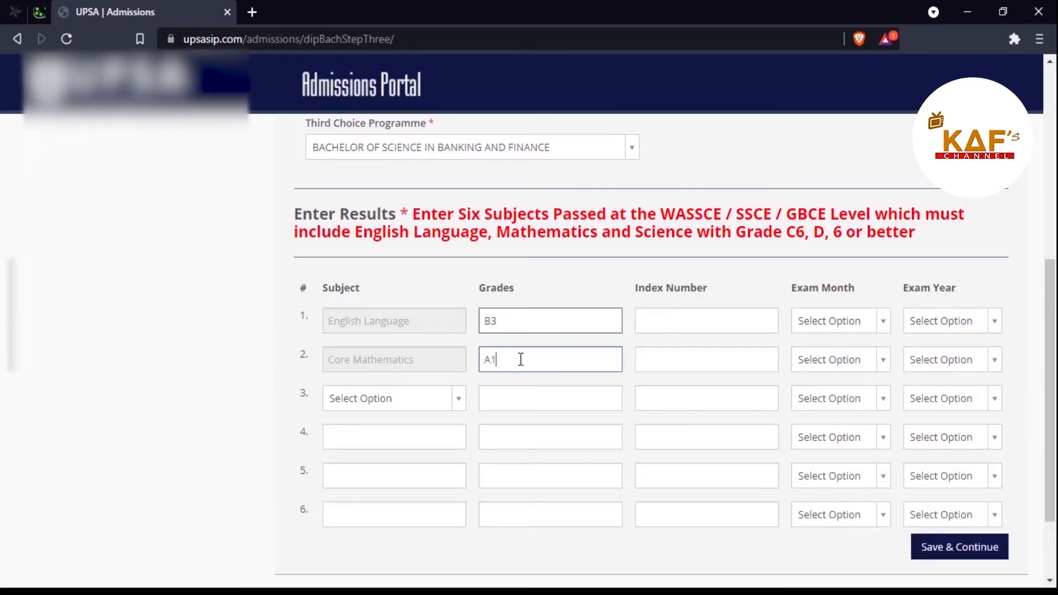
{"action": "left_click", "coordinate": [453, 412]}
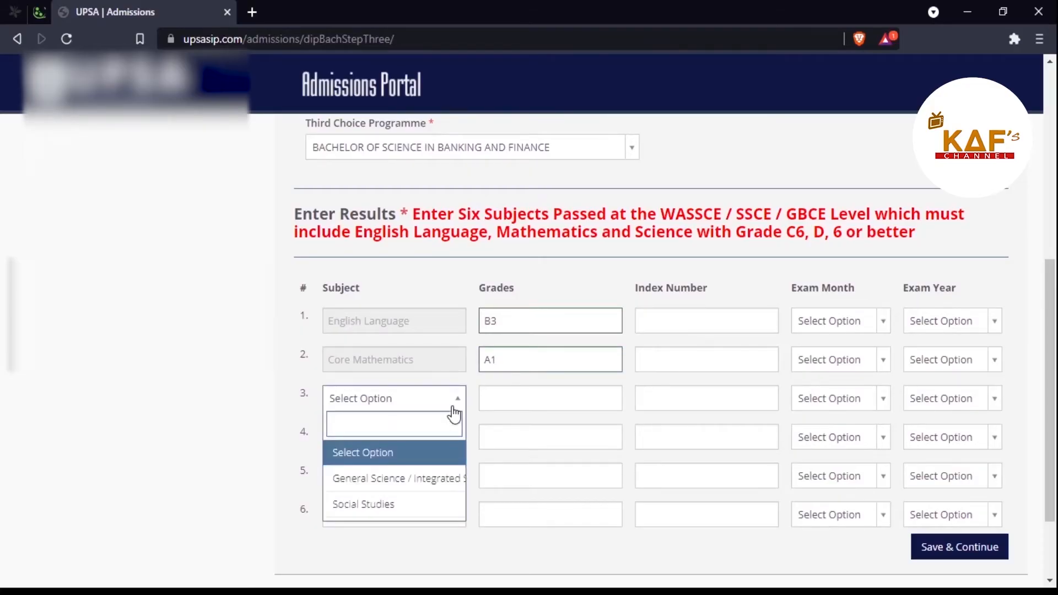
{"action": "left_click", "coordinate": [427, 484]}
{"action": "left_click", "coordinate": [603, 397]}
{"action": "type", "text": "B3"}
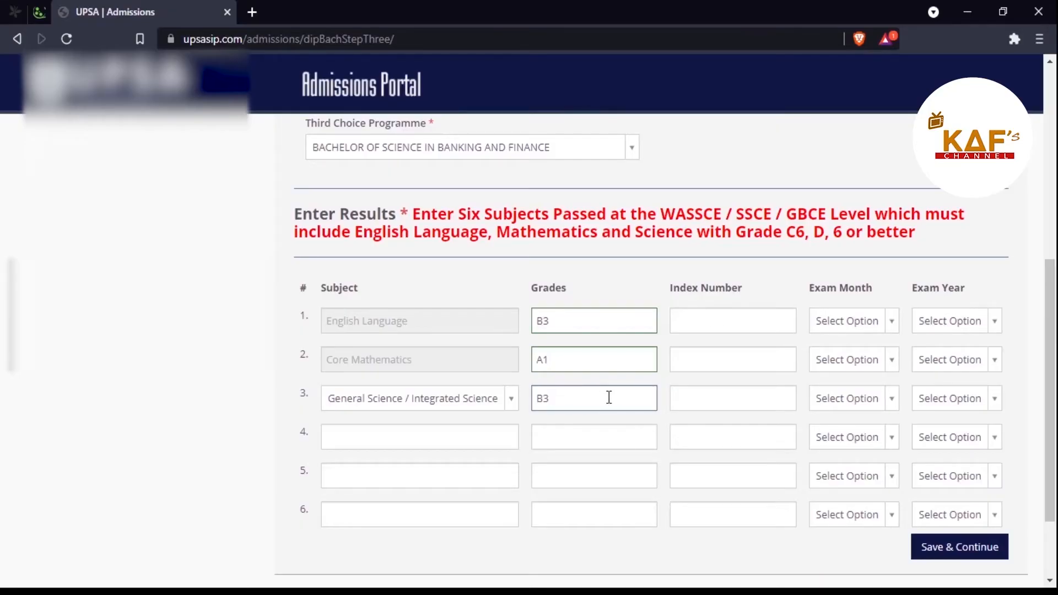
Step: Enter the exam index number in row one and copy it into rows two and three
{"action": "left_click", "coordinate": [719, 320]}
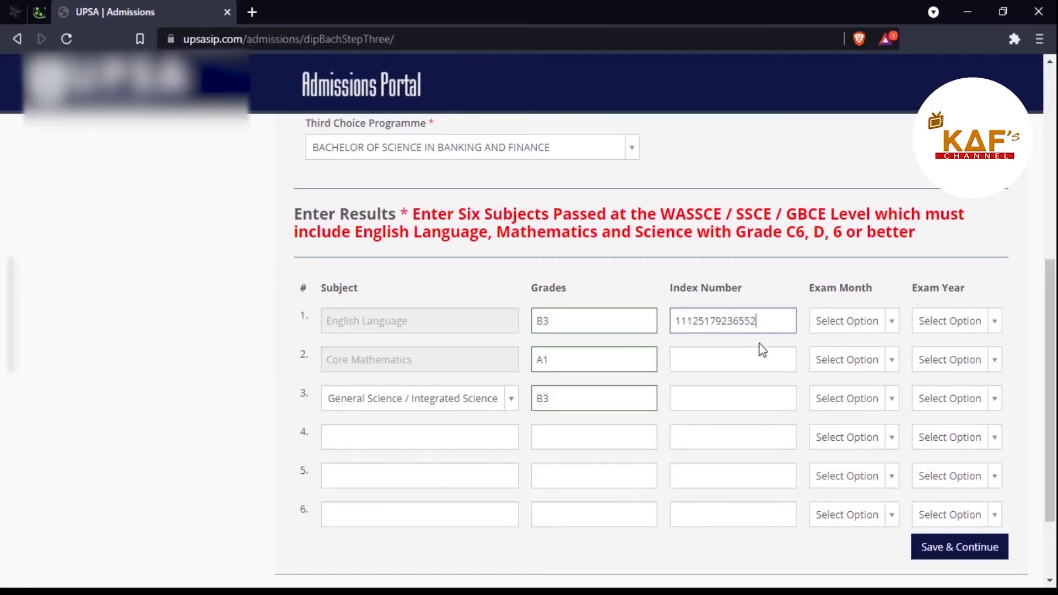
{"action": "left_click_drag", "start_coordinate": [777, 321], "coordinate": [675, 323]}
{"action": "key", "text": "ctrl+c"}
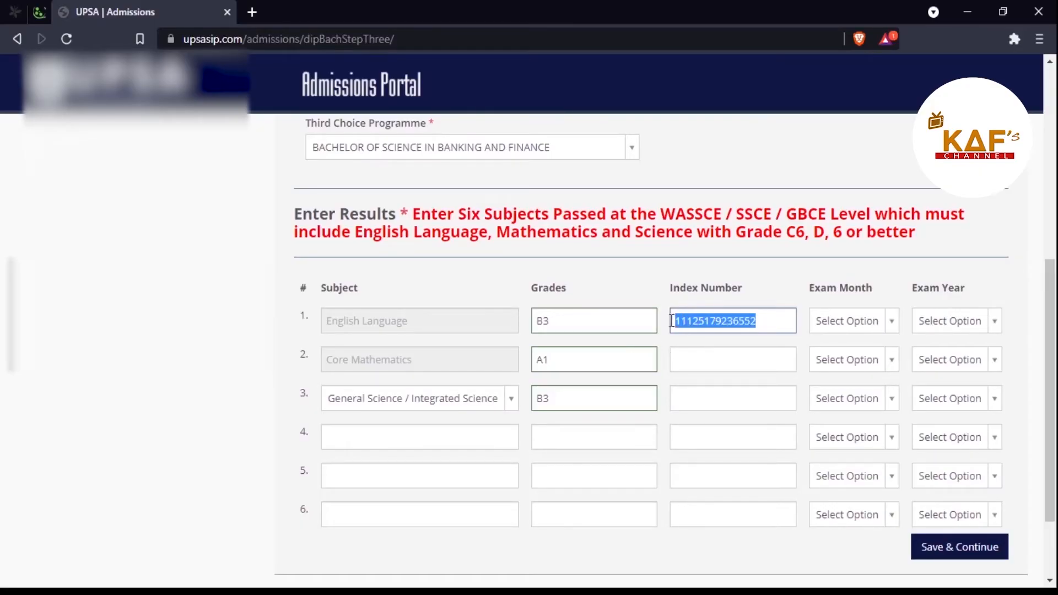
{"action": "left_click", "coordinate": [689, 358]}
{"action": "key", "text": "ctrl+v"}
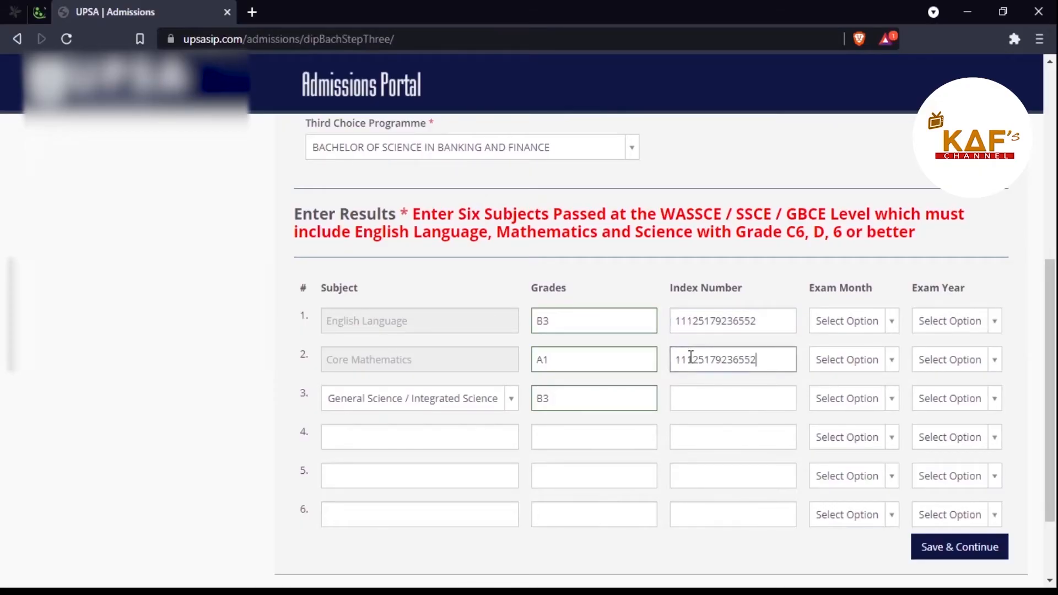
{"action": "left_click", "coordinate": [709, 392]}
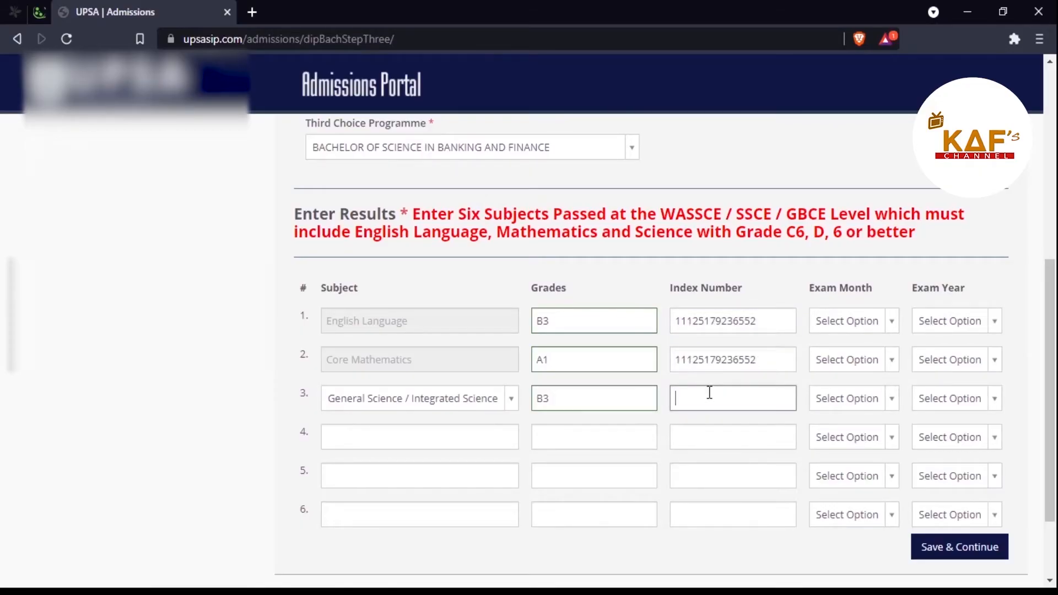
{"action": "key", "text": "ctrl+v"}
{"action": "left_click", "coordinate": [360, 443]}
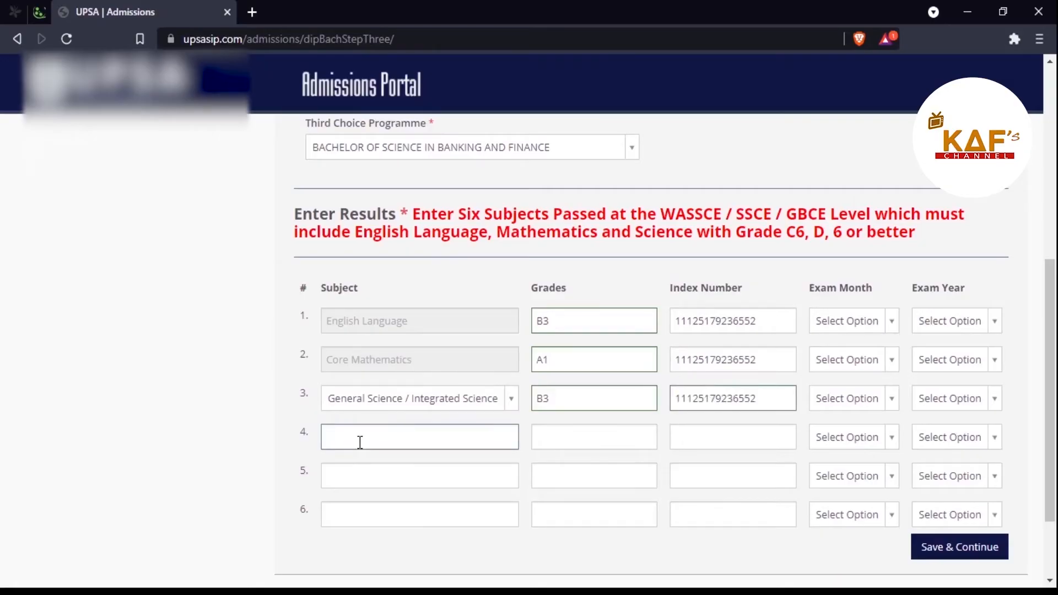
Step: Add BUSINESS MANAGEMENT with grade C4 and its exam index number in row 4
{"action": "scroll", "coordinate": [360, 442], "scroll_direction": "down", "scroll_amount": 2}
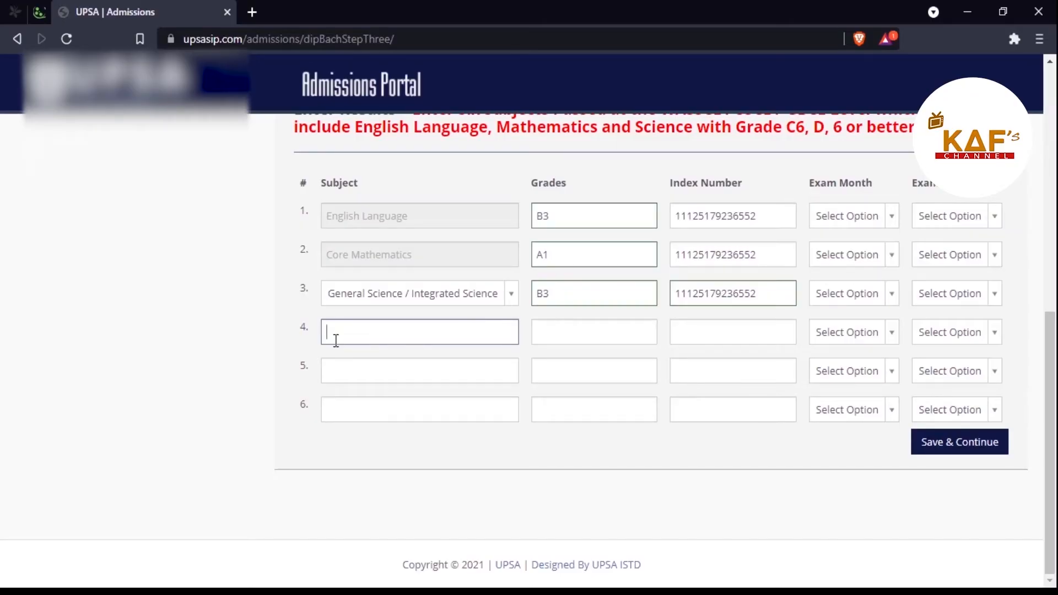
{"action": "type", "text": "L"}
{"action": "key", "text": "BackSpace"}
{"action": "type", "text": "BUN"}
{"action": "key", "text": "BackSpace"}
{"action": "type", "text": "SINESS MANAGEMENT"}
{"action": "left_click", "coordinate": [574, 338]}
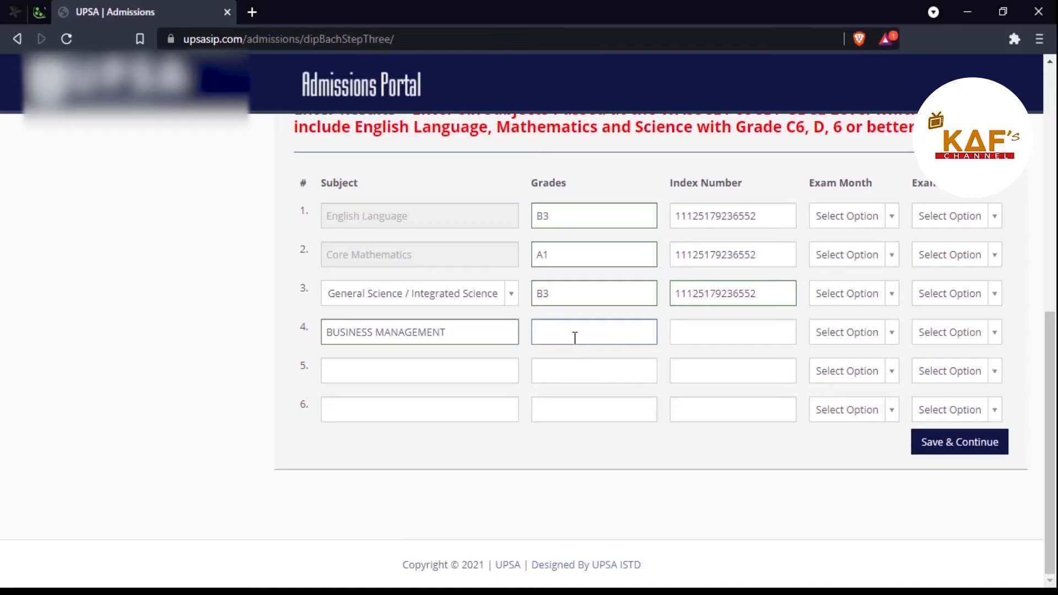
{"action": "type", "text": "C4"}
{"action": "left_click", "coordinate": [703, 340]}
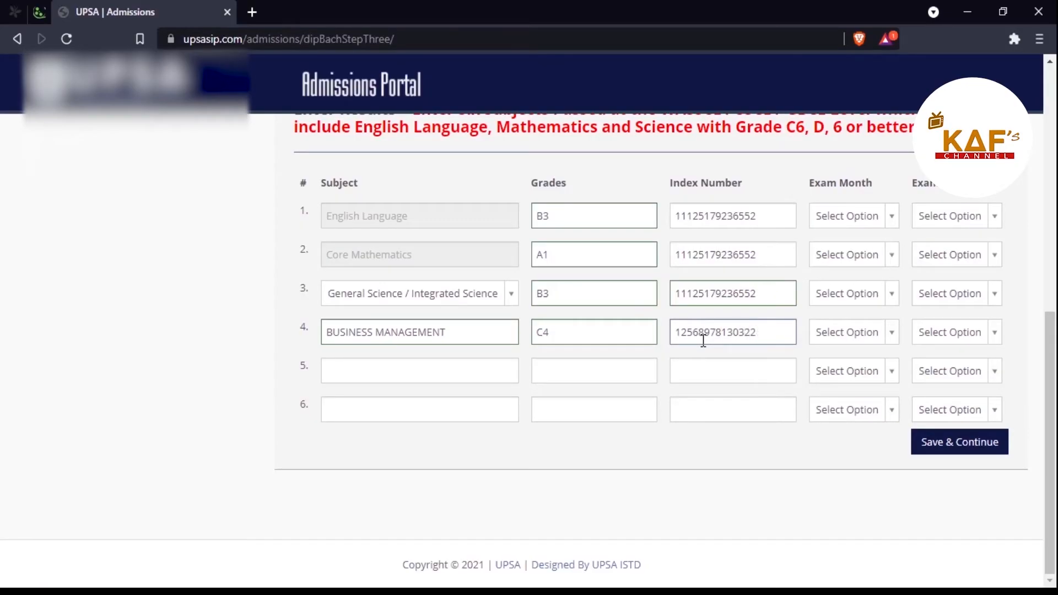
Step: Add COST ACCOUNTING with grade C5 in row 5, copying row 4's index number
{"action": "left_click", "coordinate": [430, 372]}
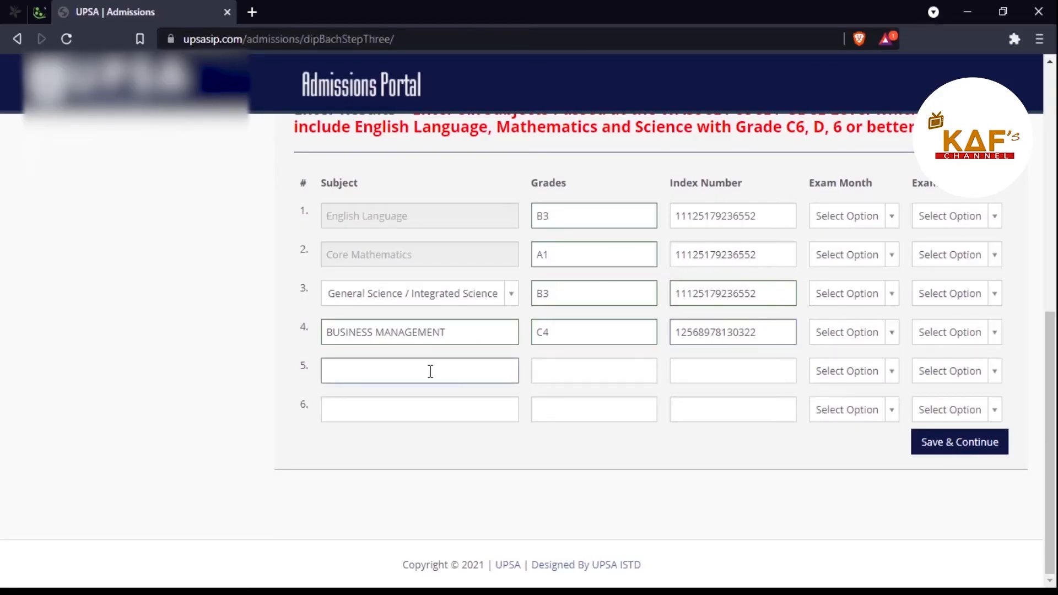
{"action": "type", "text": "FU"}
{"action": "key", "text": "BackSpace"}
{"action": "key", "text": "BackSpace"}
{"action": "type", "text": "FINA"}
{"action": "type", "text": "N"}
{"action": "key", "text": "BackSpace"}
{"action": "key", "text": "BackSpace"}
{"action": "key", "text": "BackSpace"}
{"action": "key", "text": "BackSpace"}
{"action": "key", "text": "BackSpace"}
{"action": "type", "text": "COS"}
{"action": "key", "text": "BackSpace"}
{"action": "type", "text": "OST ACCOUNTING"}
{"action": "left_click", "coordinate": [551, 373]}
{"action": "type", "text": "C"}
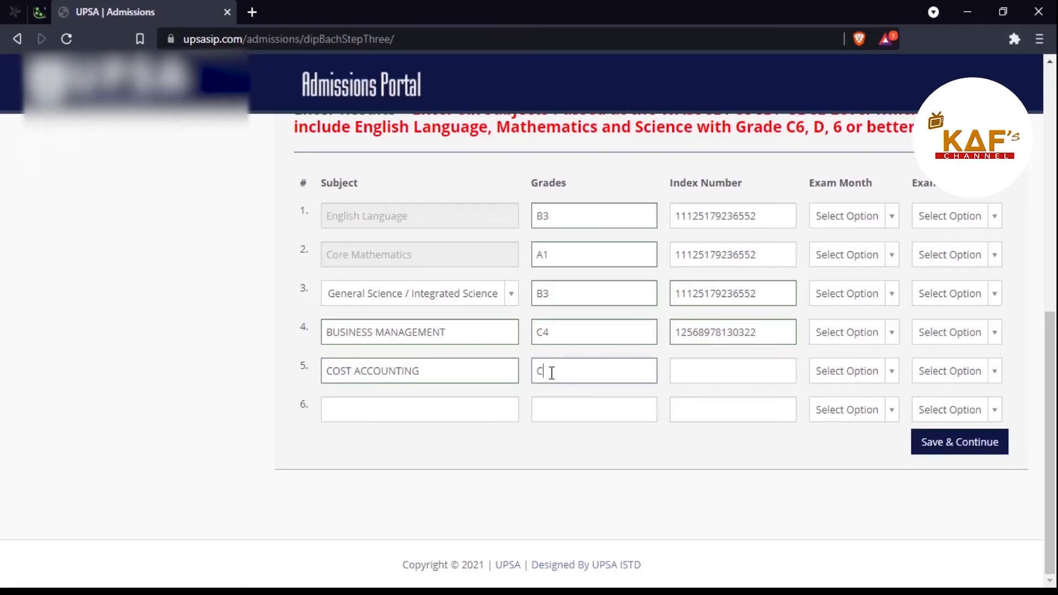
{"action": "type", "text": "5"}
{"action": "left_click_drag", "start_coordinate": [767, 335], "coordinate": [620, 333]}
{"action": "key", "text": "ctrl+c"}
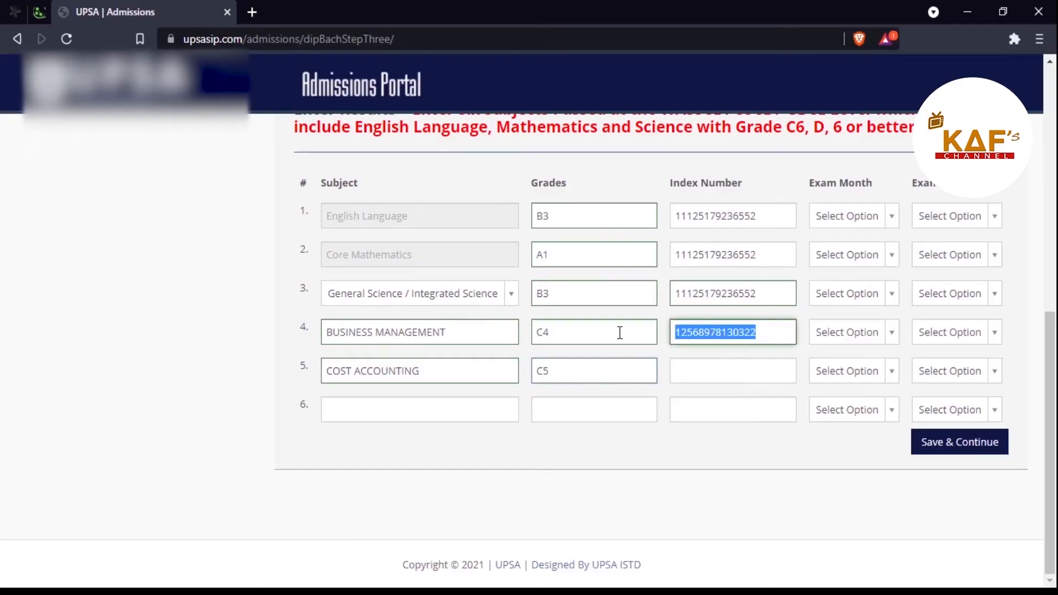
{"action": "left_click", "coordinate": [725, 374]}
{"action": "key", "text": "ctrl+v"}
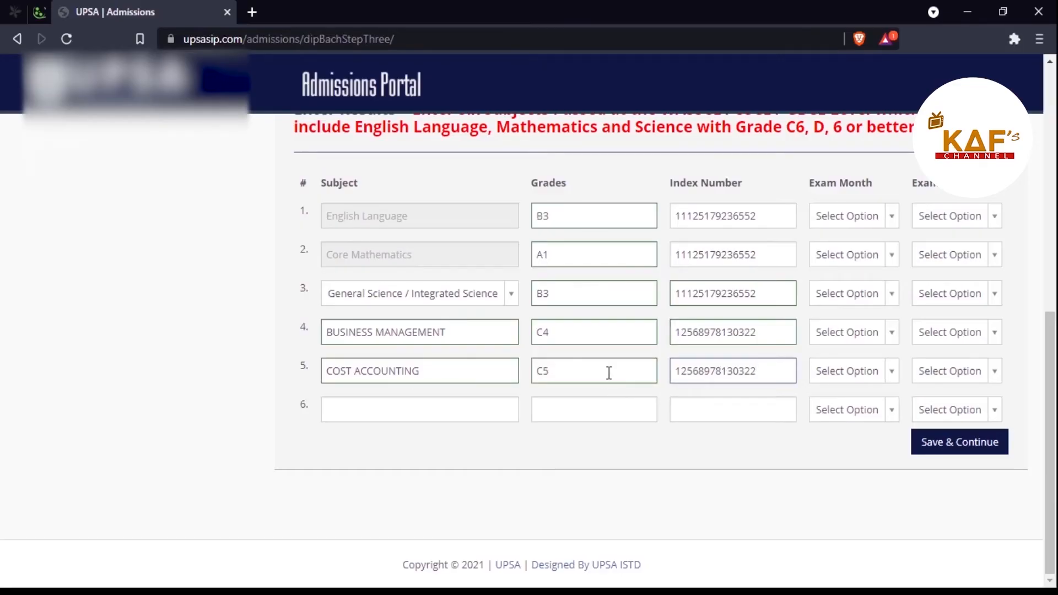
Step: Add ECONOMICS with grade C3 in row 6, pasting the same index number
{"action": "left_click", "coordinate": [453, 412]}
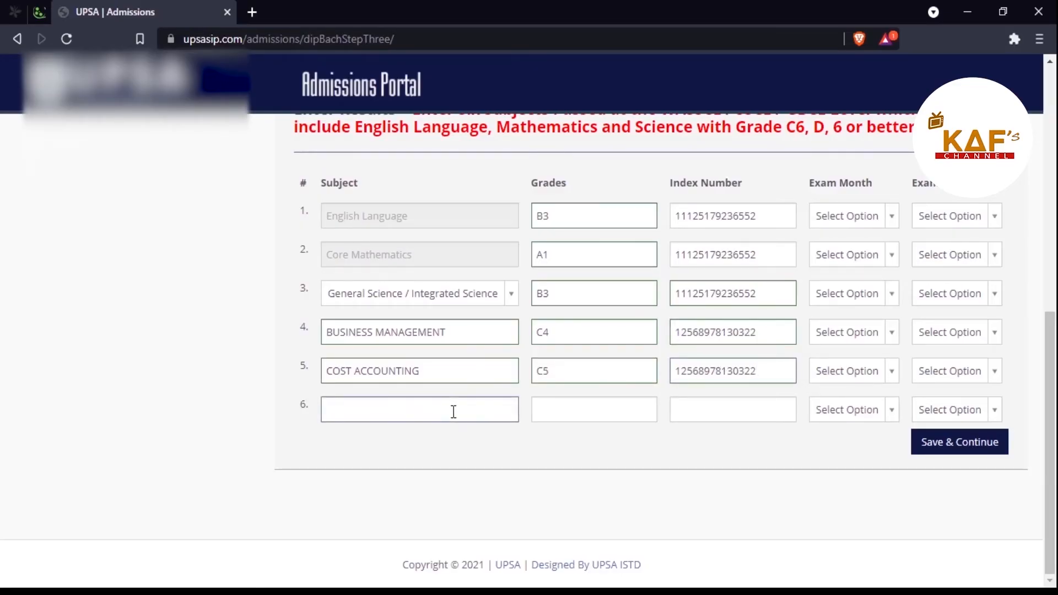
{"action": "type", "text": "eC"}
{"action": "key", "text": "BackSpace"}
{"action": "key", "text": "BackSpace"}
{"action": "type", "text": "ECONOMICS"}
{"action": "left_click", "coordinate": [567, 419]}
{"action": "type", "text": "C3"}
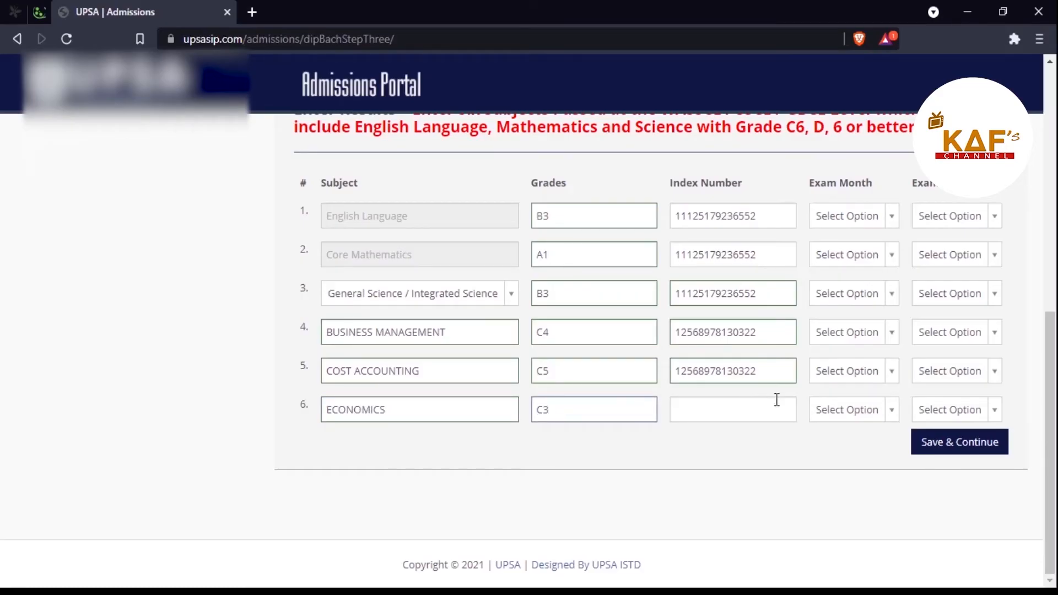
{"action": "left_click_drag", "start_coordinate": [785, 373], "coordinate": [656, 374]}
{"action": "key", "text": "ctrl+c"}
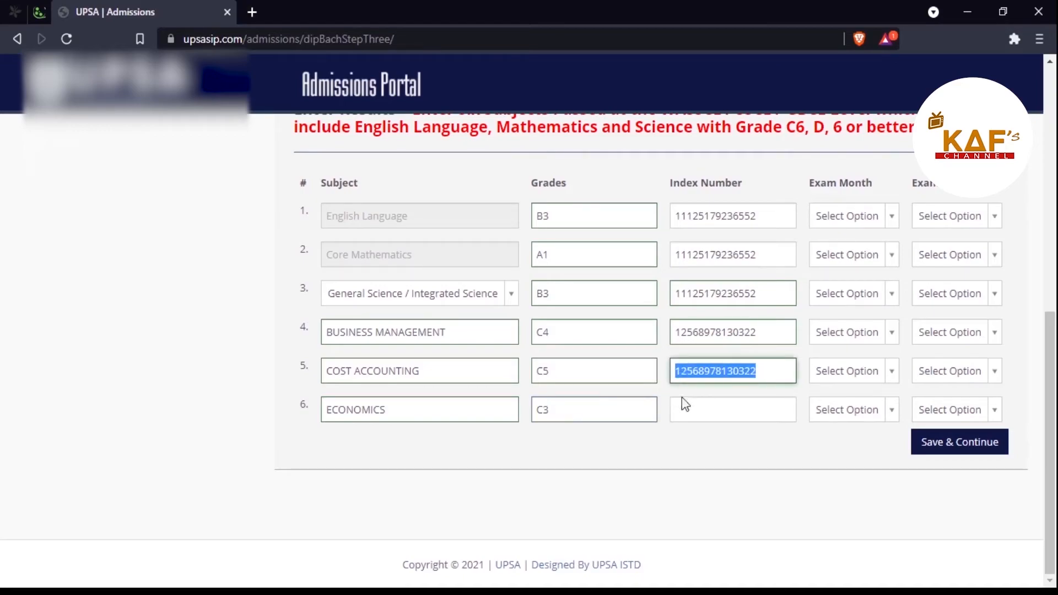
{"action": "left_click", "coordinate": [720, 416]}
{"action": "key", "text": "ctrl+v"}
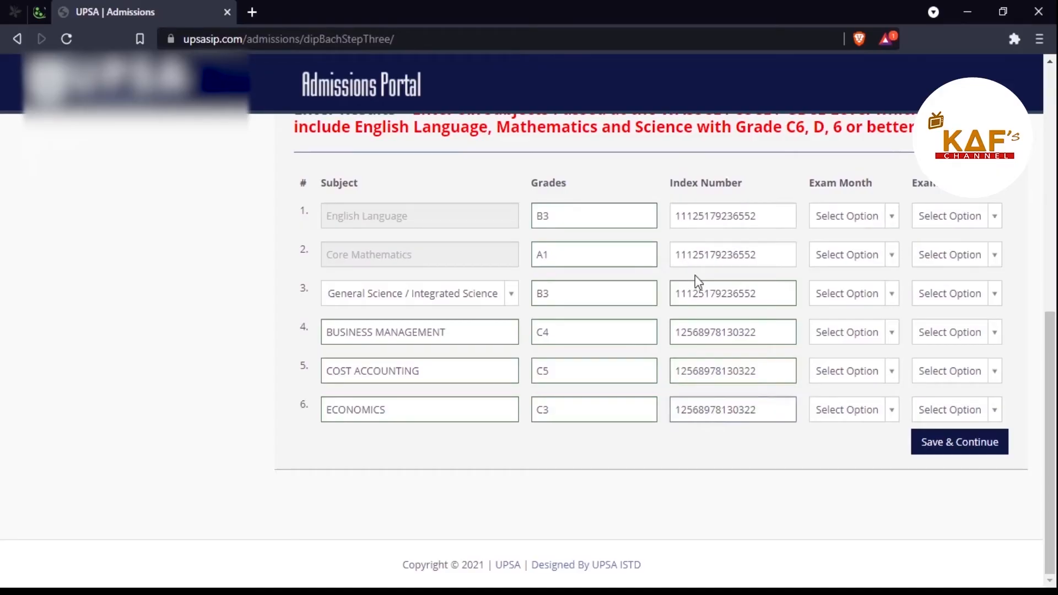
Step: Set the exam month to May/June for English Language, Core Mathematics and the science subject
{"action": "left_click", "coordinate": [890, 216]}
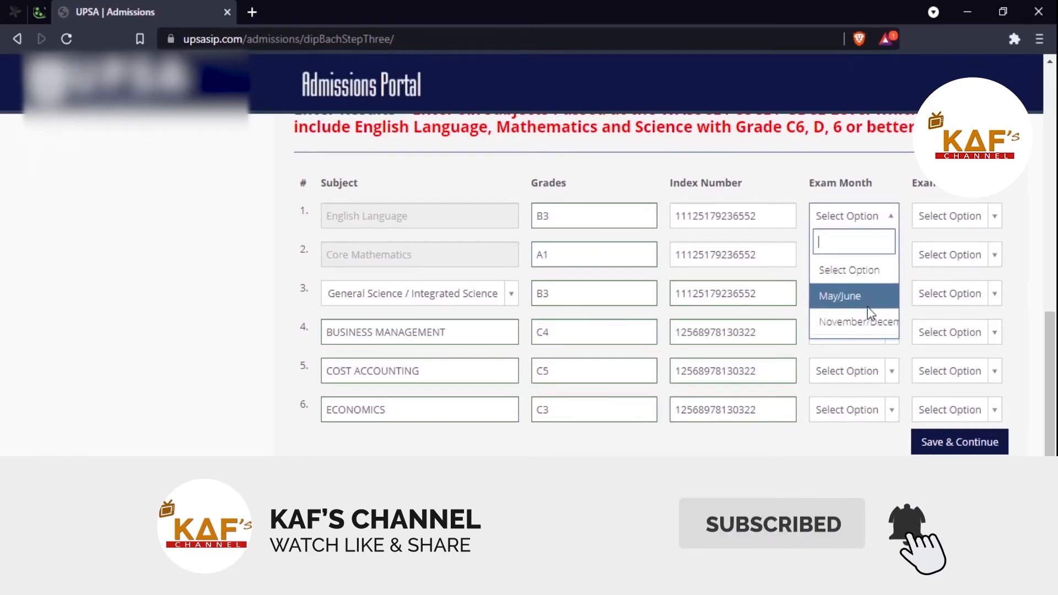
{"action": "left_click", "coordinate": [865, 323]}
{"action": "left_click", "coordinate": [892, 223]}
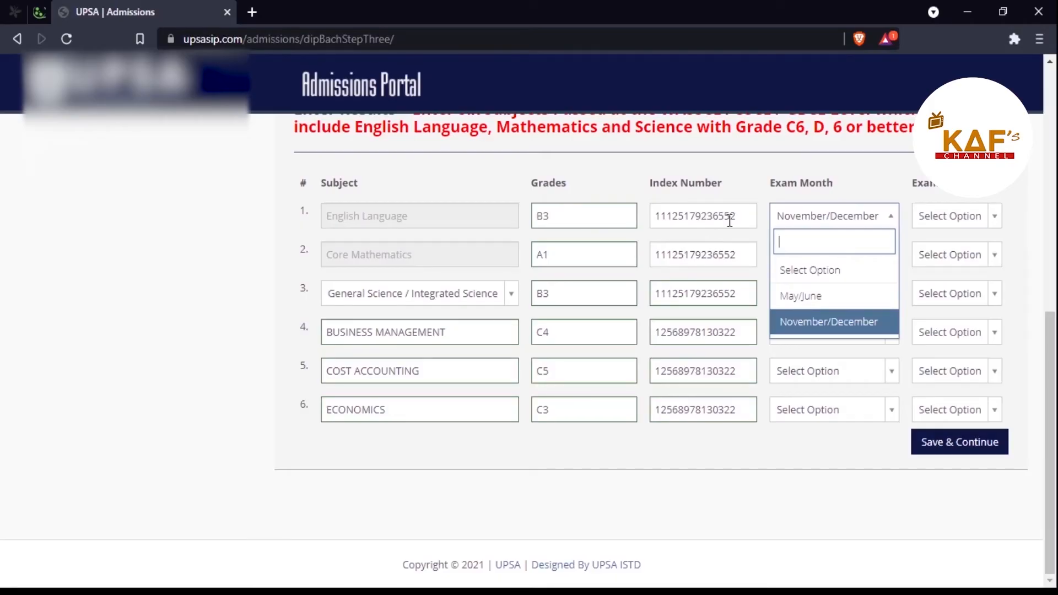
{"action": "left_click", "coordinate": [804, 299]}
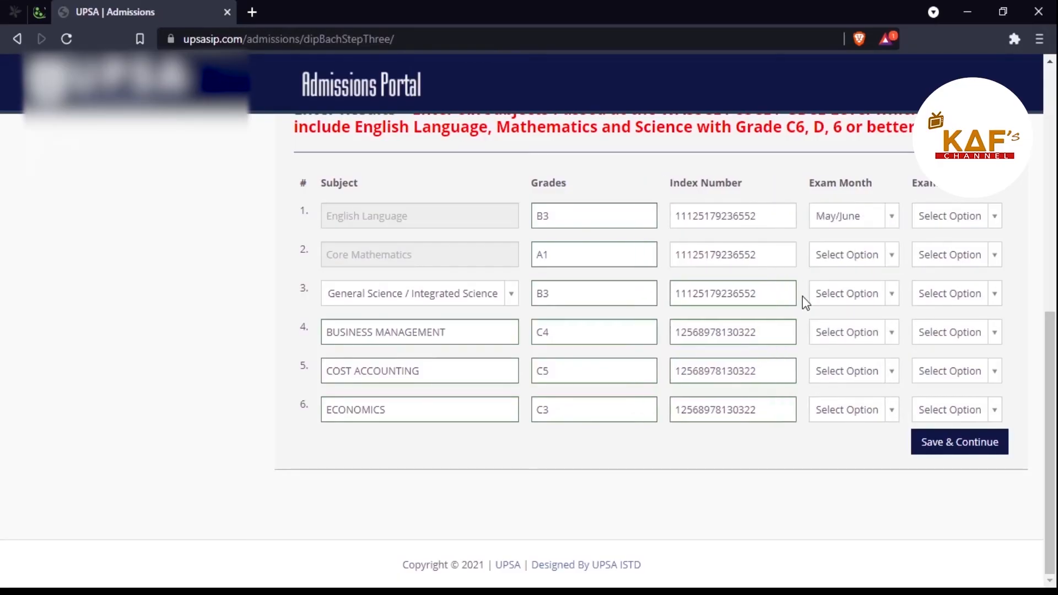
{"action": "left_click", "coordinate": [893, 227]}
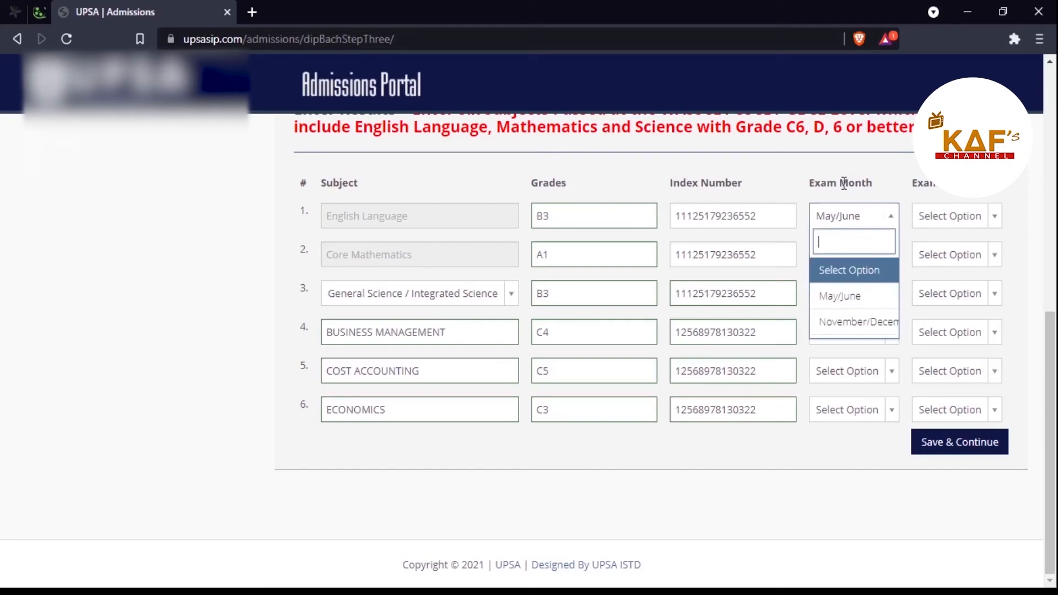
{"action": "left_click", "coordinate": [848, 296]}
{"action": "left_click", "coordinate": [869, 260]}
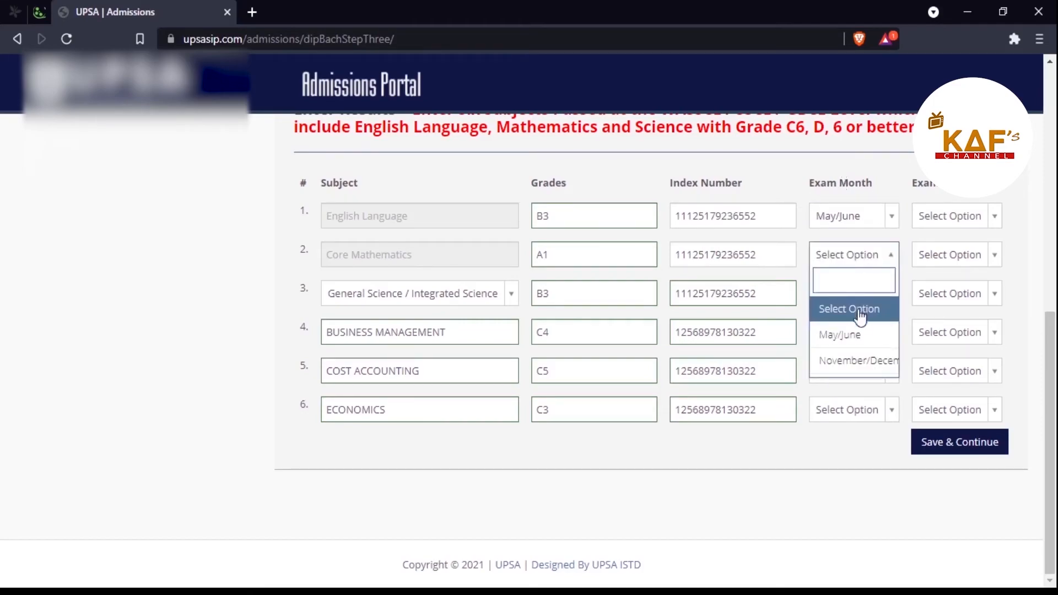
{"action": "left_click", "coordinate": [860, 336]}
{"action": "left_click", "coordinate": [868, 302]}
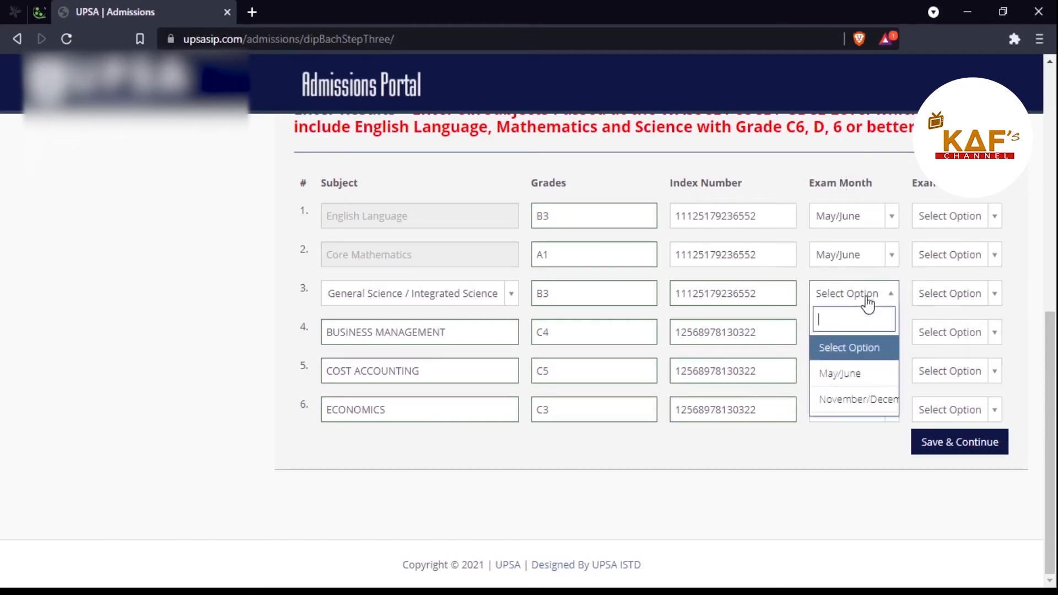
{"action": "left_click", "coordinate": [840, 373]}
Step: Set November/December as exam month for Business Management, Cost Accounting and Economics
{"action": "left_click", "coordinate": [862, 337]}
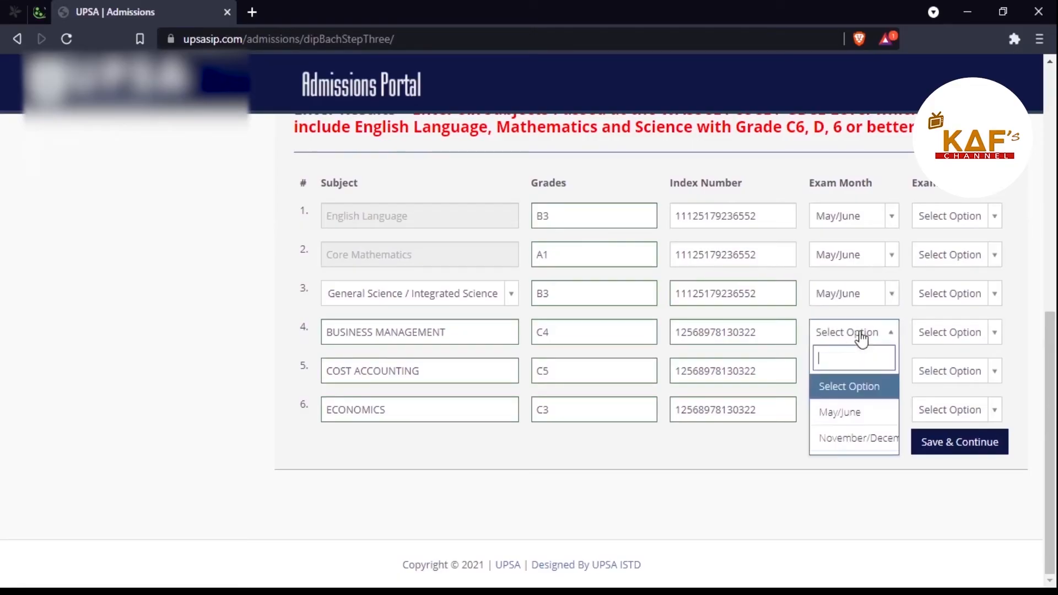
{"action": "left_click", "coordinate": [859, 438]}
{"action": "left_click", "coordinate": [847, 370]}
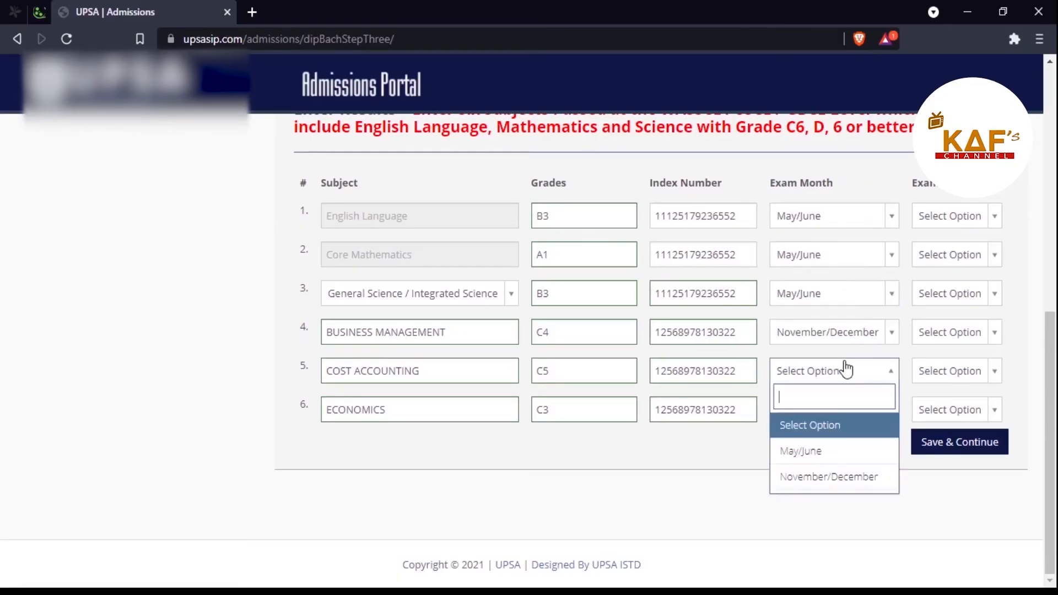
{"action": "left_click", "coordinate": [835, 477]}
{"action": "left_click", "coordinate": [838, 417]}
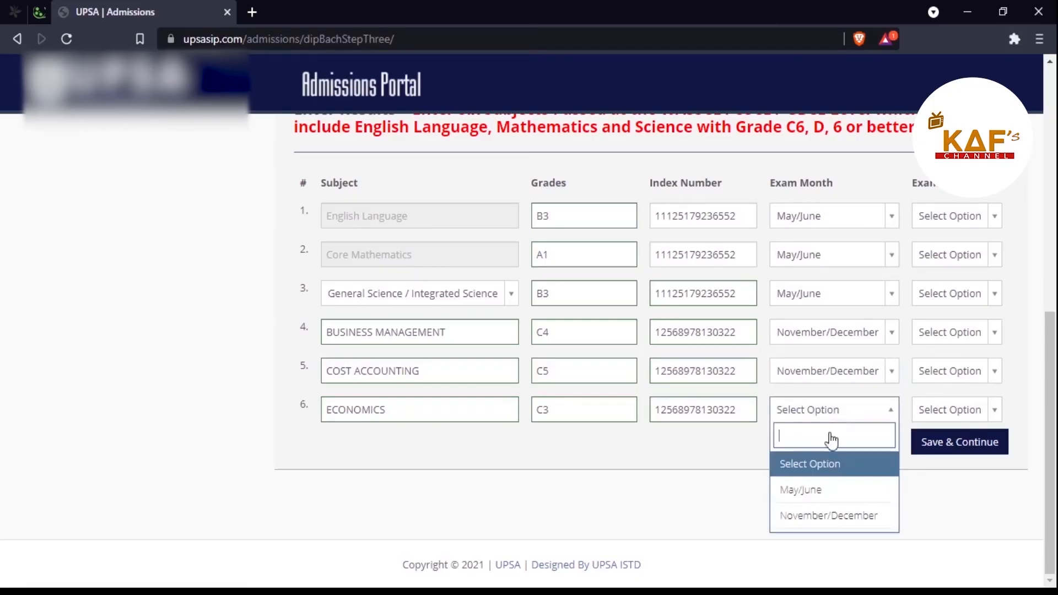
{"action": "left_click", "coordinate": [831, 508]}
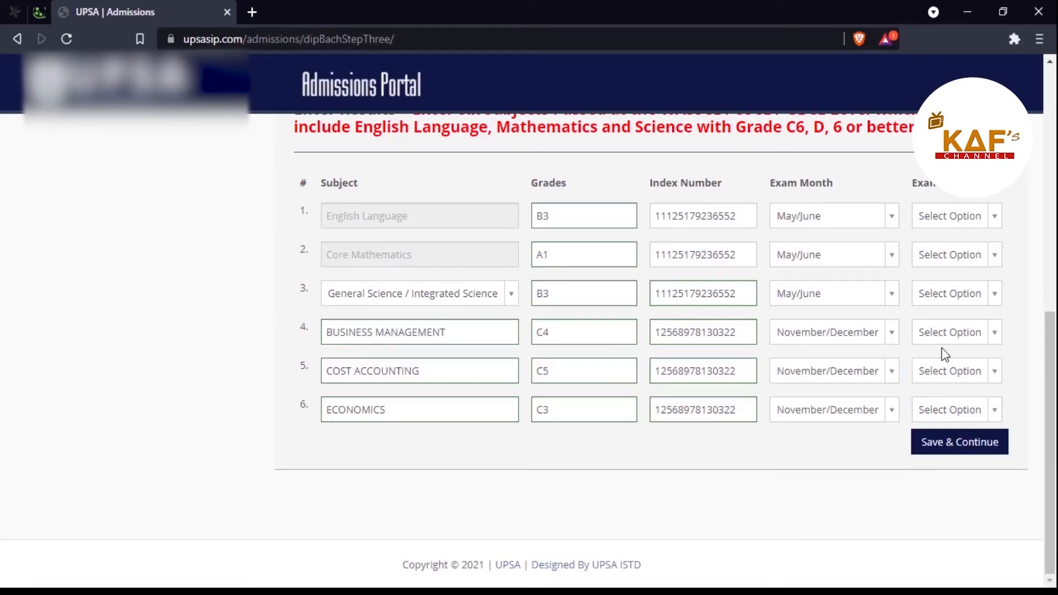
Step: Choose 2008 as the exam year for English Language and Core Mathematics
{"action": "left_click", "coordinate": [995, 218]}
{"action": "left_click_drag", "start_coordinate": [998, 280], "coordinate": [983, 312]}
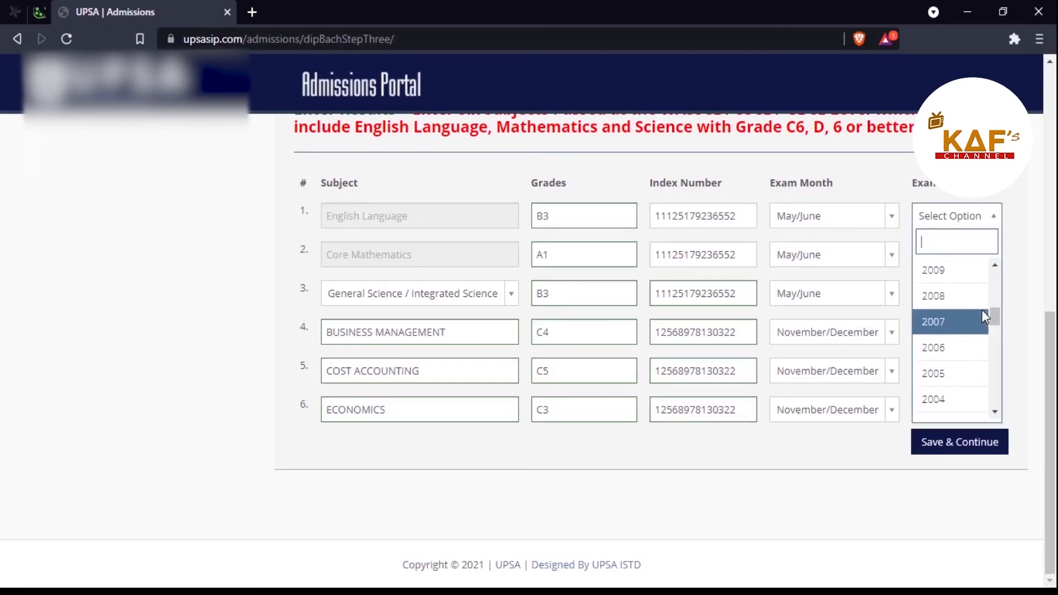
{"action": "left_click", "coordinate": [983, 296]}
{"action": "left_click", "coordinate": [989, 260]}
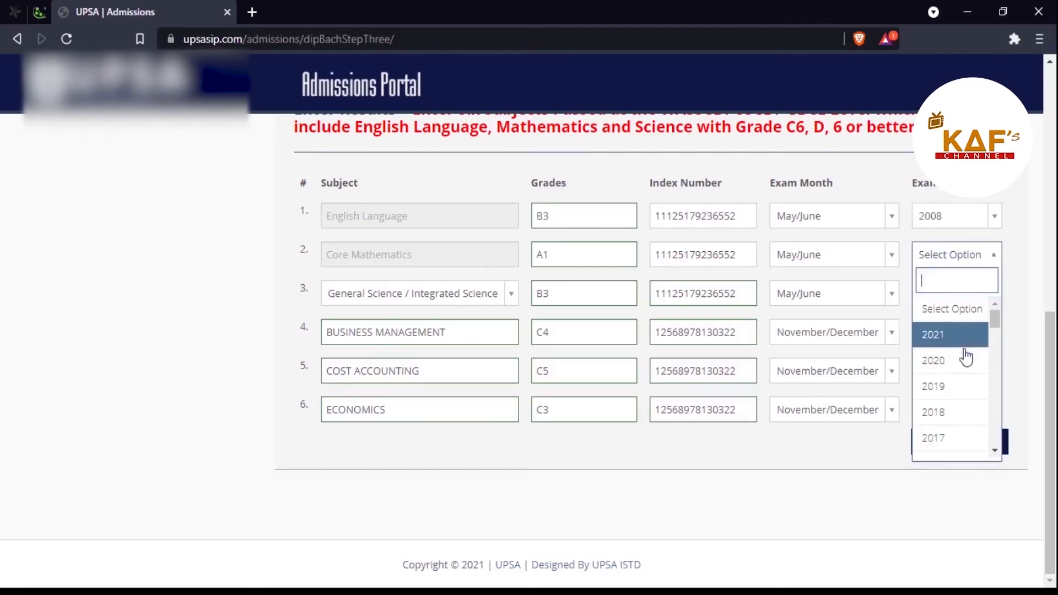
{"action": "left_click_drag", "start_coordinate": [999, 315], "coordinate": [999, 348]}
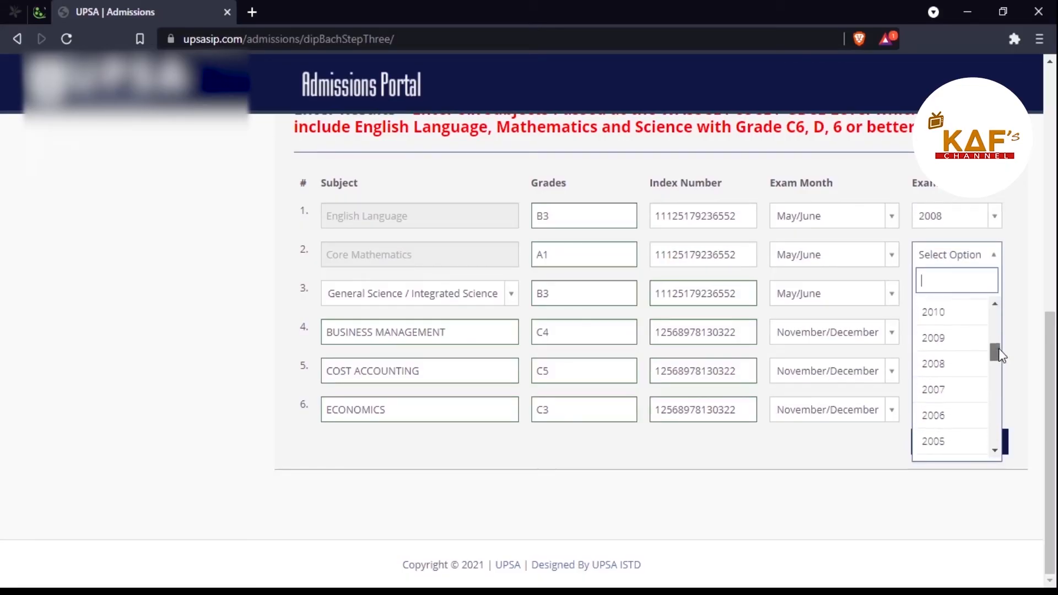
{"action": "left_click", "coordinate": [935, 364]}
Step: Set exam year 2012 for the science subject and Business Management
{"action": "left_click", "coordinate": [982, 298]}
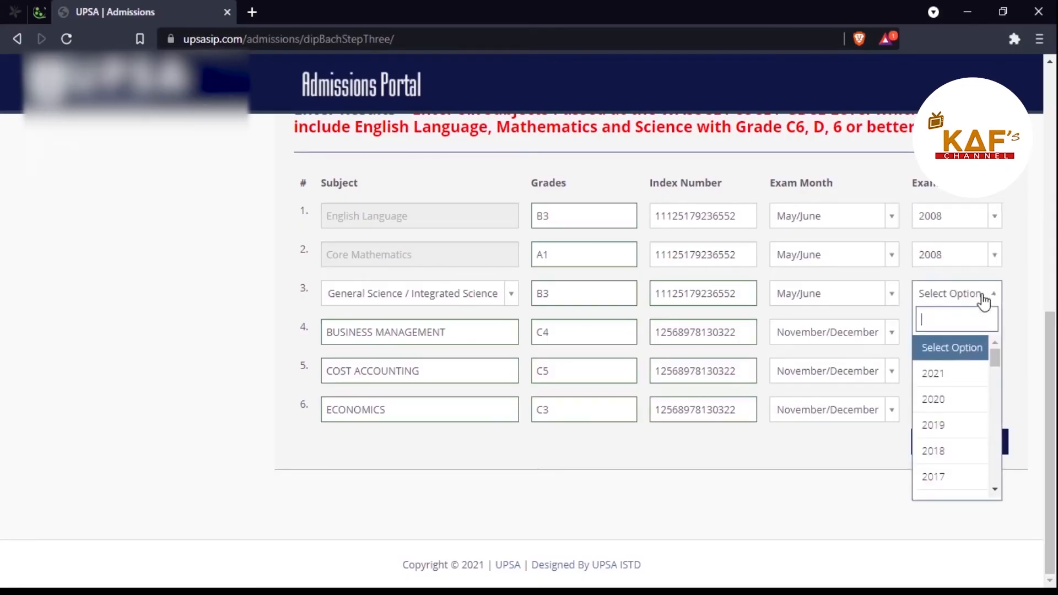
{"action": "left_click_drag", "start_coordinate": [994, 359], "coordinate": [992, 383]}
{"action": "left_click", "coordinate": [954, 374]}
{"action": "left_click", "coordinate": [988, 334]}
{"action": "left_click_drag", "start_coordinate": [997, 400], "coordinate": [991, 419]}
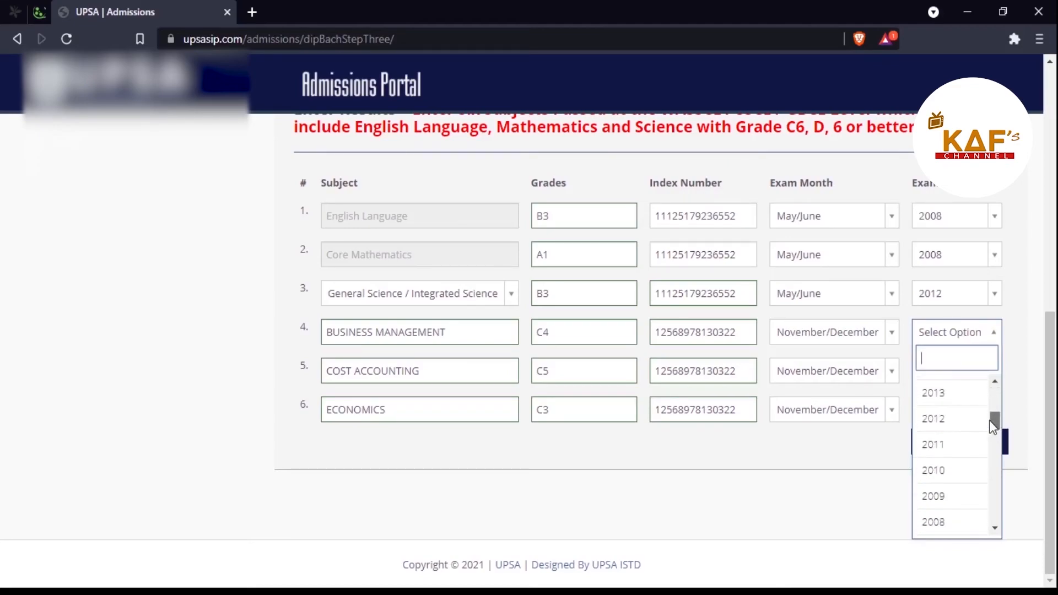
{"action": "scroll", "coordinate": [966, 421], "scroll_direction": "up", "scroll_amount": 1}
{"action": "left_click", "coordinate": [960, 438]}
{"action": "left_click", "coordinate": [960, 442]}
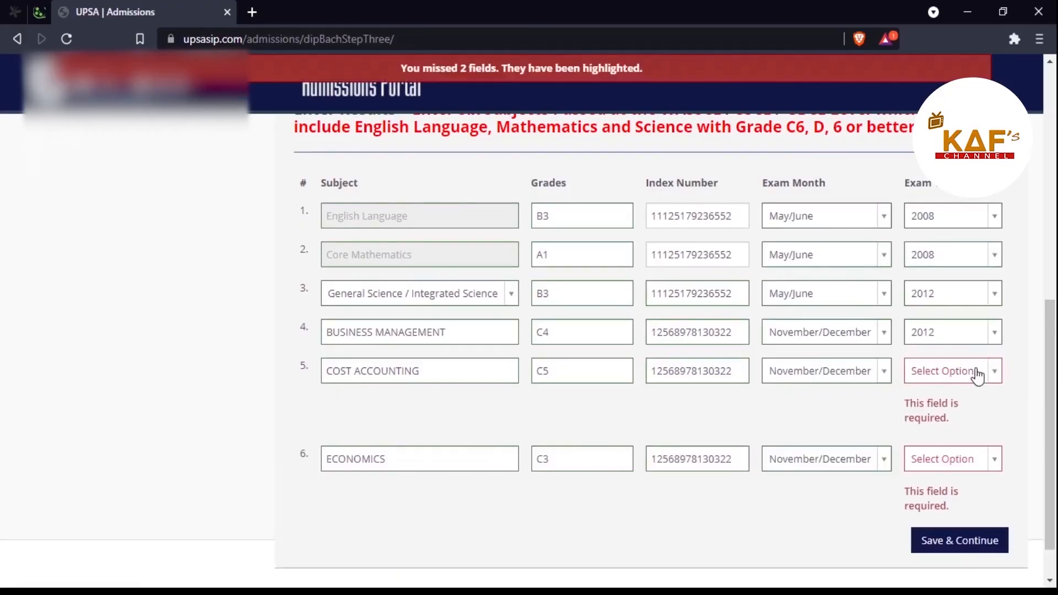
Step: Set exam year 2012 for Cost Accounting and Economics
{"action": "left_click", "coordinate": [982, 380]}
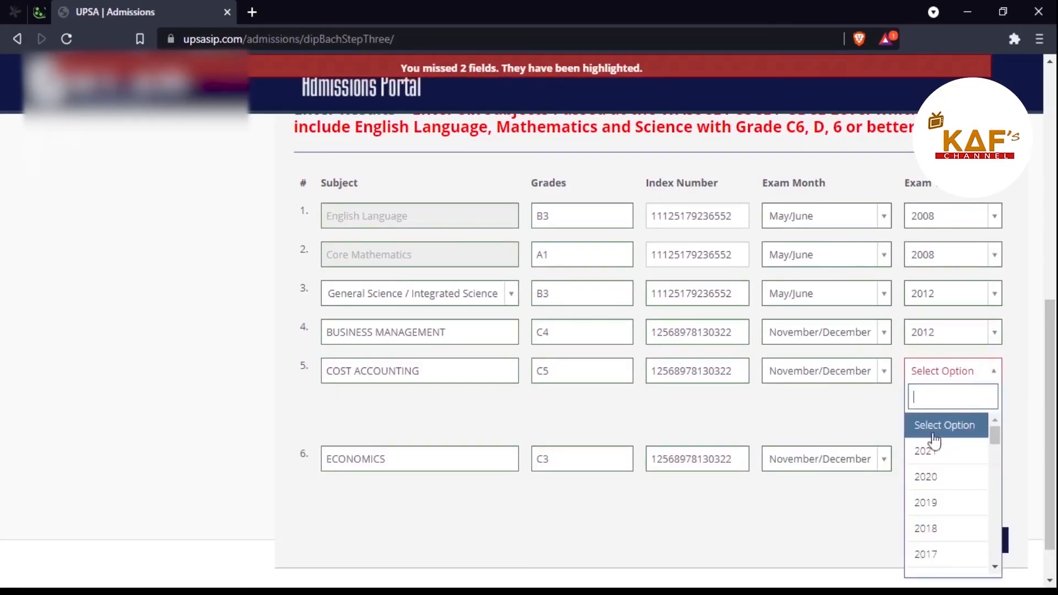
{"action": "scroll", "coordinate": [938, 498], "scroll_direction": "down", "scroll_amount": 2}
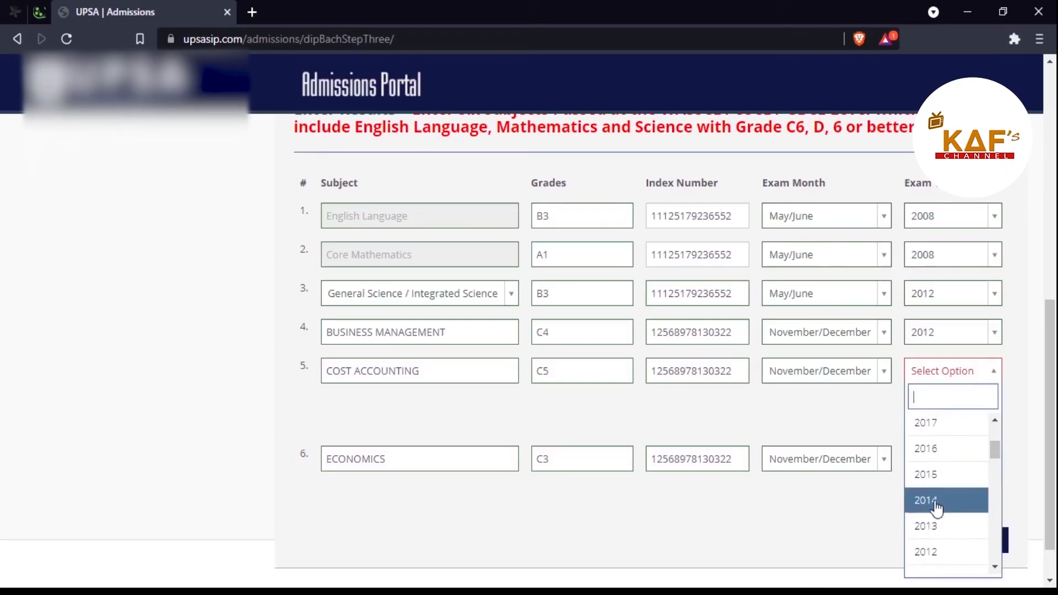
{"action": "left_click", "coordinate": [933, 549]}
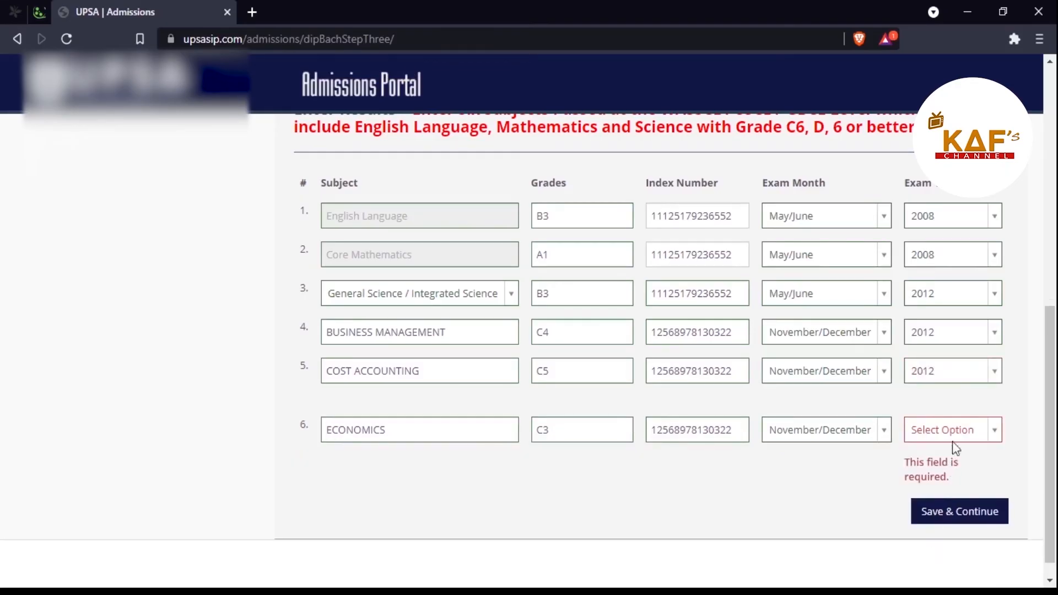
{"action": "left_click", "coordinate": [994, 429]}
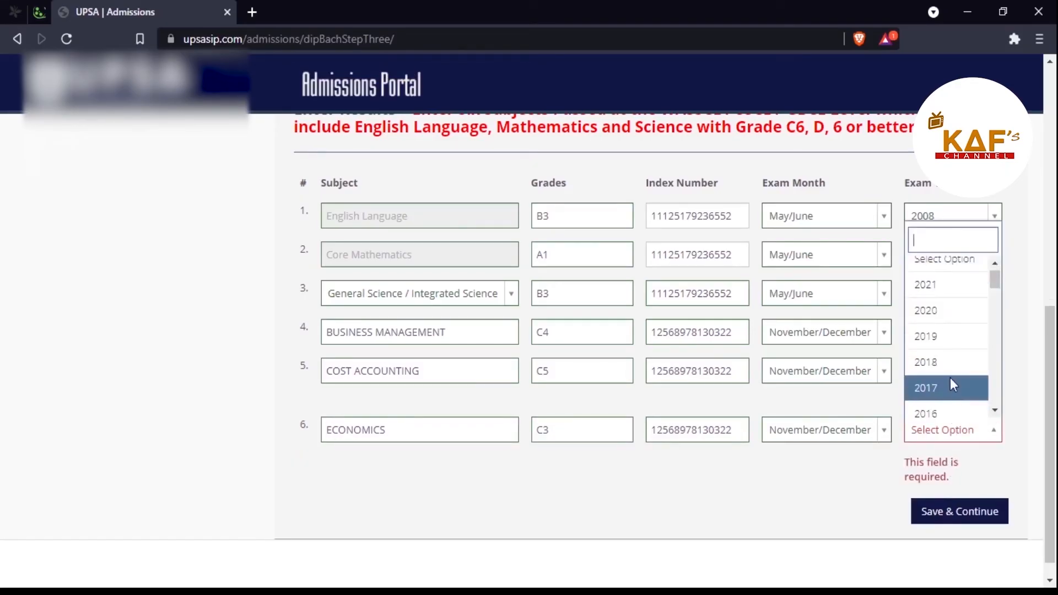
{"action": "scroll", "coordinate": [950, 380], "scroll_direction": "down", "scroll_amount": 2}
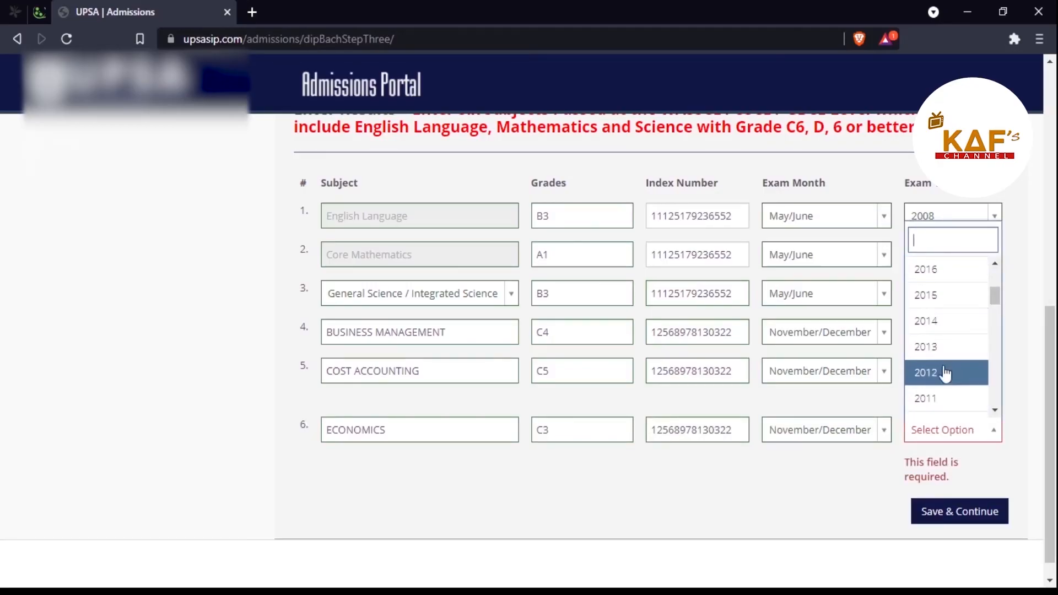
{"action": "left_click", "coordinate": [946, 373]}
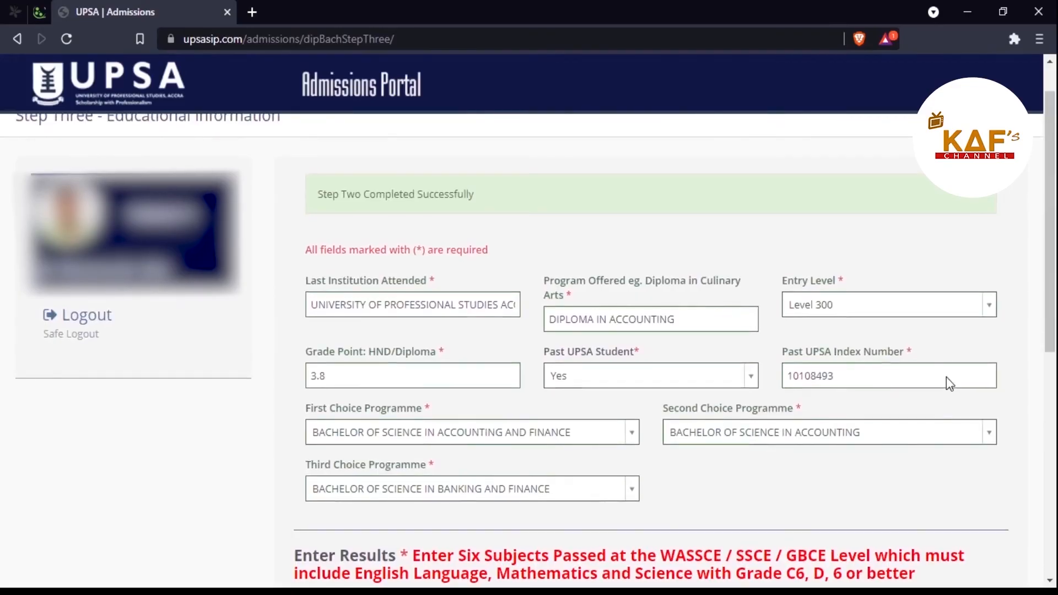
{"action": "scroll", "coordinate": [947, 377], "scroll_direction": "down", "scroll_amount": 5}
{"action": "scroll", "coordinate": [947, 376], "scroll_direction": "down", "scroll_amount": 2}
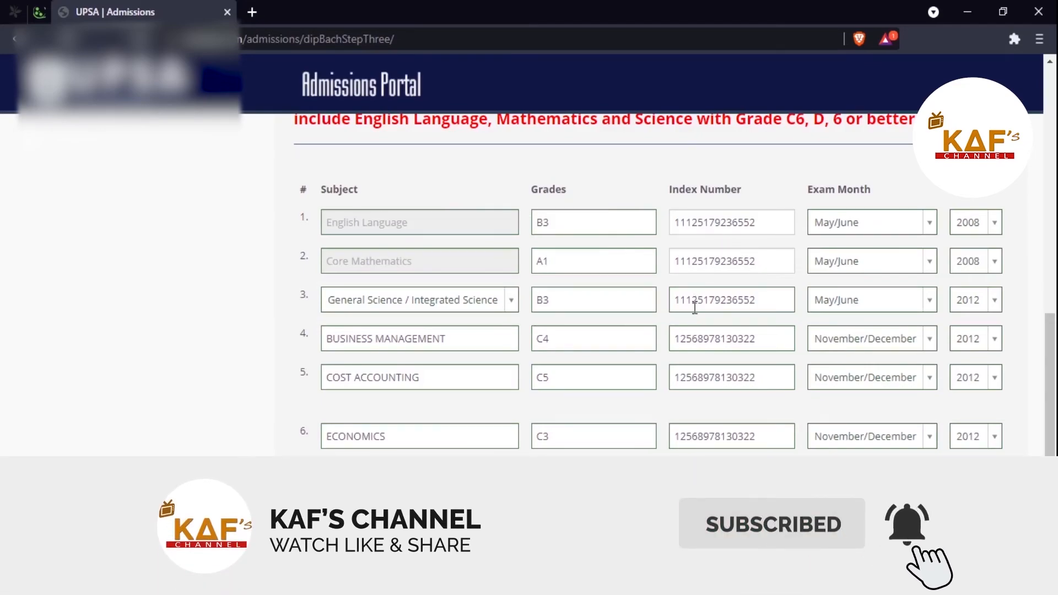
{"action": "scroll", "coordinate": [695, 307], "scroll_direction": "up", "scroll_amount": 8}
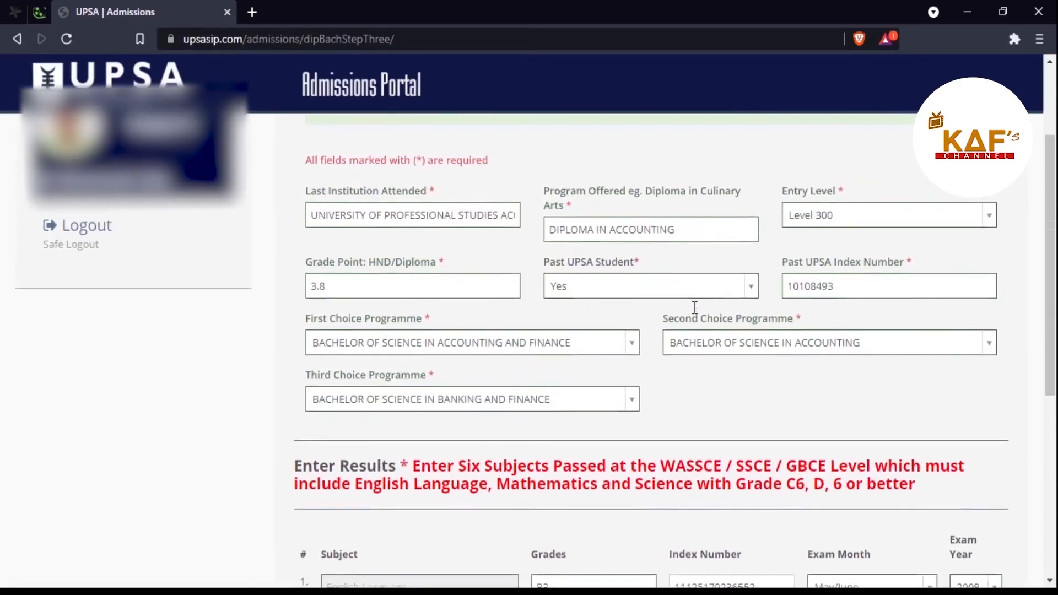
{"action": "scroll", "coordinate": [695, 307], "scroll_direction": "up", "scroll_amount": 1}
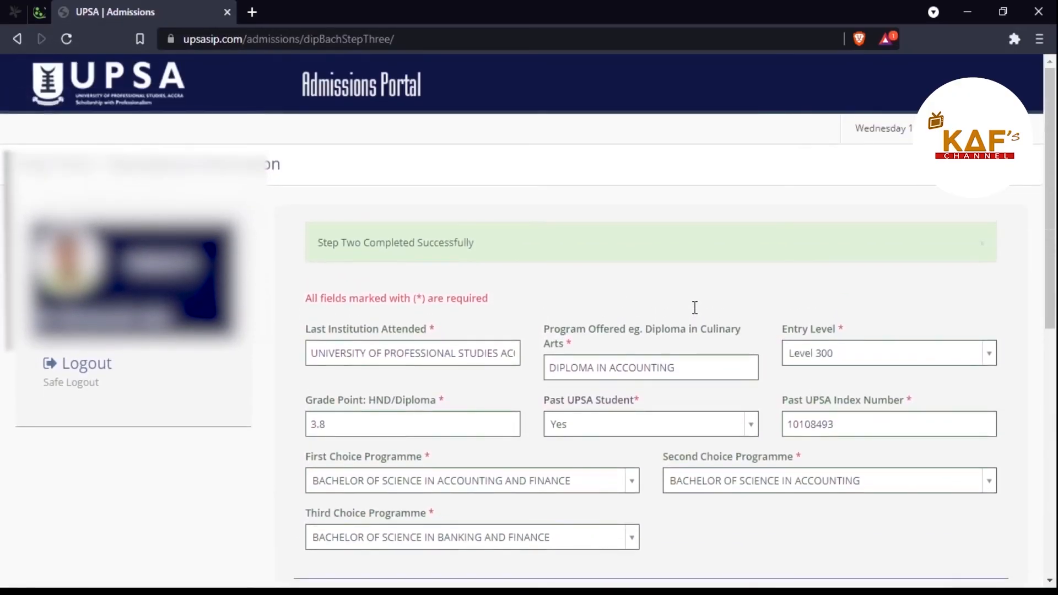
{"action": "scroll", "coordinate": [695, 307], "scroll_direction": "down", "scroll_amount": 2}
{"action": "scroll", "coordinate": [695, 306], "scroll_direction": "down", "scroll_amount": 7}
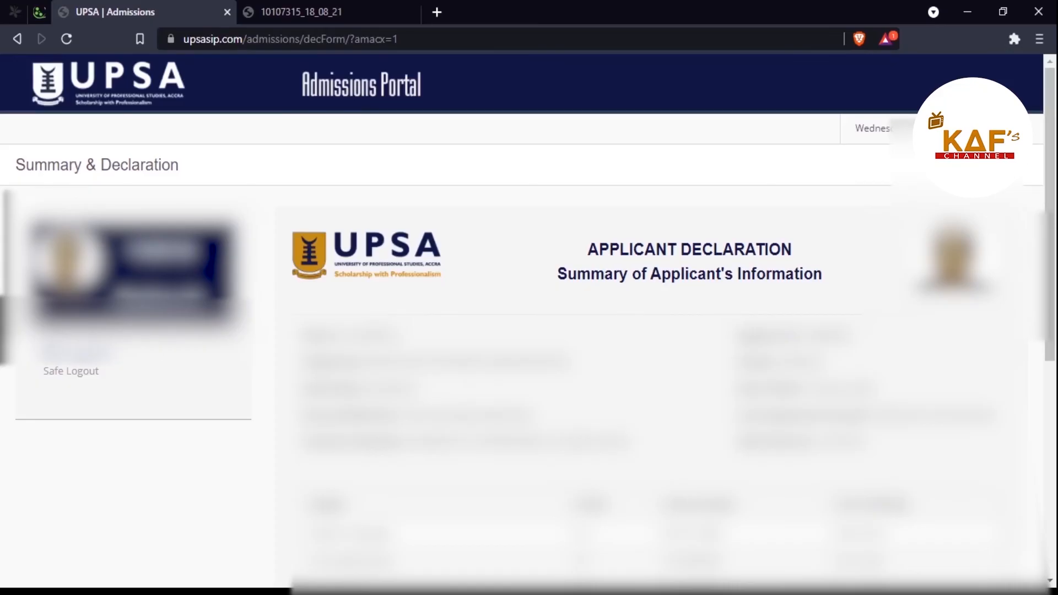
Step: Scroll down the application summary to review all four sections marked Complete
{"action": "scroll", "coordinate": [650, 331], "scroll_direction": "down", "scroll_amount": 7}
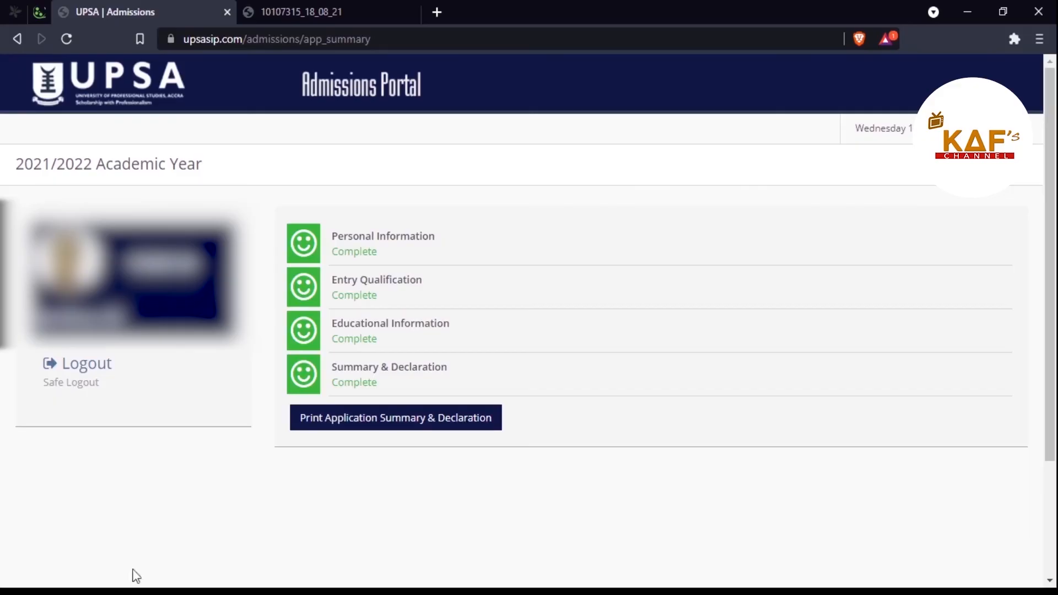
Step: Open the printable Application Summary & Declaration and send it to the printer
{"action": "left_click", "coordinate": [424, 432]}
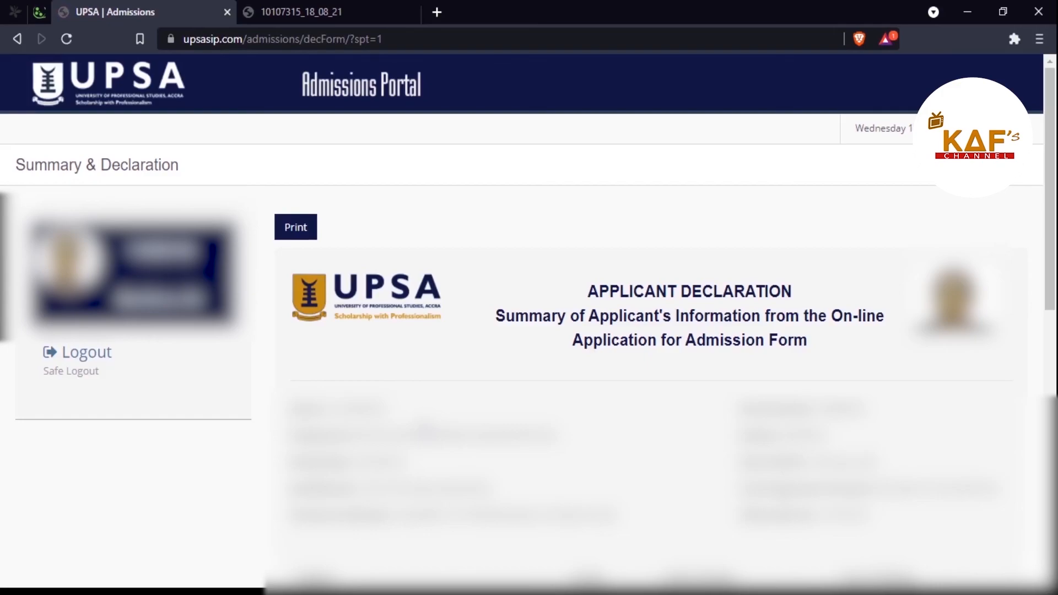
{"action": "left_click", "coordinate": [301, 234]}
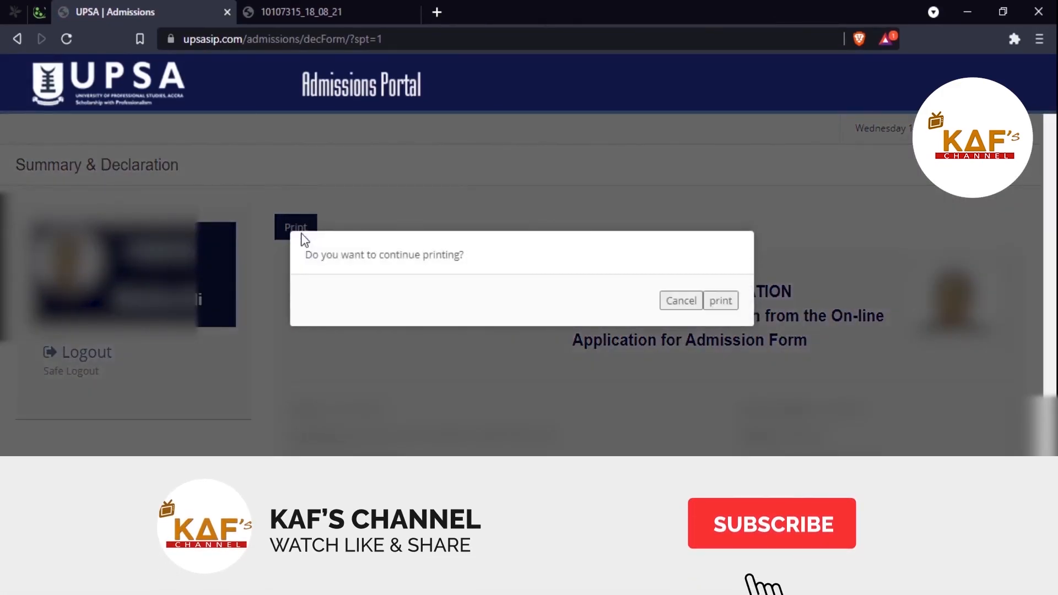
{"action": "left_click", "coordinate": [720, 301]}
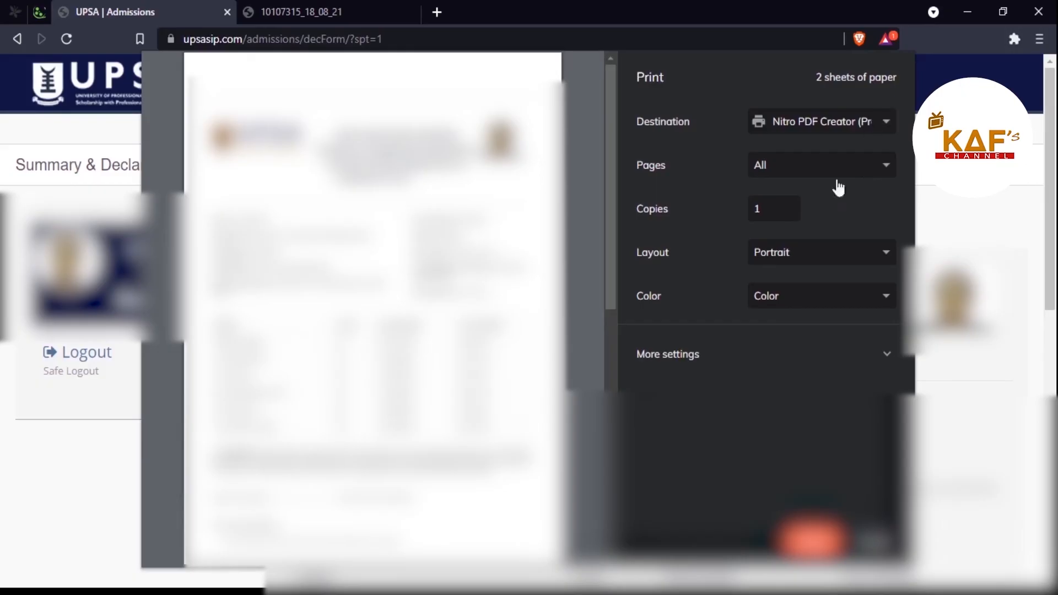
{"action": "left_click", "coordinate": [809, 542]}
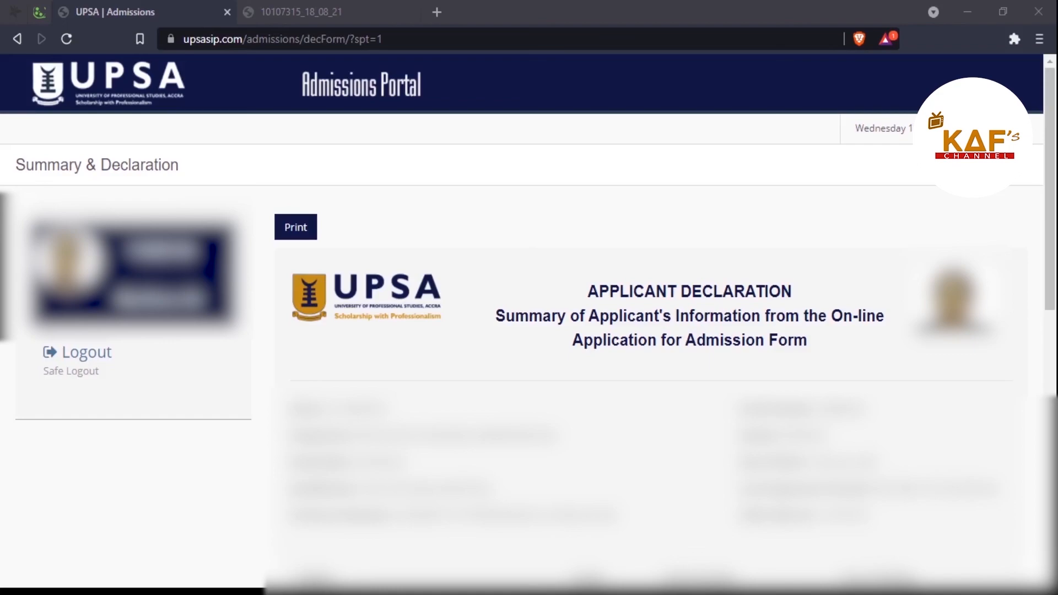
{"action": "left_click", "coordinate": [1039, 11]}
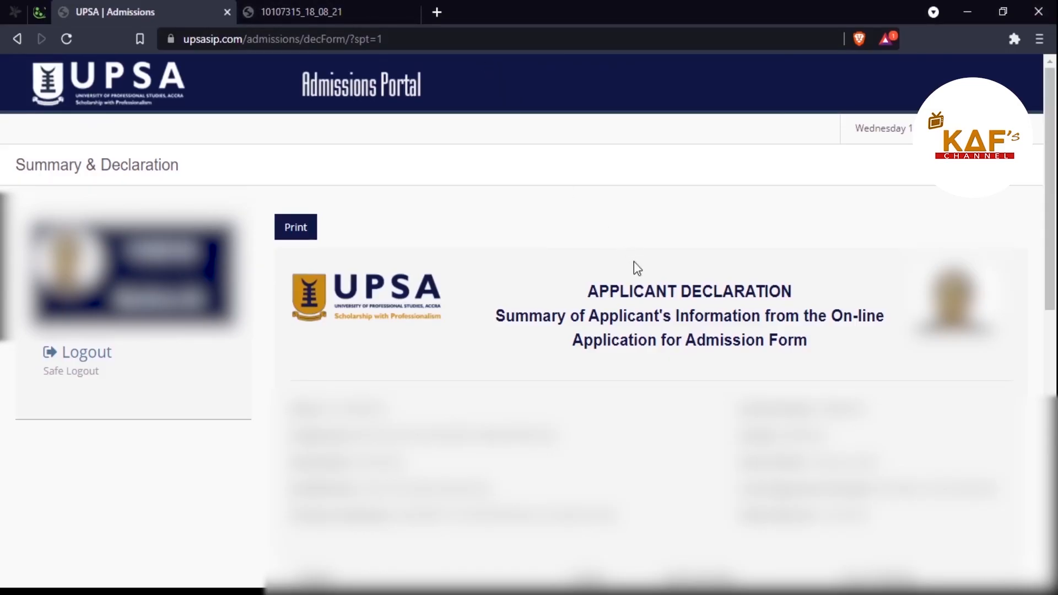
{"action": "scroll", "coordinate": [634, 261], "scroll_direction": "down", "scroll_amount": 4}
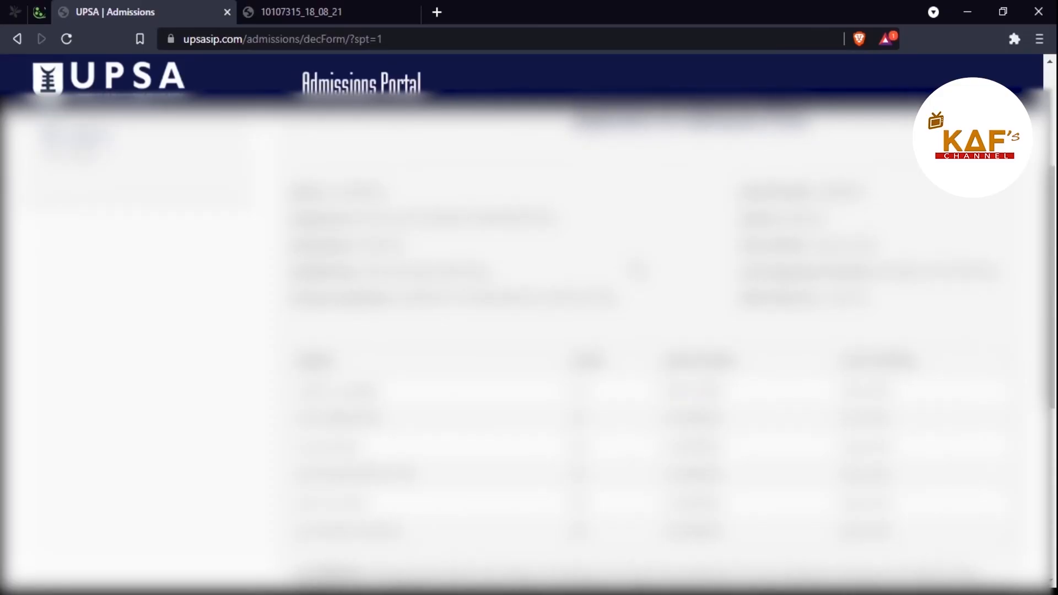
{"action": "scroll", "coordinate": [638, 270], "scroll_direction": "up", "scroll_amount": 4}
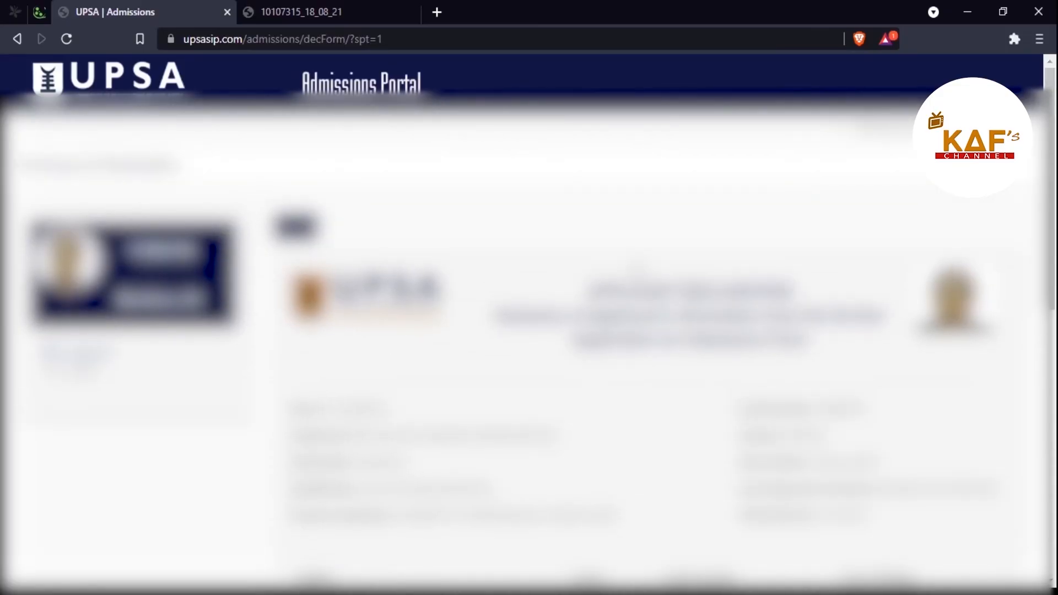